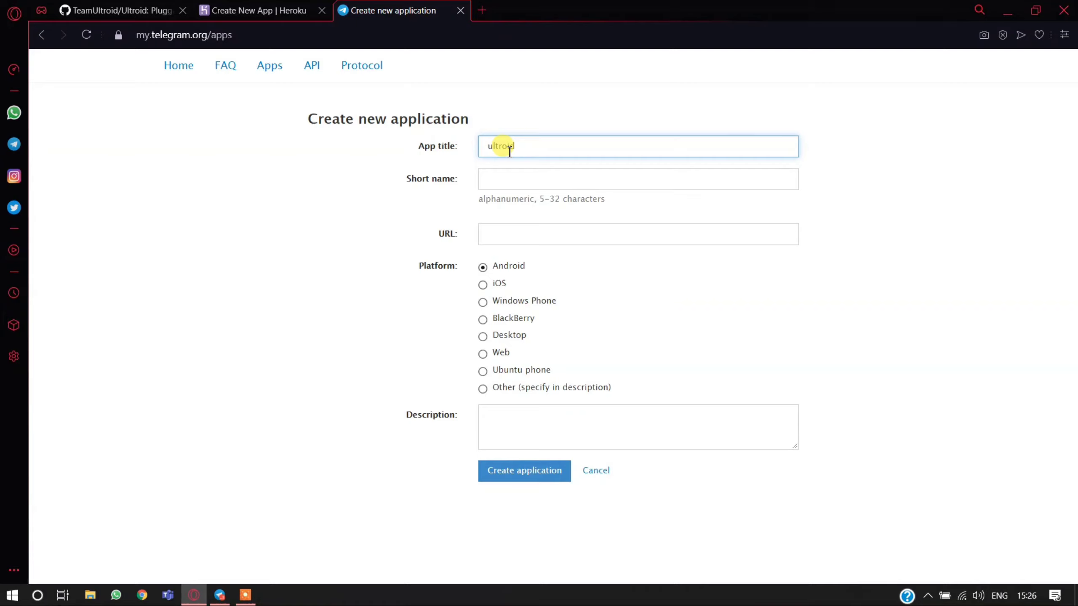
# - Complete the application form with short name userbt and the team's t.me URL, and create the application
pyautogui.click(525, 176)
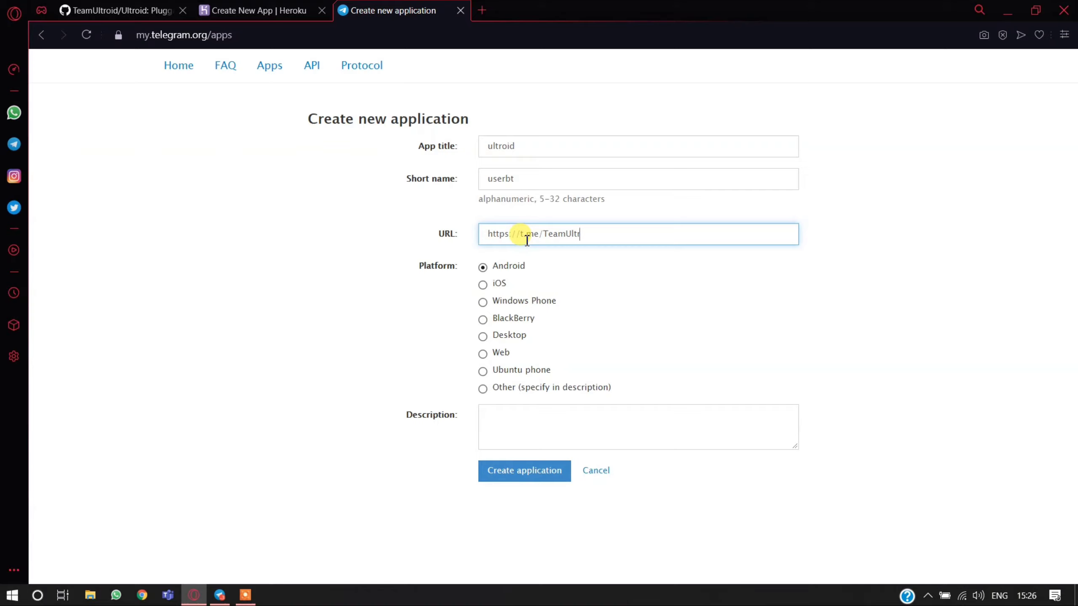
pyautogui.click(538, 472)
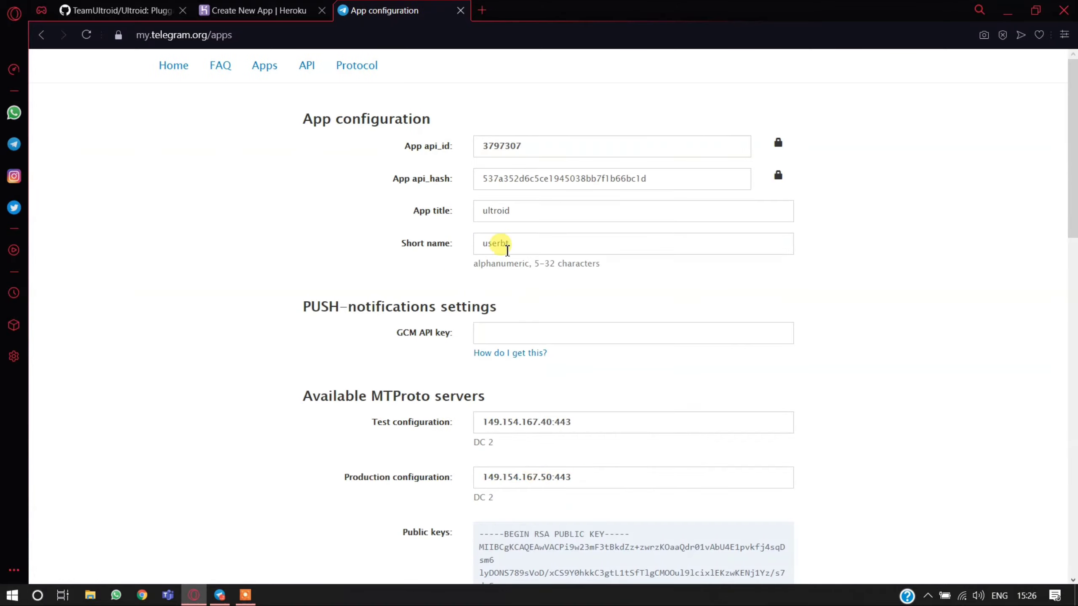
# - Copy the App api_id from the Telegram app configuration into the API_ID config var of the new Heroku app
pyautogui.moveTo(535, 149); pyautogui.dragTo(495, 145)
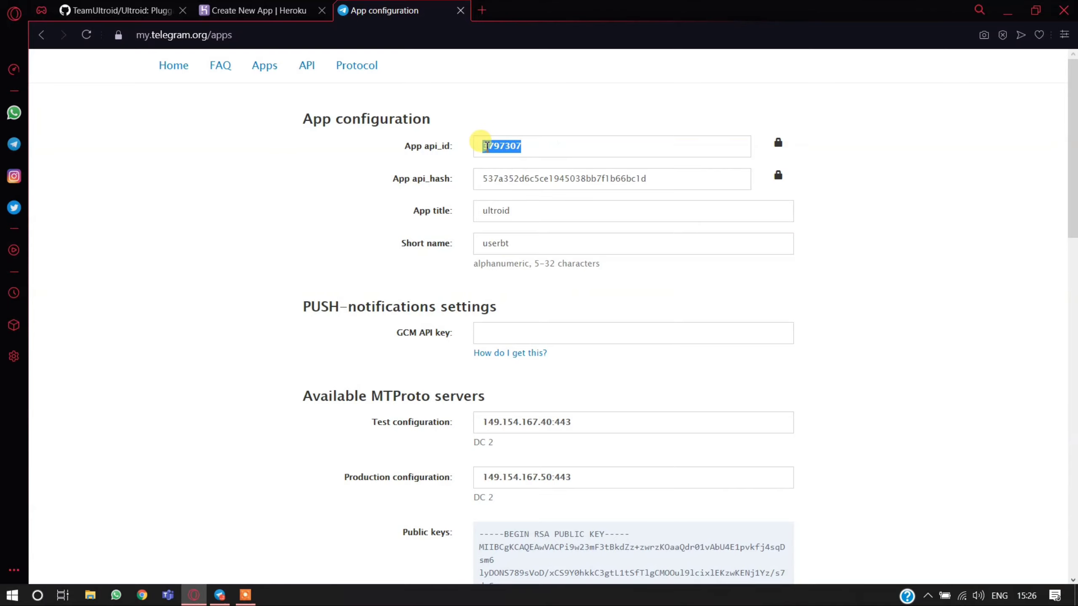
pyautogui.rightClick(488, 145)
pyautogui.click(526, 201)
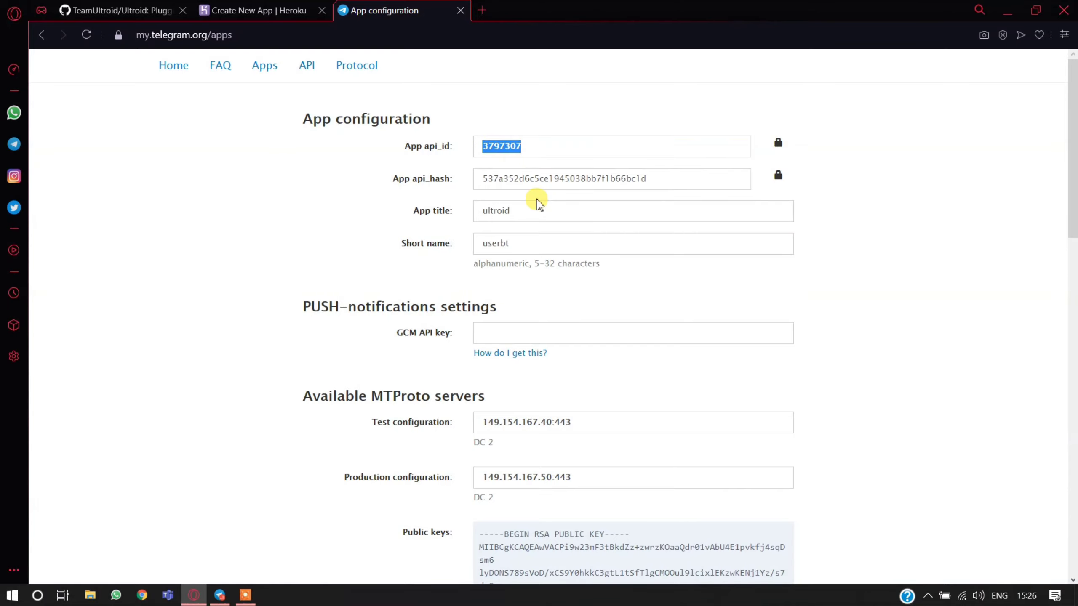
pyautogui.click(272, 9)
pyautogui.rightClick(450, 260)
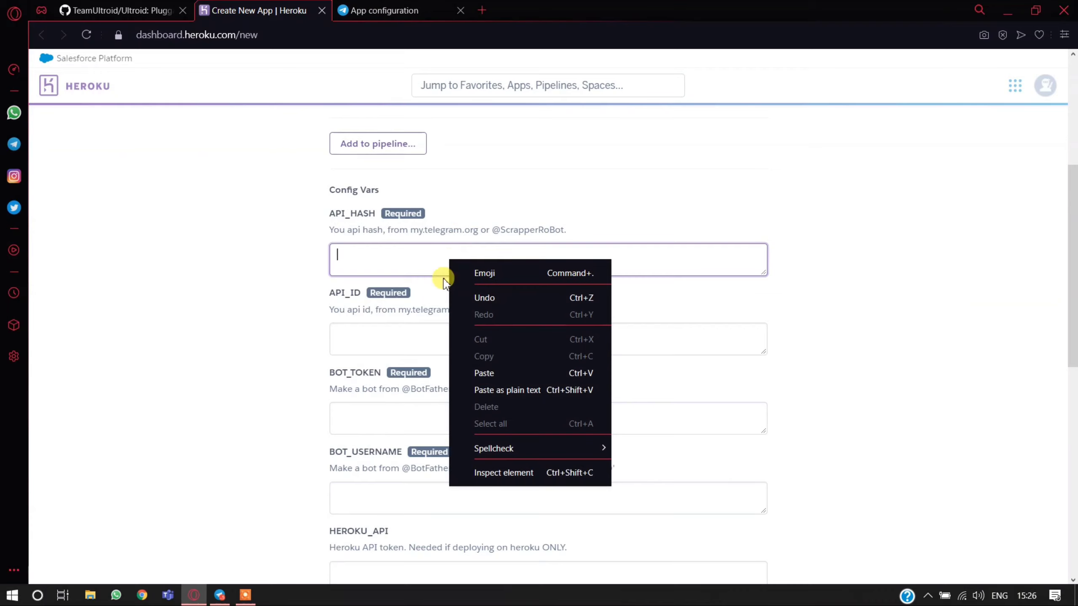
pyautogui.click(384, 346)
pyautogui.rightClick(390, 332)
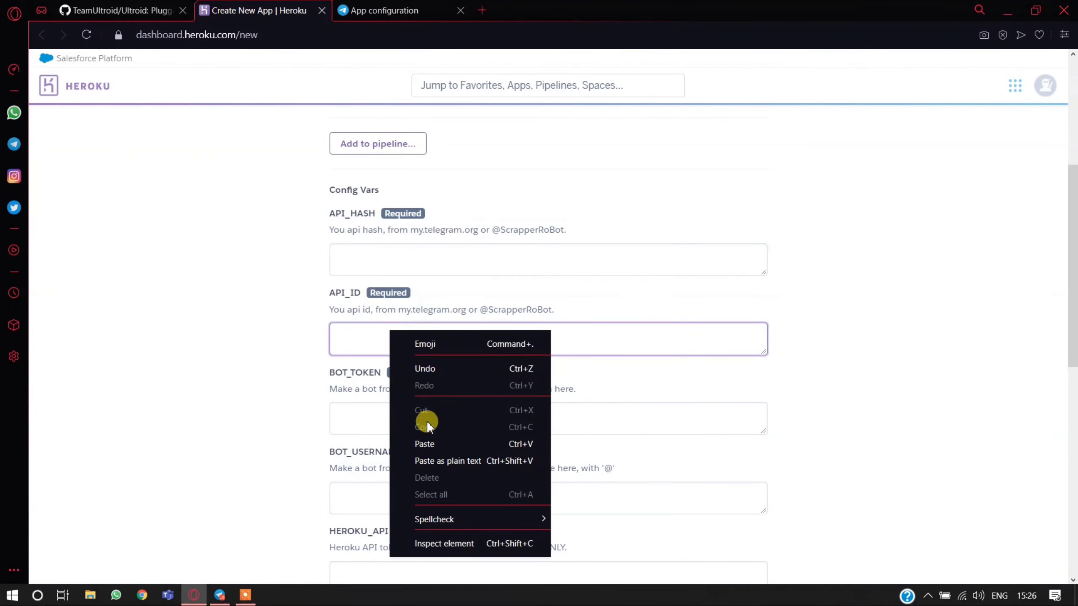
pyautogui.click(432, 445)
# - Copy the App api_hash from the Telegram app configuration into the API_HASH config var on Heroku
pyautogui.click(384, 10)
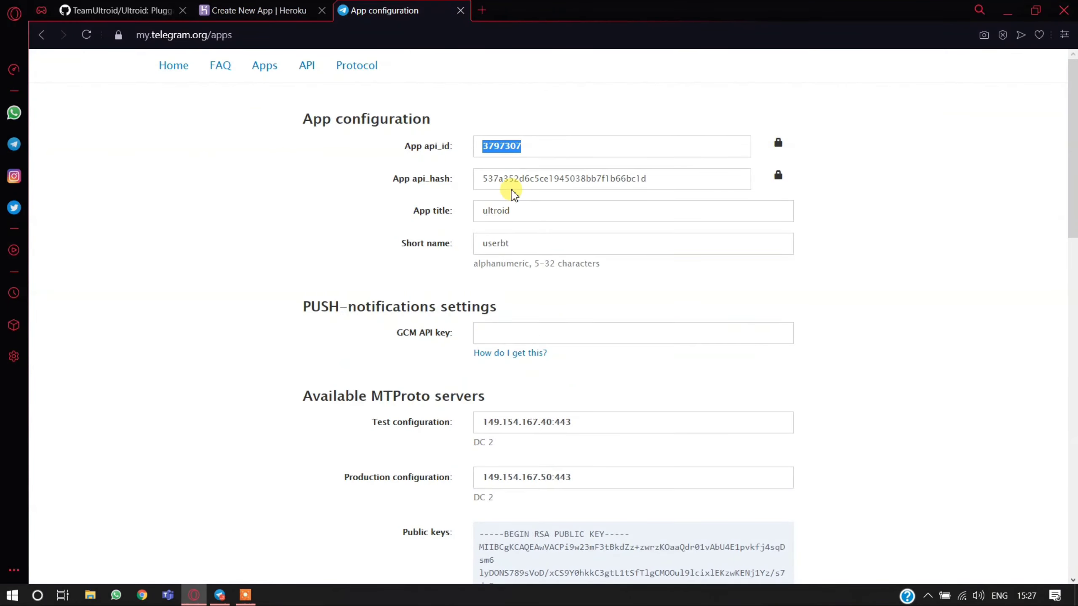
pyautogui.doubleClick(488, 176)
pyautogui.rightClick(495, 179)
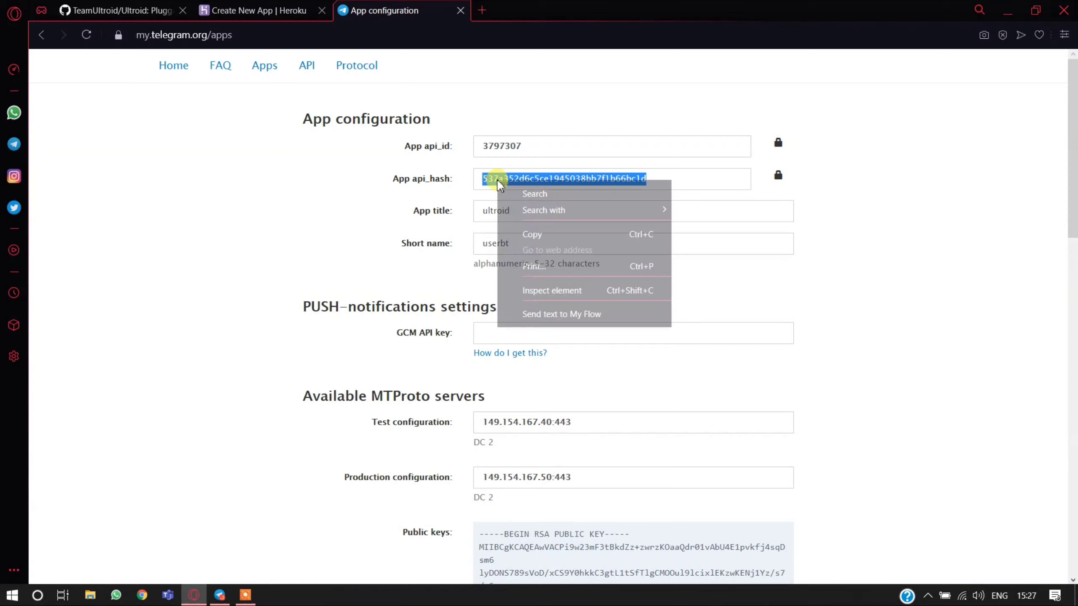
pyautogui.click(532, 236)
pyautogui.click(309, 16)
pyautogui.rightClick(398, 257)
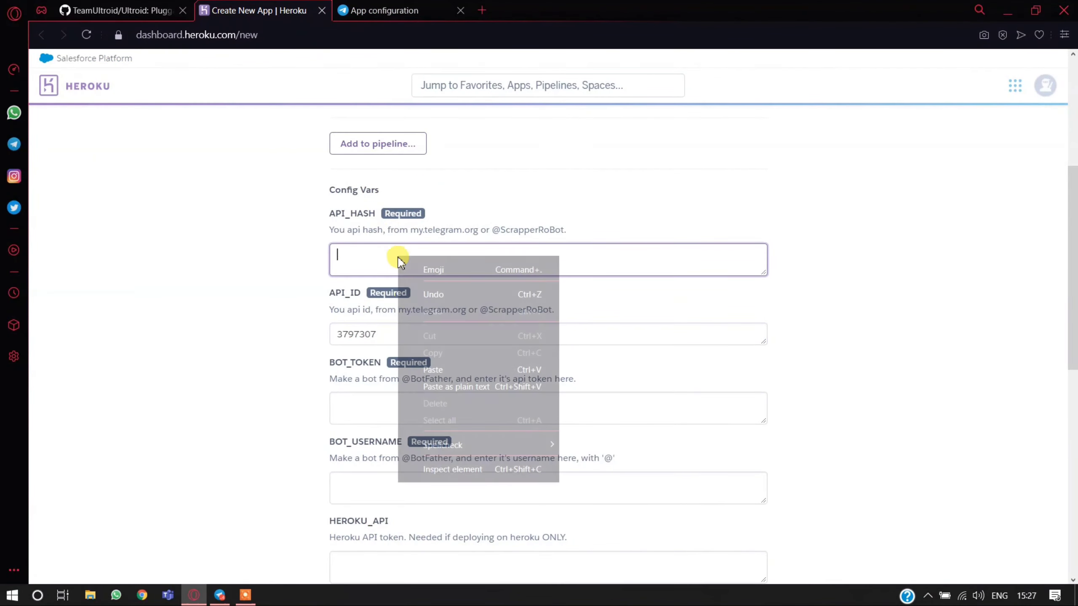
pyautogui.click(435, 382)
# - Switch to Telegram Desktop, search for BotFather and start a chat with the verified bot
pyautogui.scroll(-1, 354, 271)
pyautogui.scroll(-4, 355, 272)
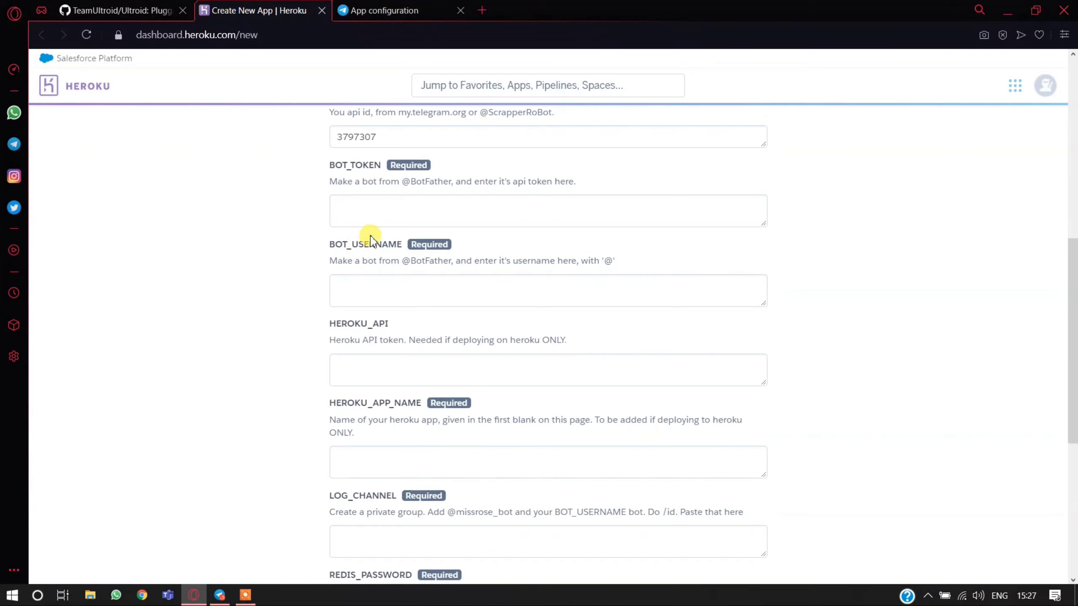
pyautogui.doubleClick(356, 166)
pyautogui.click(228, 309)
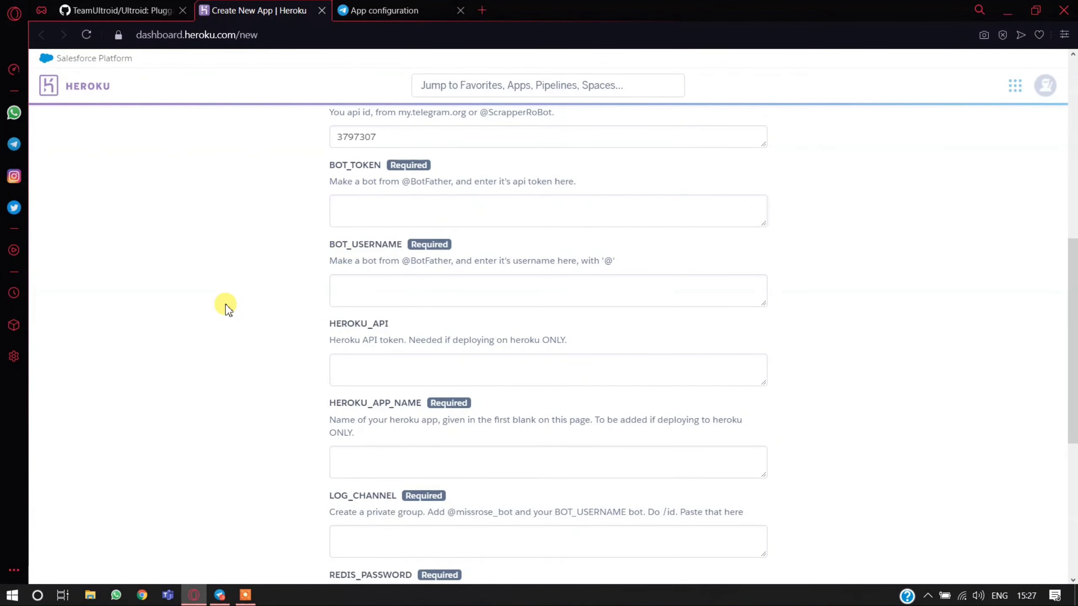
pyautogui.click(219, 594)
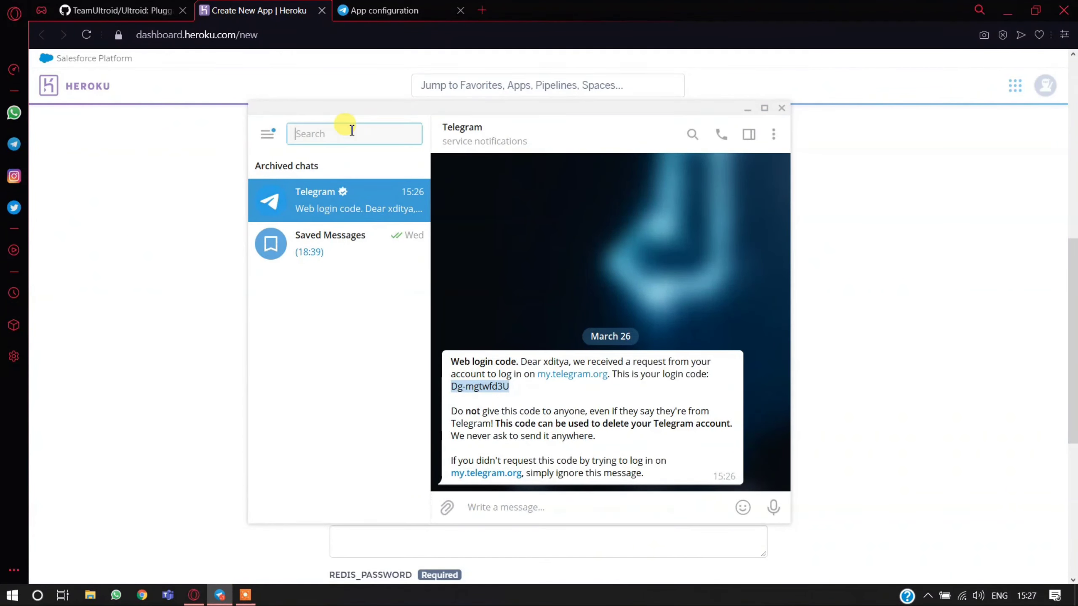
pyautogui.write('BotFather')
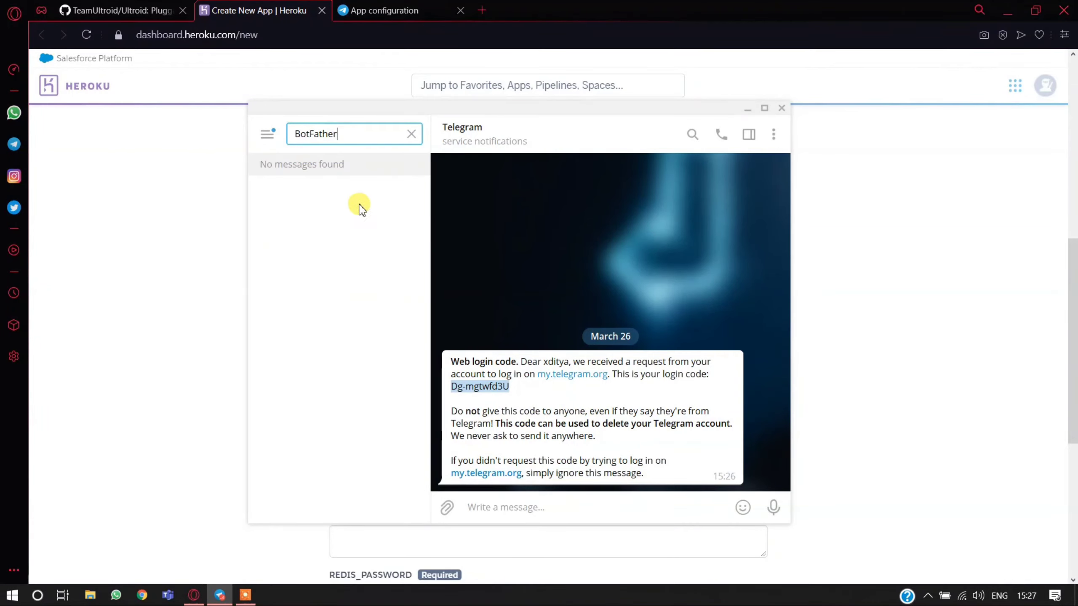
pyautogui.click(376, 210)
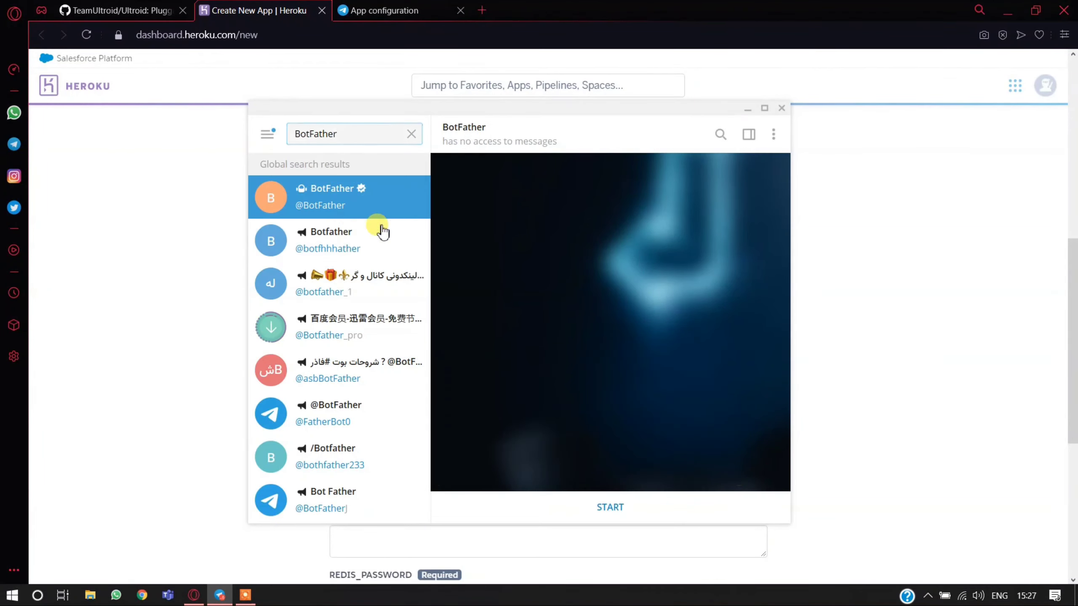
pyautogui.click(586, 517)
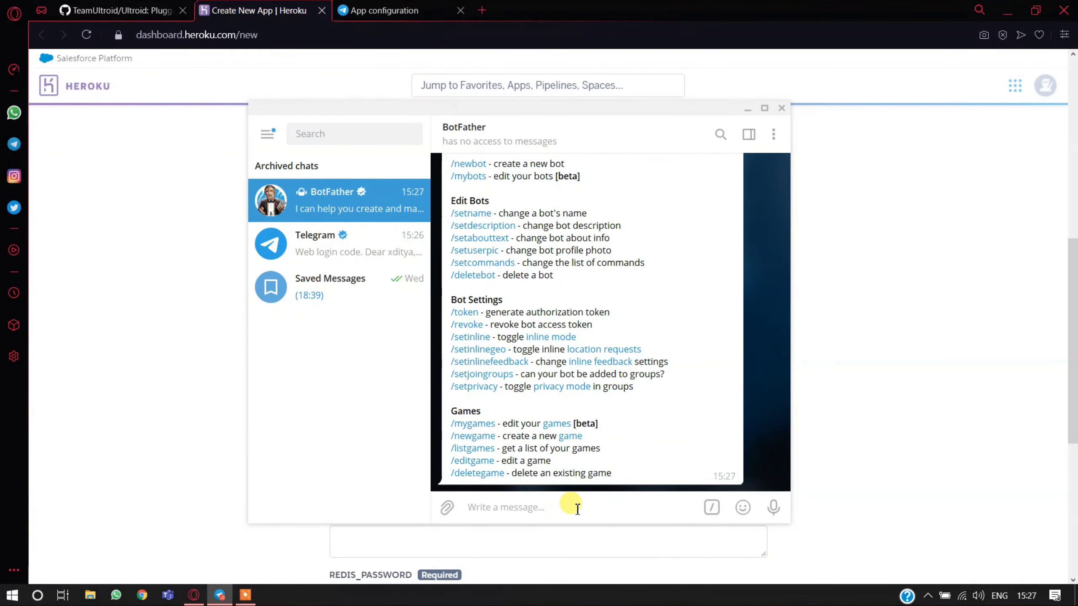
# - Request a new bot from BotFather with /newbot and name it Ultroid UserBot
pyautogui.write('/newbot')
pyautogui.press('Return')
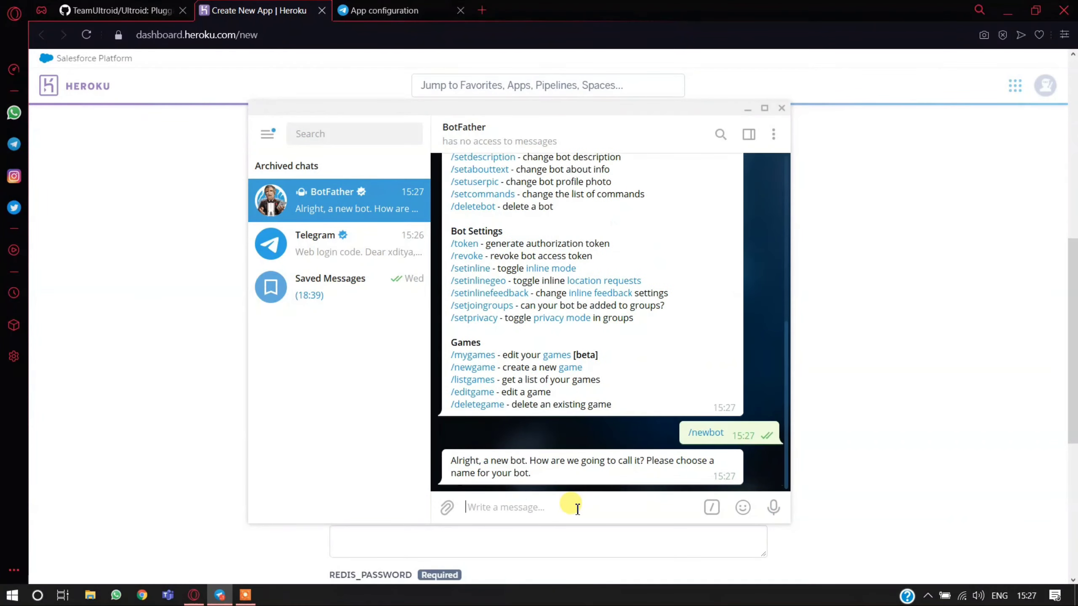
pyautogui.write('Ultroid User')
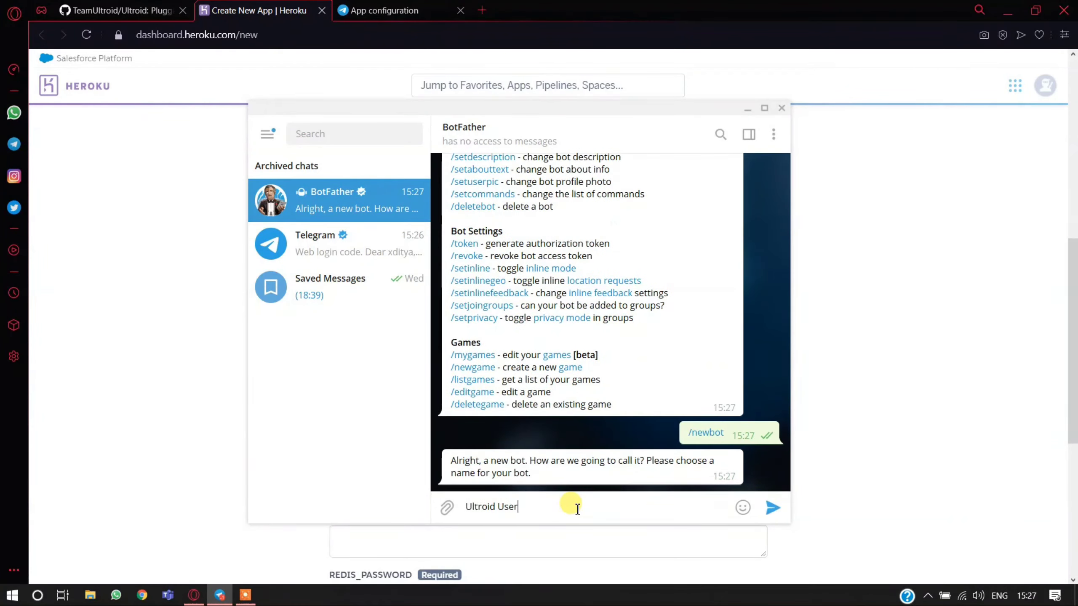
pyautogui.write('Bot')
pyautogui.press('Return')
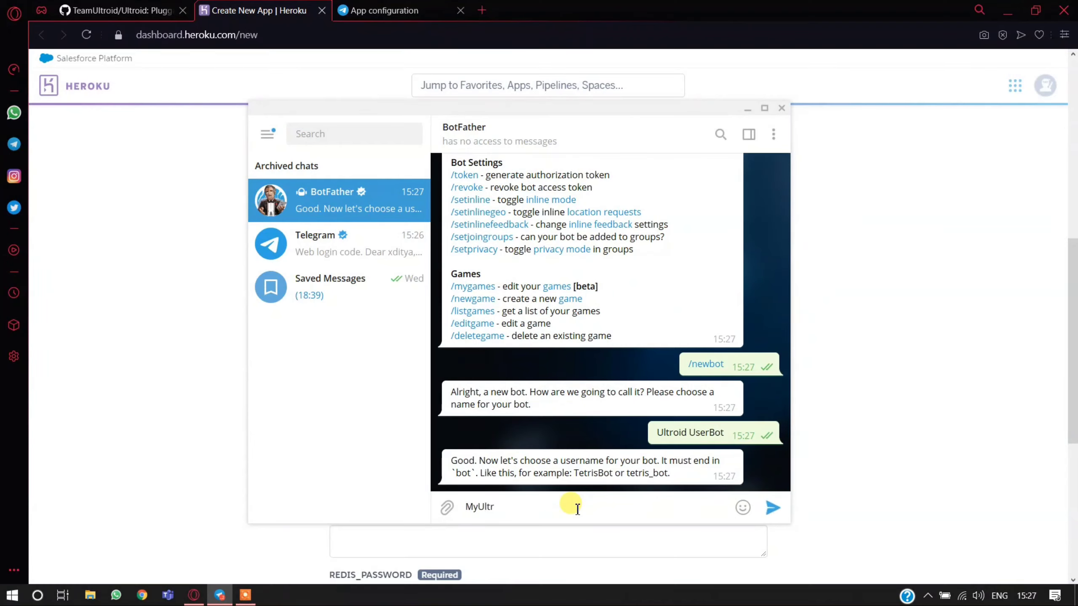
# - Try the bot username MyUltroidBot, and submit ultroidfghjkbot as the alternative
pyautogui.write('MyUltroidBot')
pyautogui.press('Return')
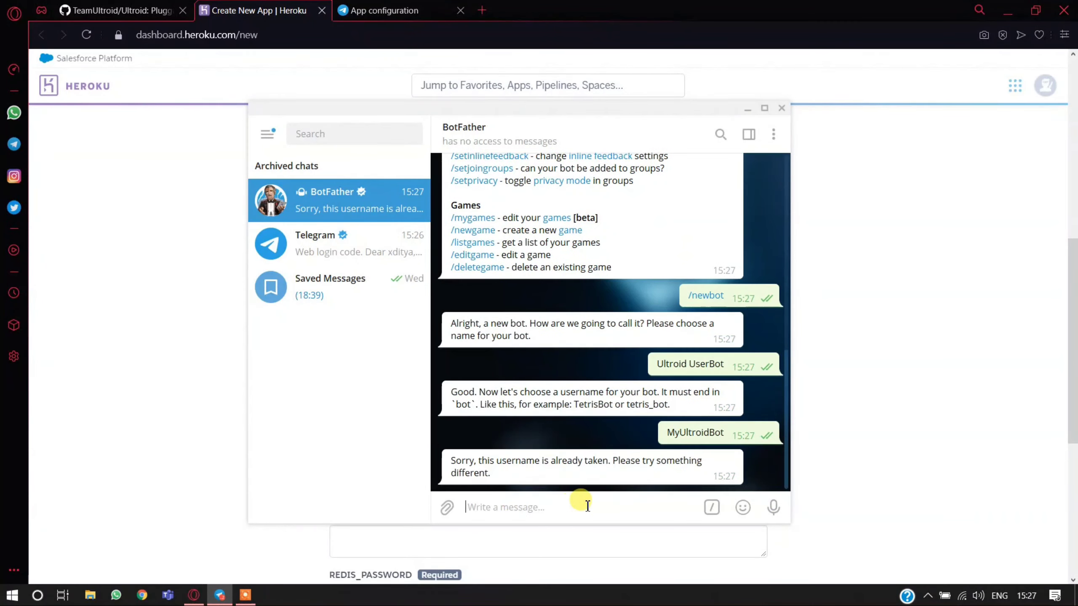
pyautogui.write('ultroidfghjkbot')
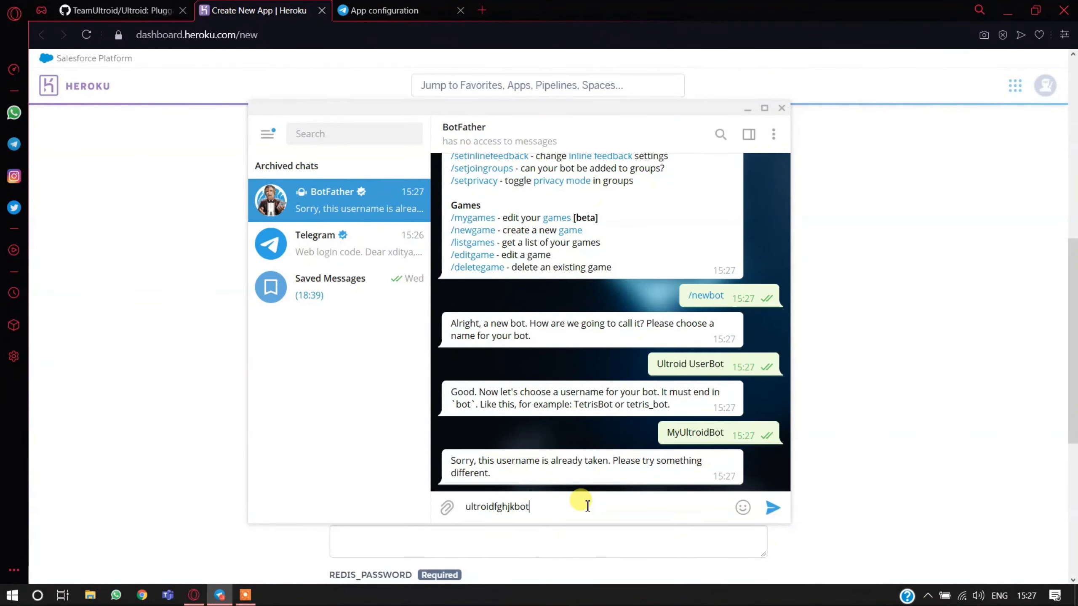
pyautogui.press('Return')
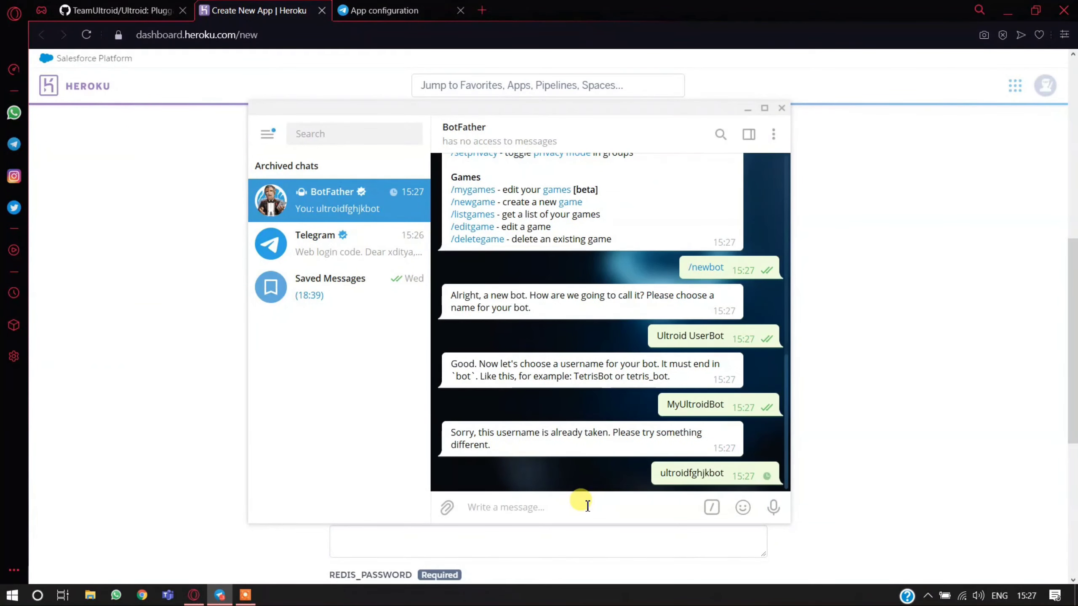
# - Copy the bot's HTTP API token from BotFather's message into the BOT_TOKEN config var on Heroku
pyautogui.moveTo(446, 414); pyautogui.dragTo(688, 411)
pyautogui.rightClick(696, 411)
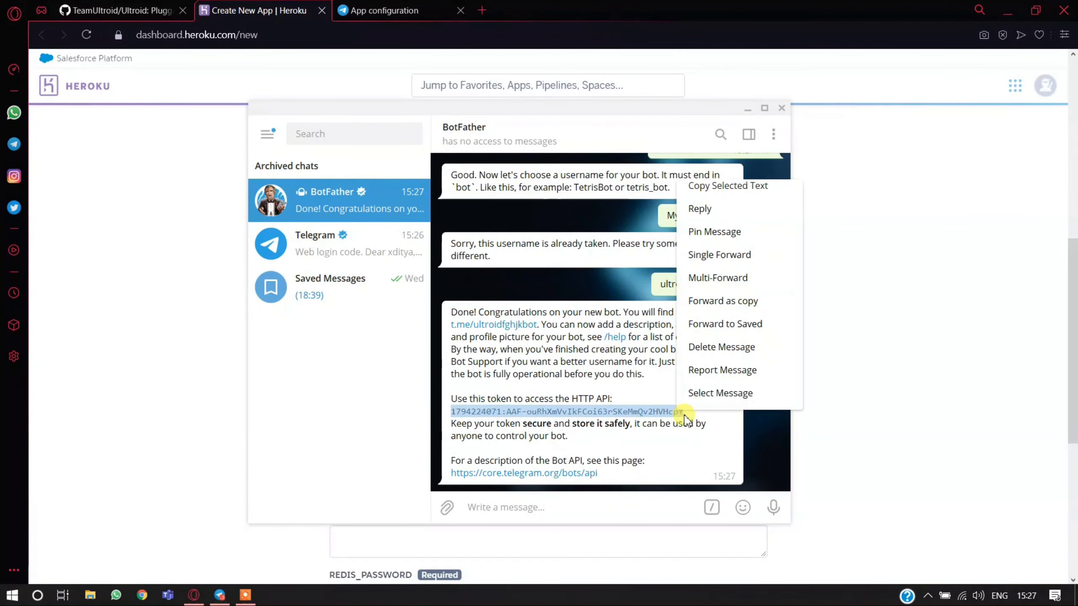
pyautogui.click(733, 187)
pyautogui.click(827, 229)
pyautogui.click(459, 208)
pyautogui.rightClick(459, 207)
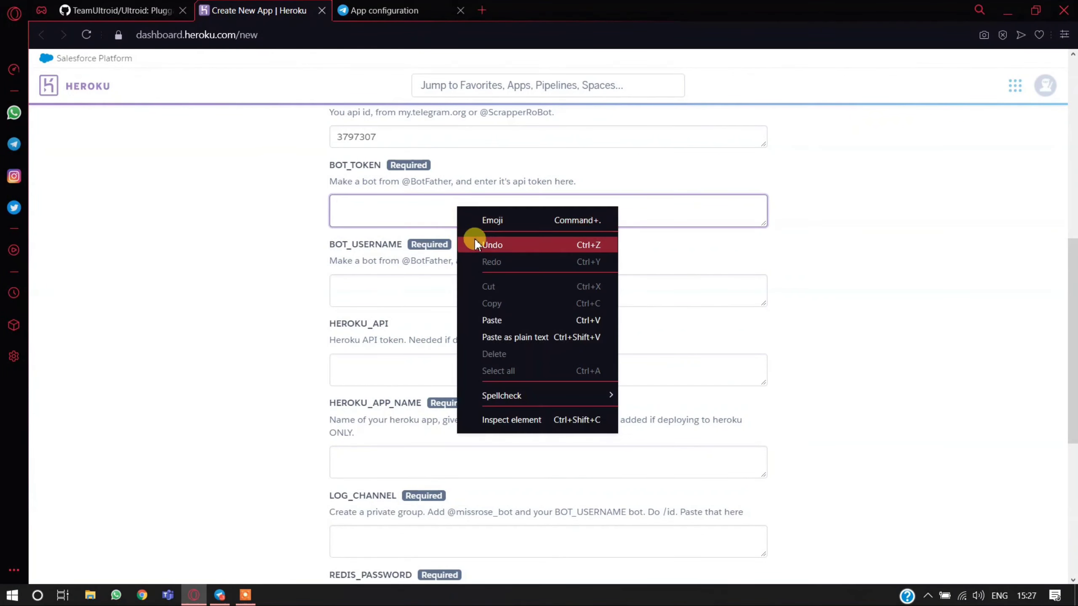
pyautogui.click(497, 320)
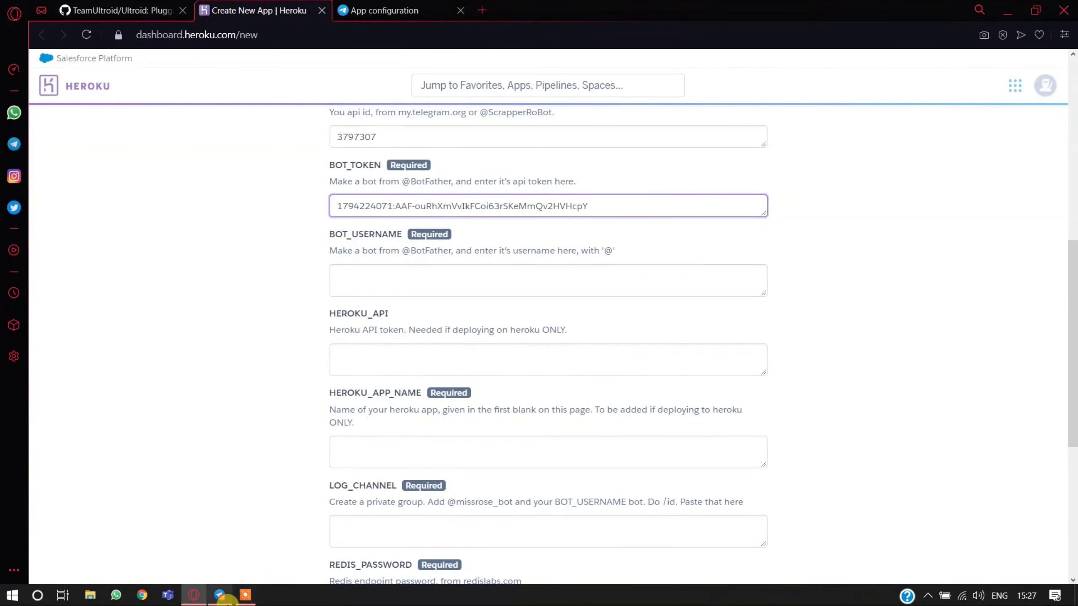
# - Copy the bot username ultroidfghjkbot from the Telegram chat into the BOT_USERNAME config var on Heroku
pyautogui.click(224, 597)
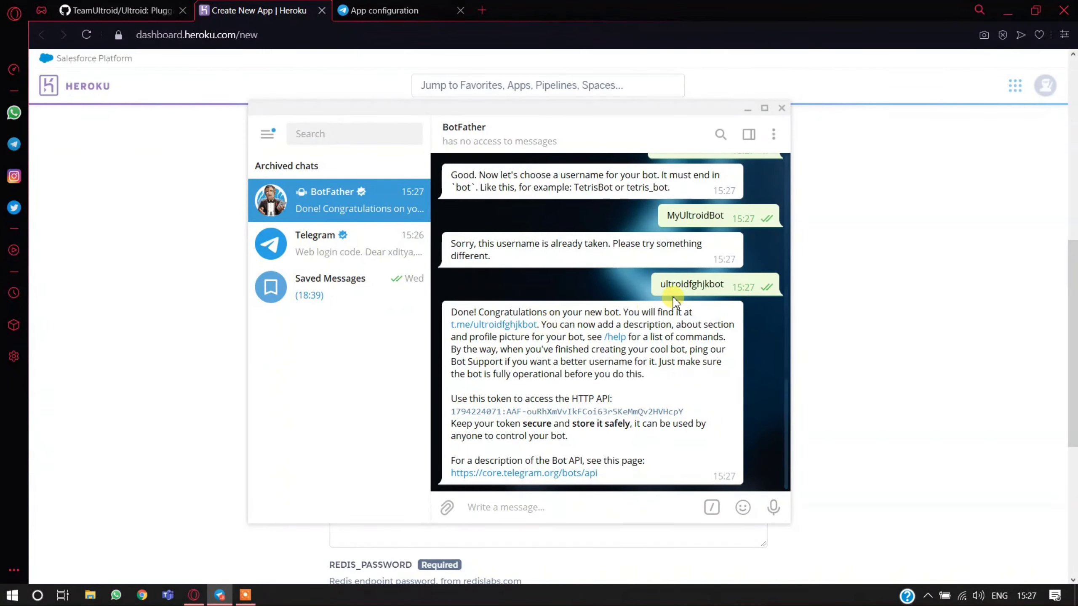
pyautogui.rightClick(693, 283)
pyautogui.click(828, 336)
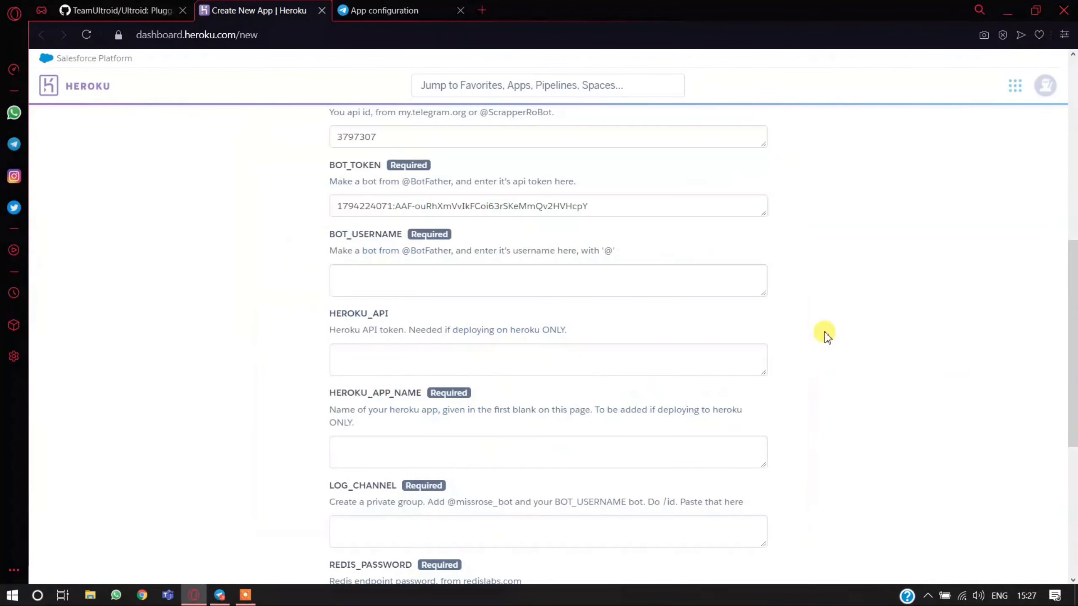
pyautogui.click(538, 280)
pyautogui.rightClick(542, 277)
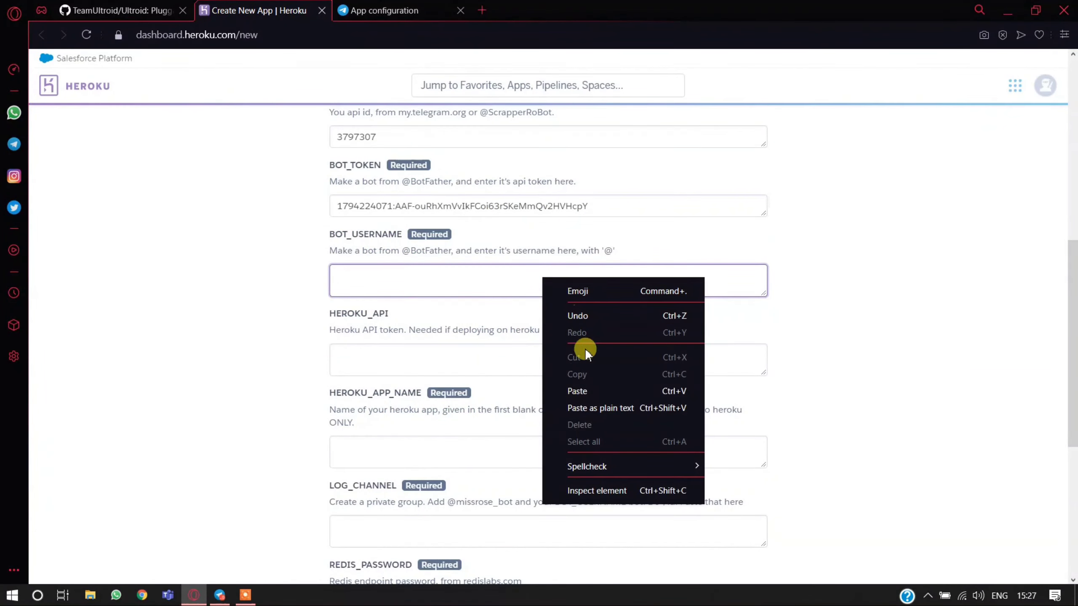
pyautogui.click(578, 391)
# - Open the Heroku account settings in a new browser tab and switch to it
pyautogui.scroll(-2, 424, 318)
pyautogui.click(377, 246)
pyautogui.click(351, 213)
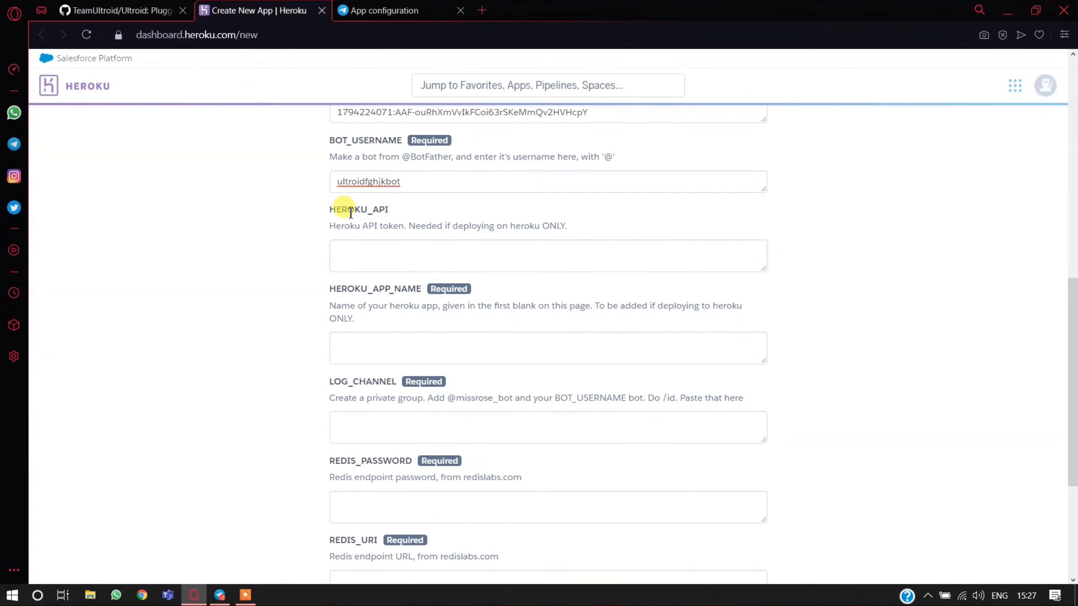
pyautogui.doubleClick(351, 212)
pyautogui.scroll(10, 303, 301)
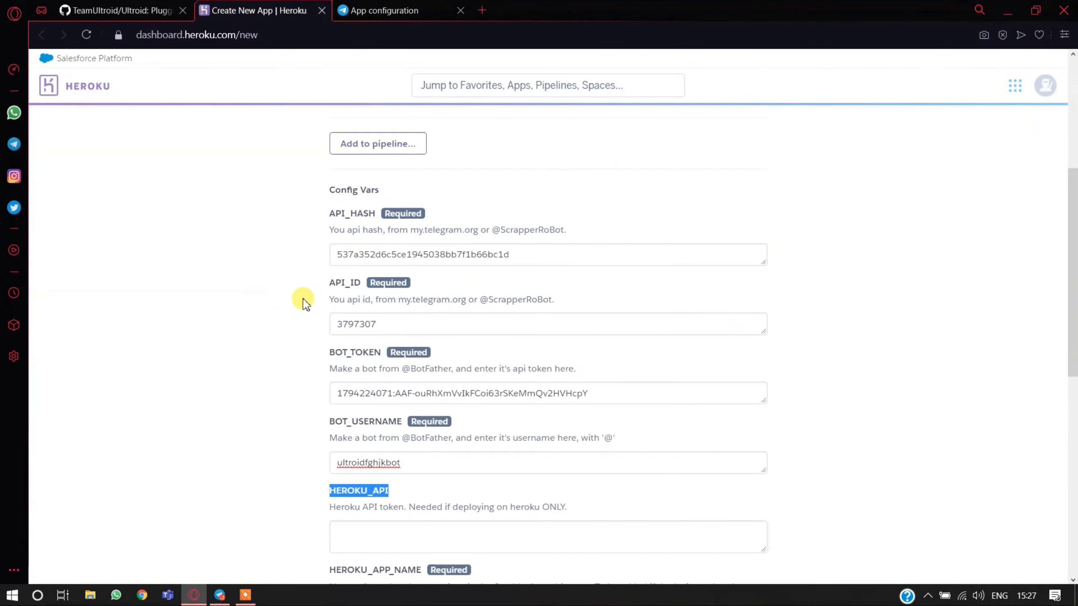
pyautogui.click(1046, 93)
pyautogui.rightClick(946, 221)
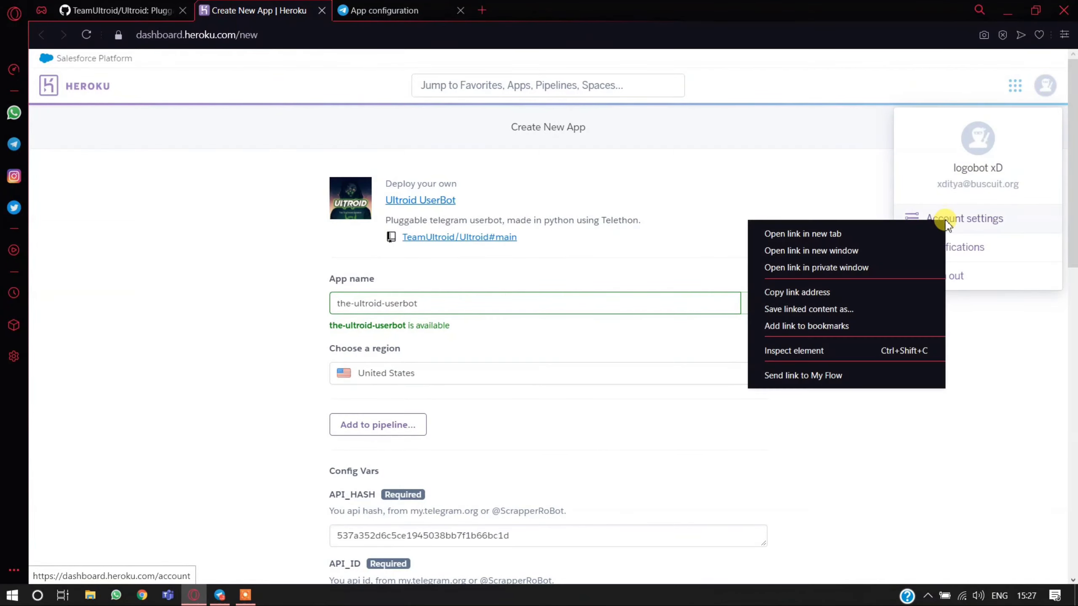
pyautogui.click(882, 234)
pyautogui.click(441, 7)
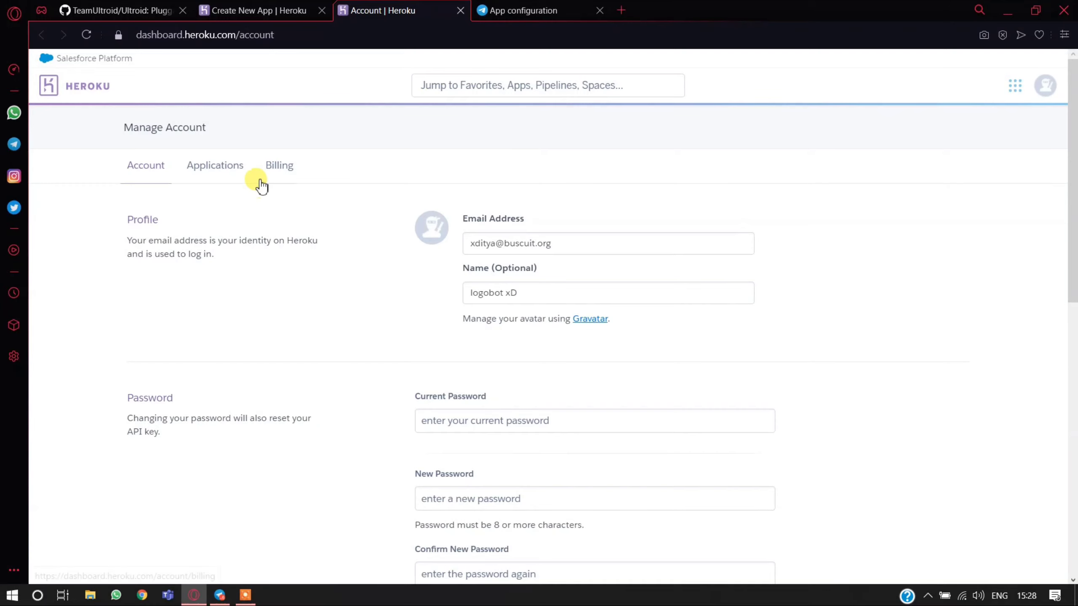
# - Reveal the API key in the Heroku account settings and copy it
pyautogui.scroll(-8, 297, 203)
pyautogui.scroll(-4, 475, 281)
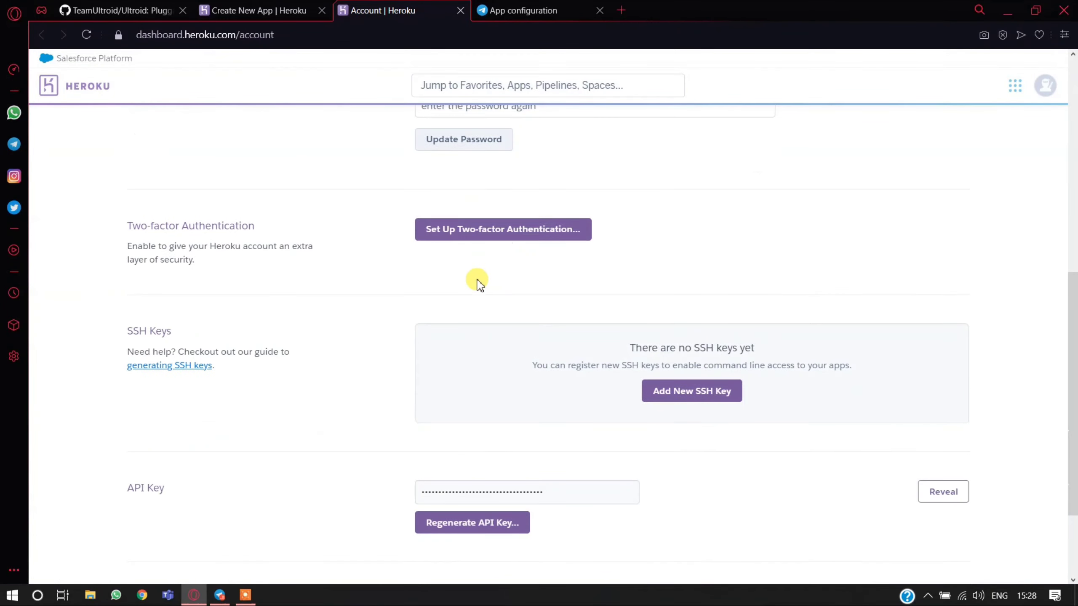
pyautogui.click(941, 401)
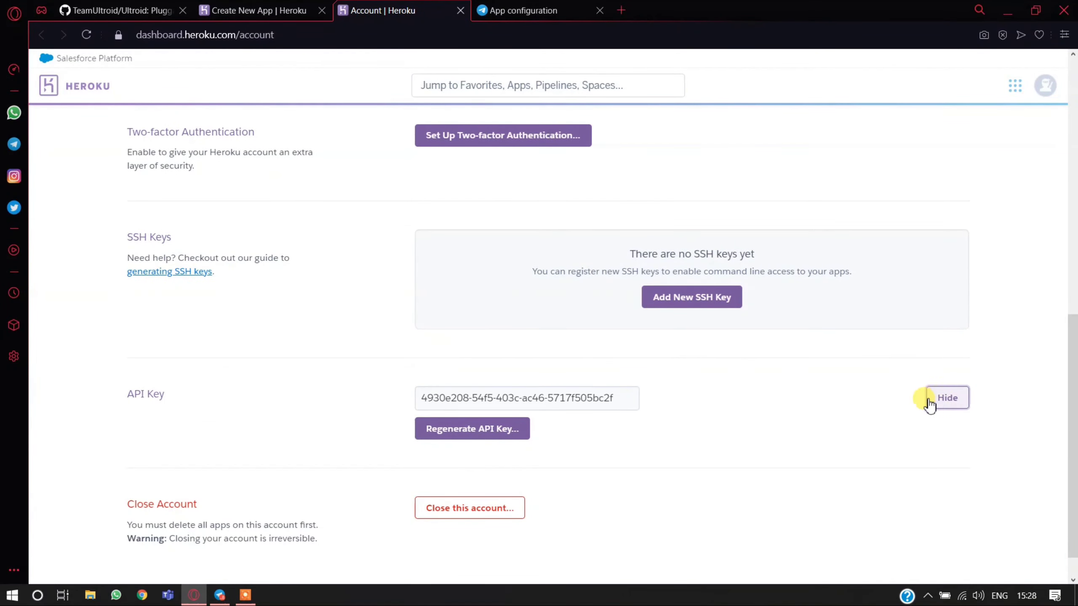
pyautogui.rightClick(527, 400)
pyautogui.click(441, 360)
pyautogui.tripleClick(469, 403)
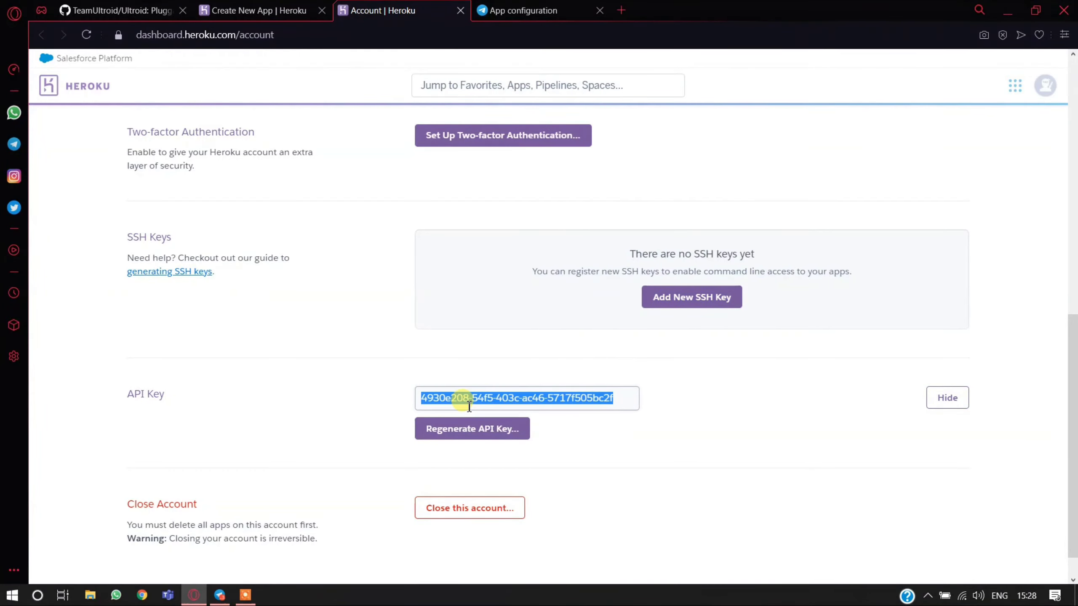
pyautogui.click(470, 403)
pyautogui.tripleClick(471, 403)
pyautogui.rightClick(470, 402)
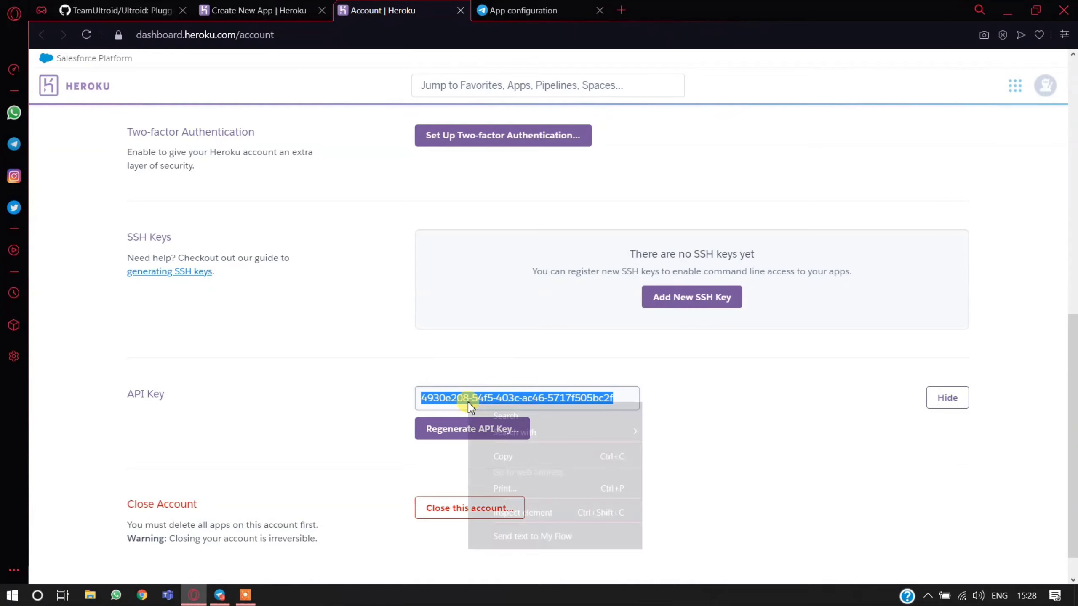
pyautogui.click(501, 458)
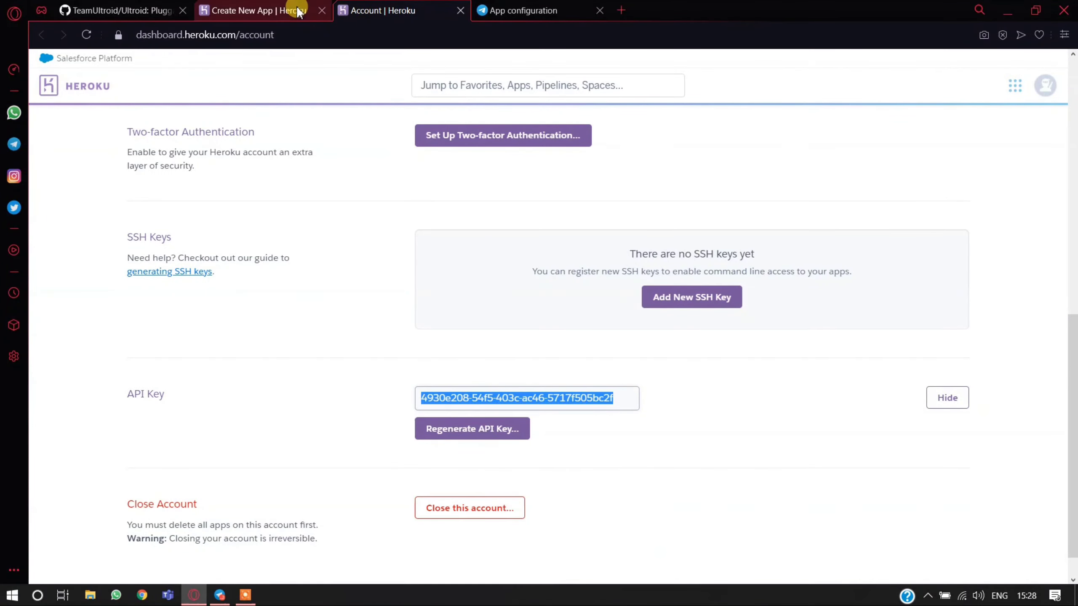
# - Paste the copied Heroku API key into the HEROKU_API config var of the new app form
pyautogui.click(280, 10)
pyautogui.scroll(-10, 432, 380)
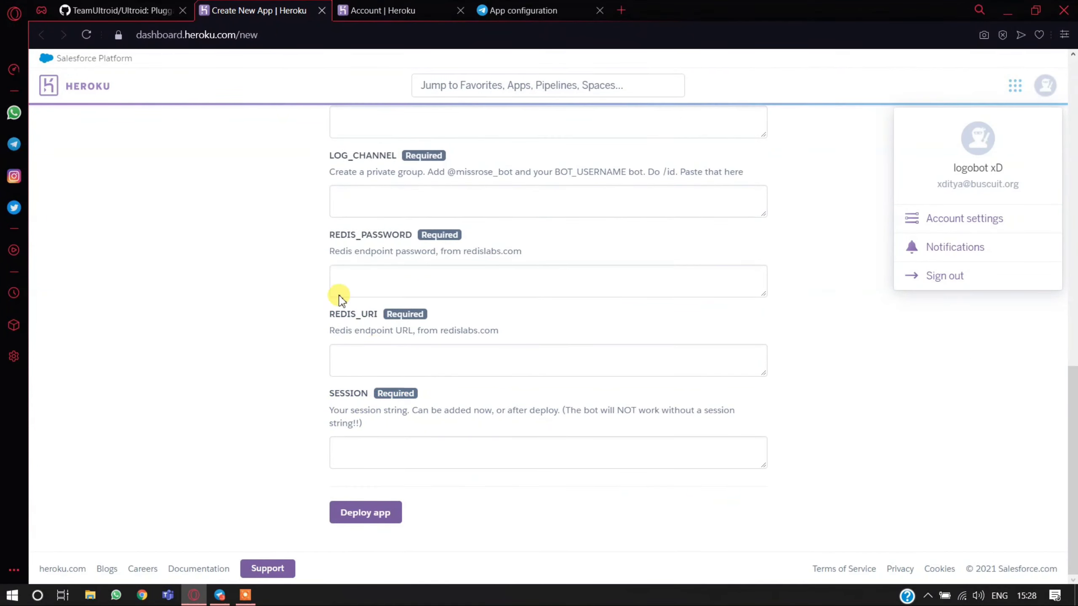
pyautogui.scroll(4, 367, 182)
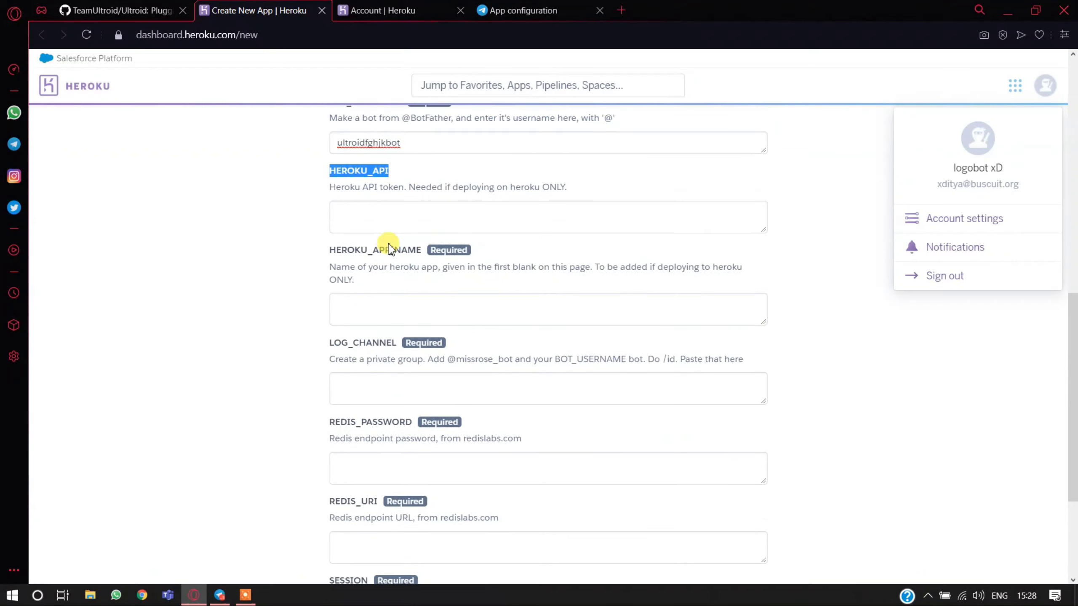
pyautogui.click(400, 211)
pyautogui.rightClick(399, 212)
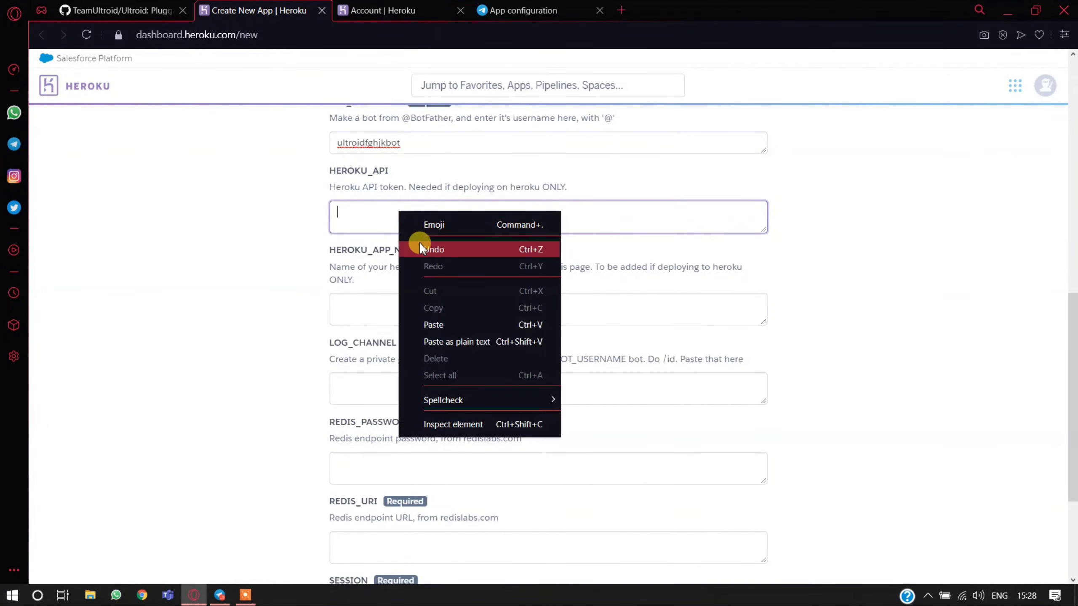
pyautogui.click(433, 322)
# - Copy the app name the-ultroid-userbot into the HEROKU_APP_NAME config var
pyautogui.click(394, 309)
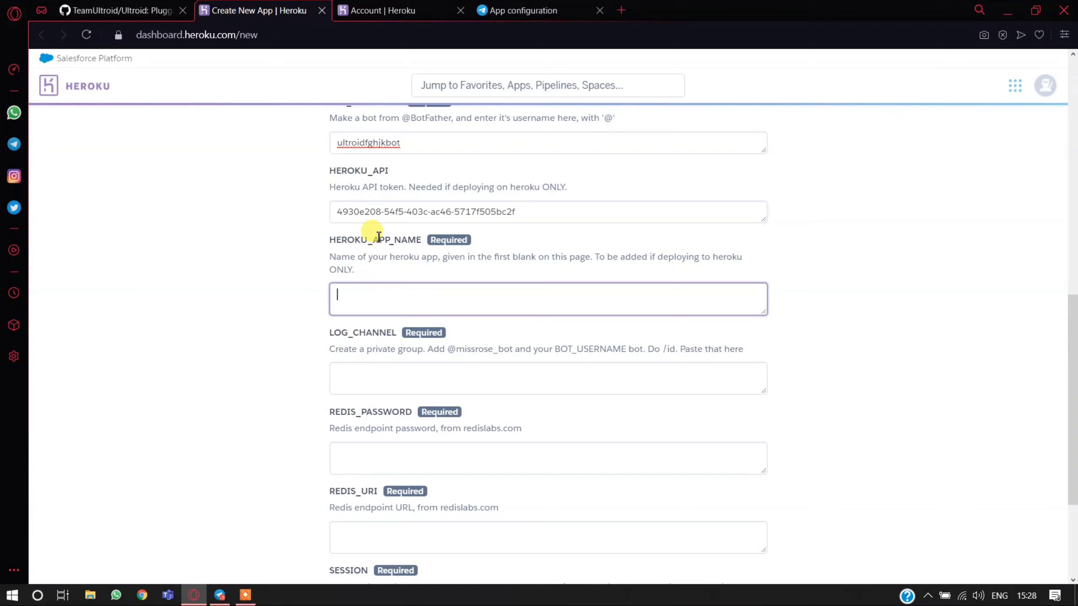
pyautogui.doubleClick(365, 240)
pyautogui.scroll(11, 255, 250)
pyautogui.click(388, 303)
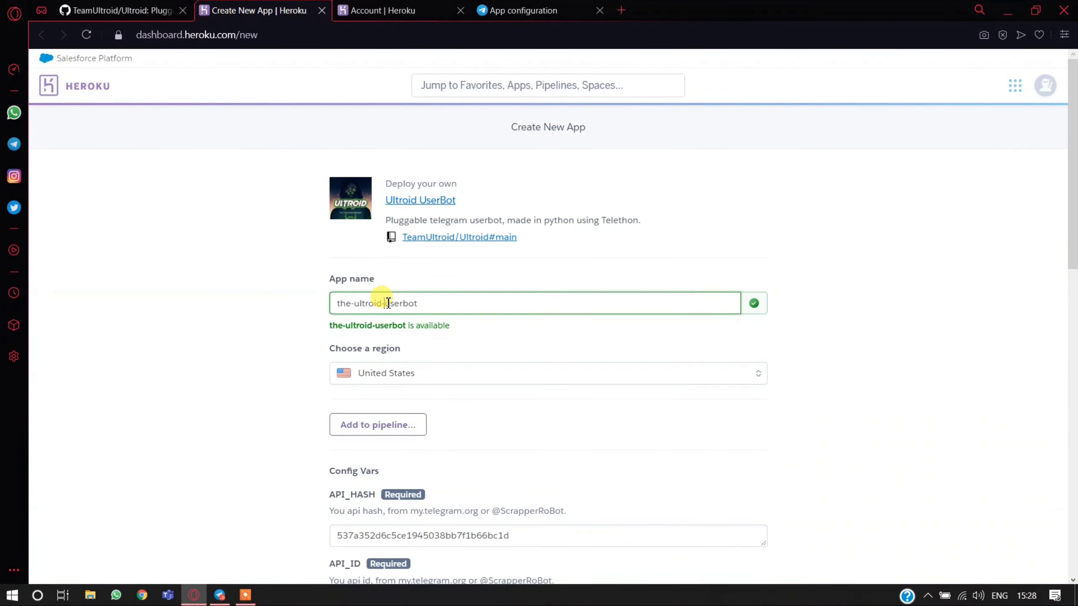
pyautogui.rightClick(388, 303)
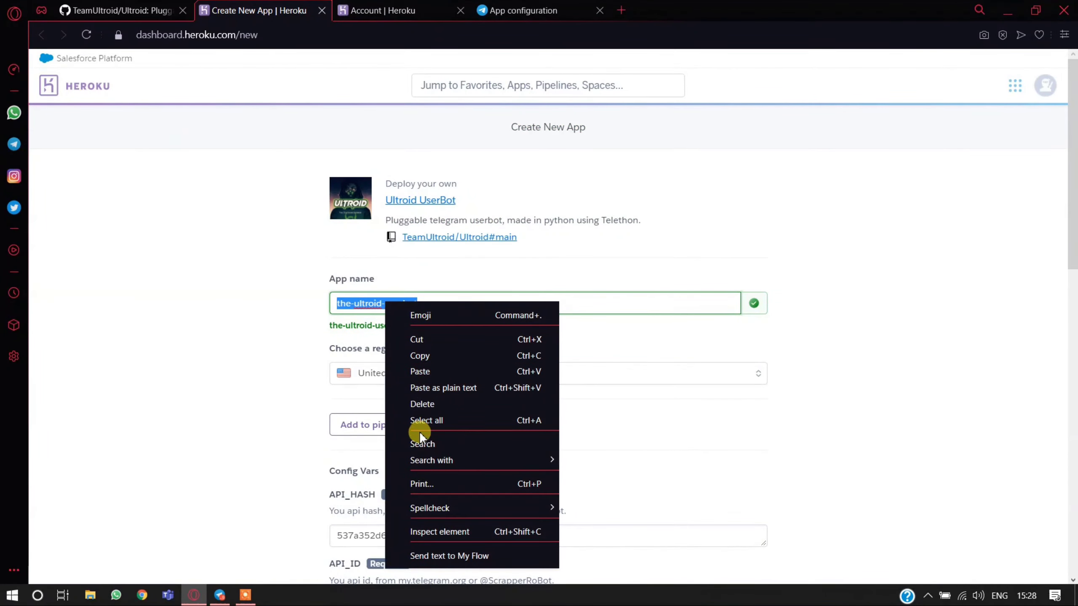
pyautogui.click(427, 357)
pyautogui.scroll(-10, 339, 365)
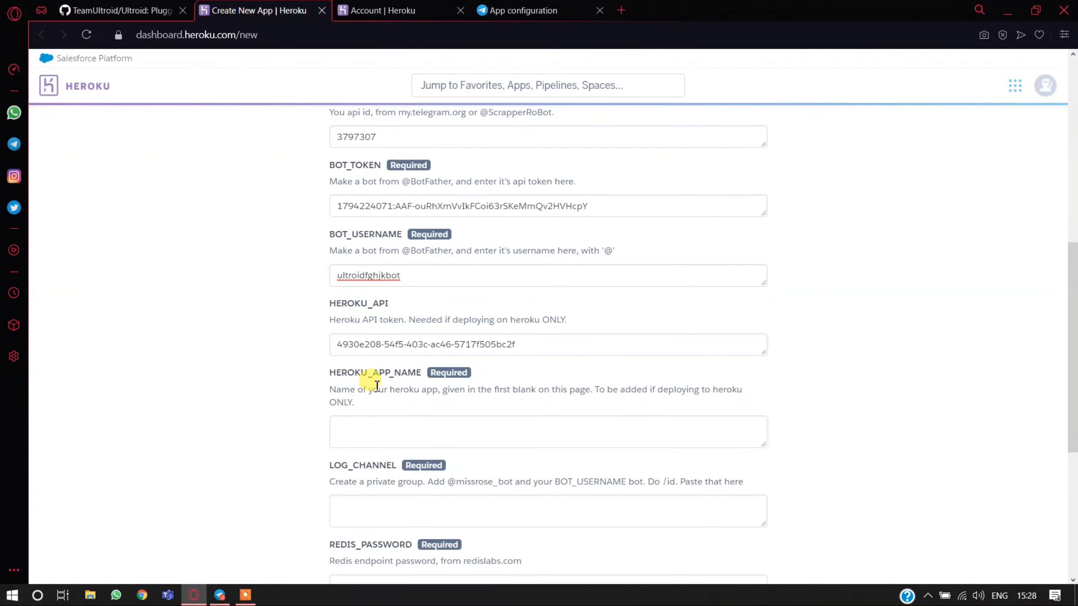
pyautogui.click(373, 425)
pyautogui.rightClick(377, 427)
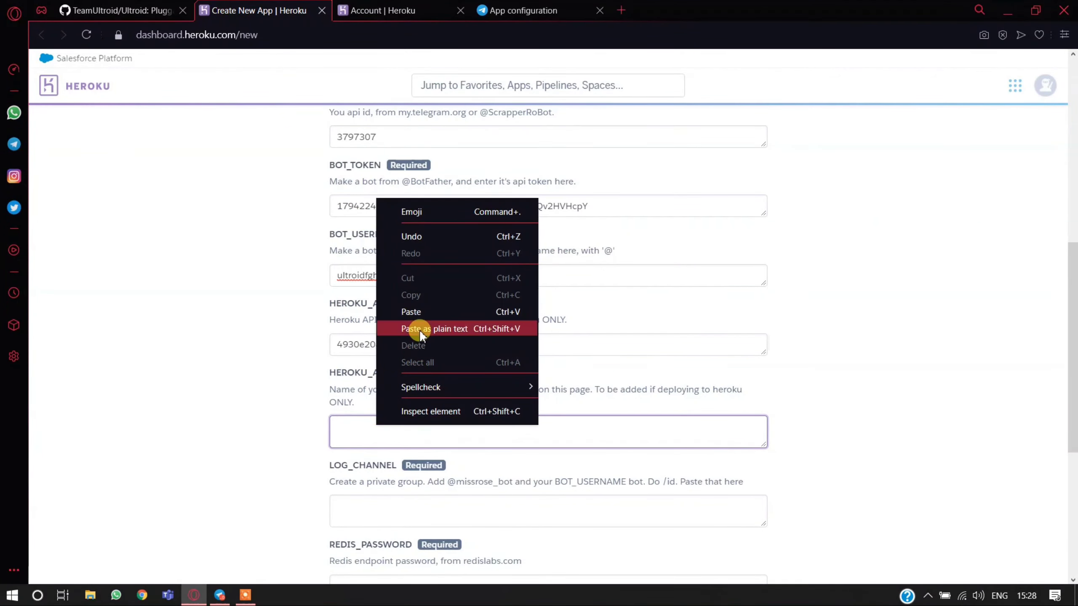
pyautogui.click(420, 330)
# - Switch to Telegram and create a private supergroup named Ultroid logs for the LOG_CHANNEL config var
pyautogui.scroll(-4, 385, 319)
pyautogui.click(385, 319)
pyautogui.doubleClick(340, 267)
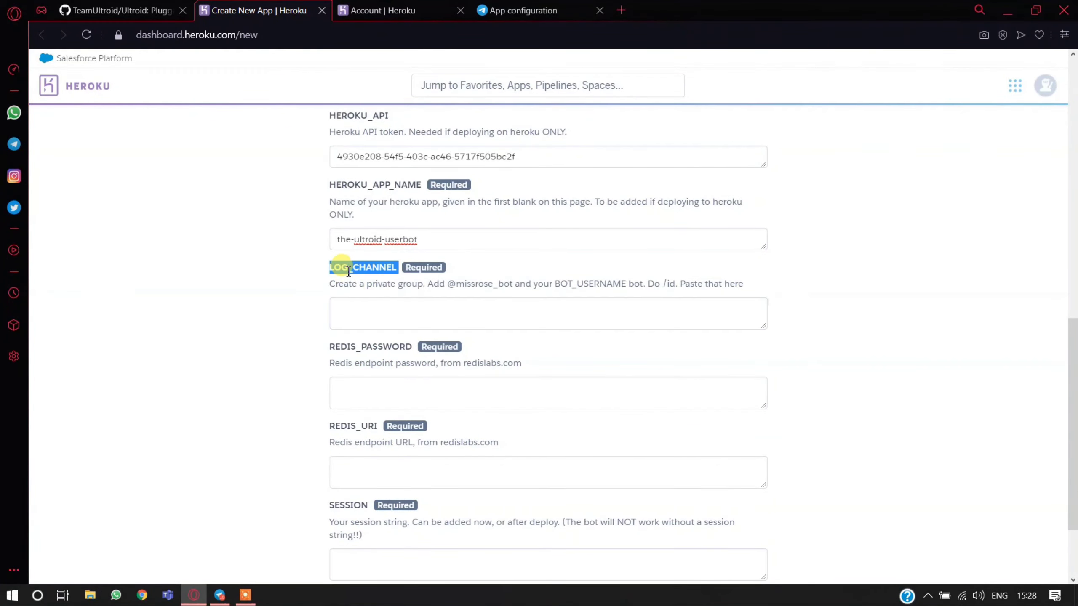
pyautogui.click(220, 595)
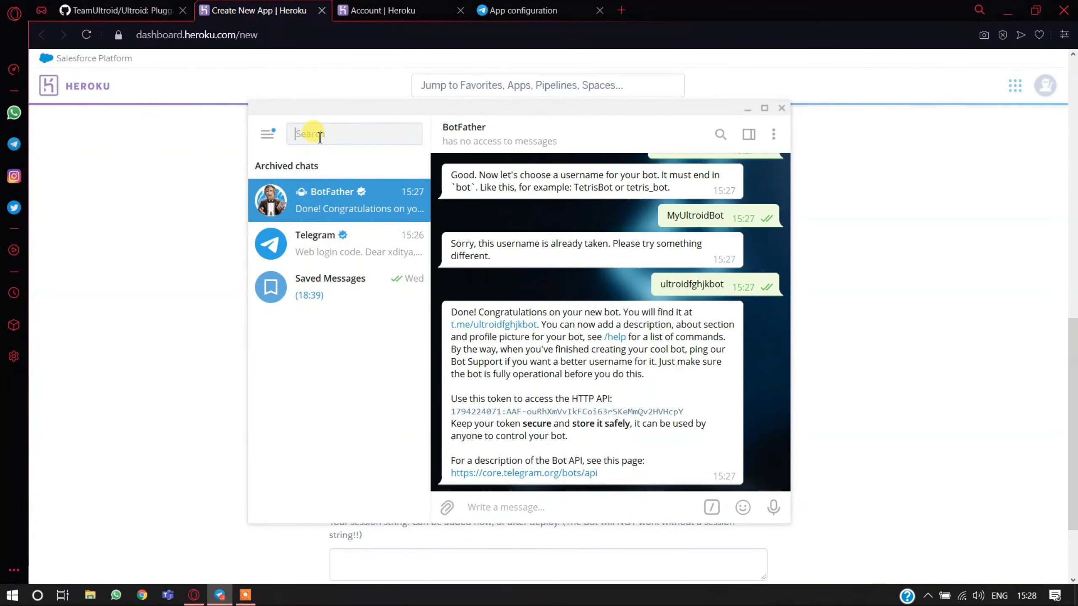
pyautogui.click(267, 133)
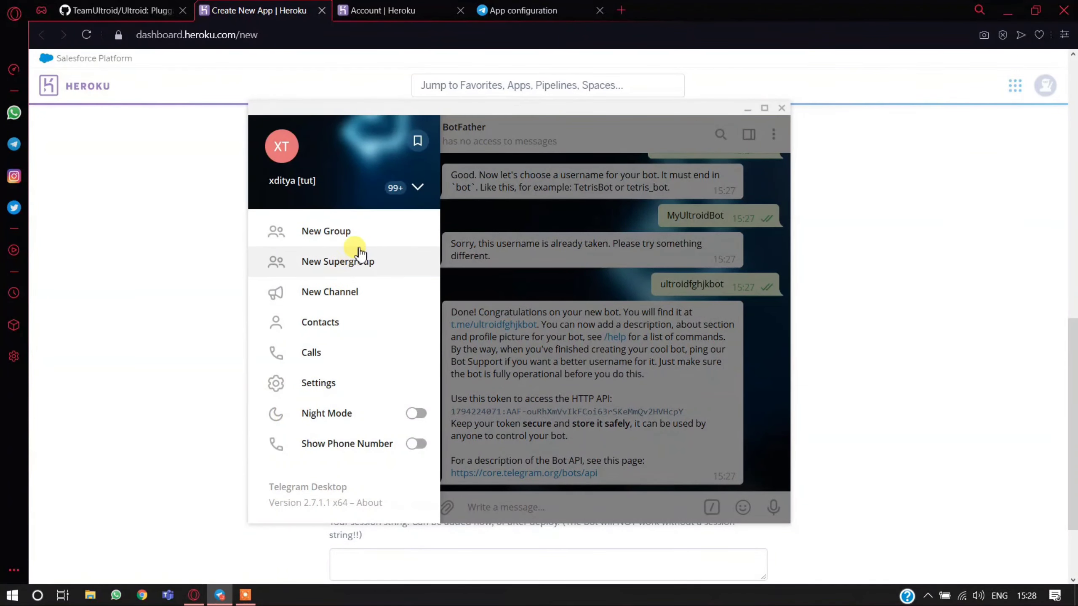
pyautogui.click(354, 263)
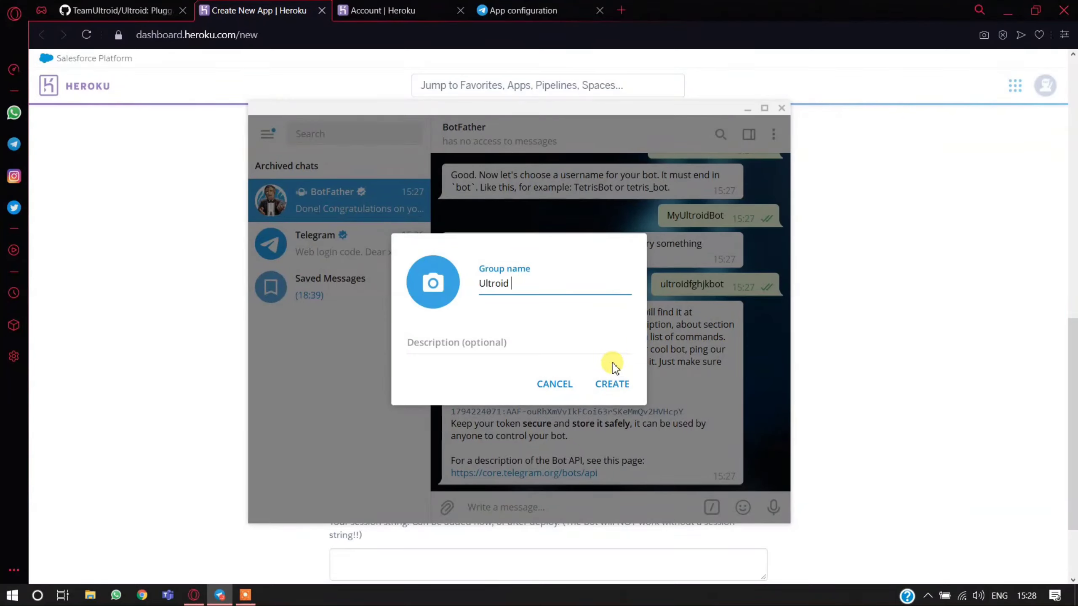
pyautogui.write('Ultroid logs')
pyautogui.press('Tab')
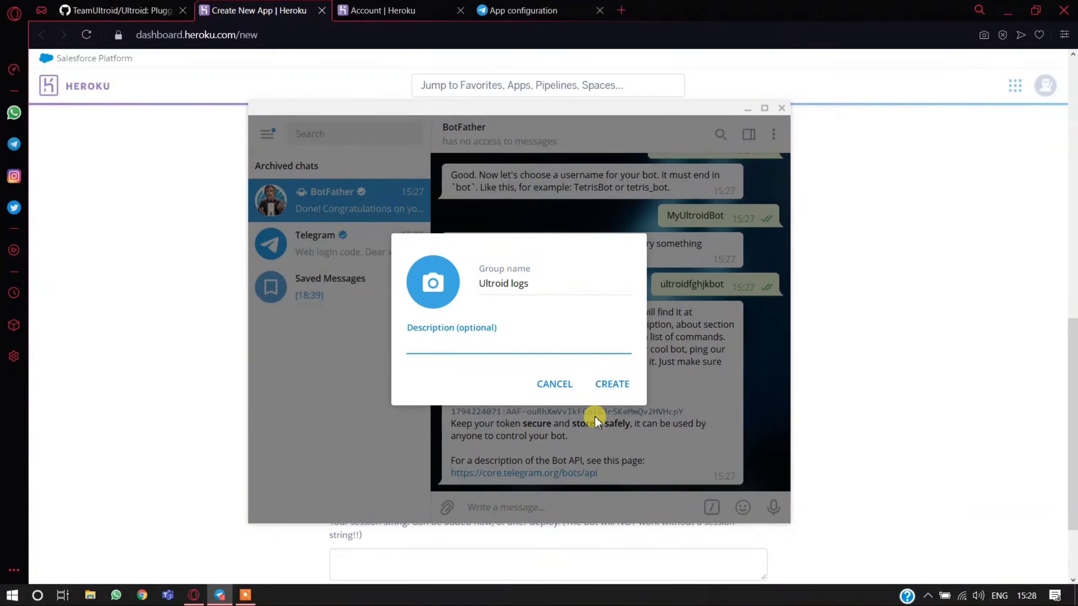
pyautogui.click(612, 385)
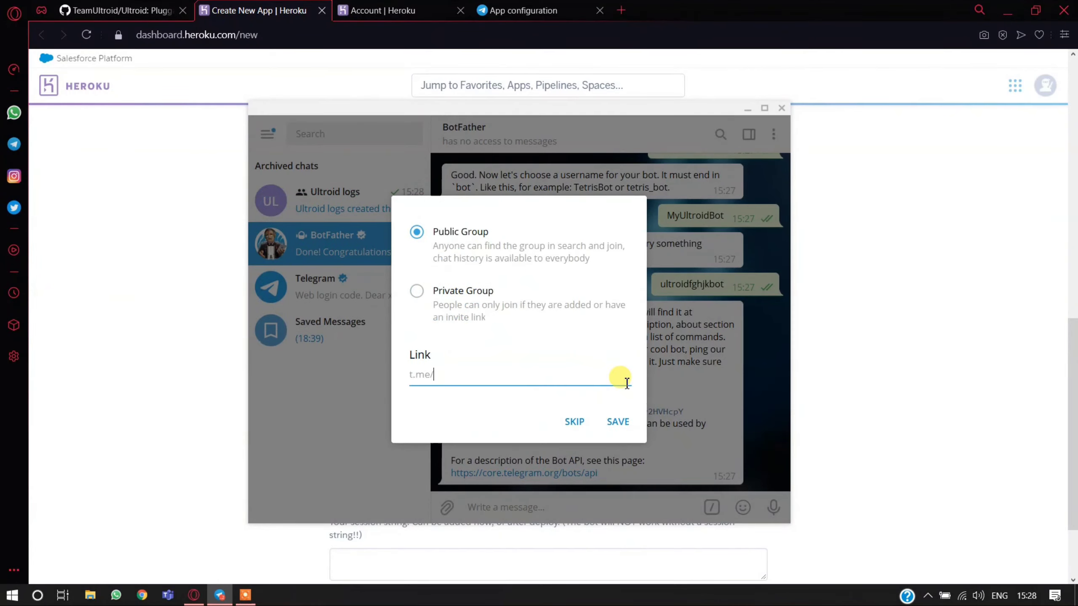
pyautogui.click(416, 293)
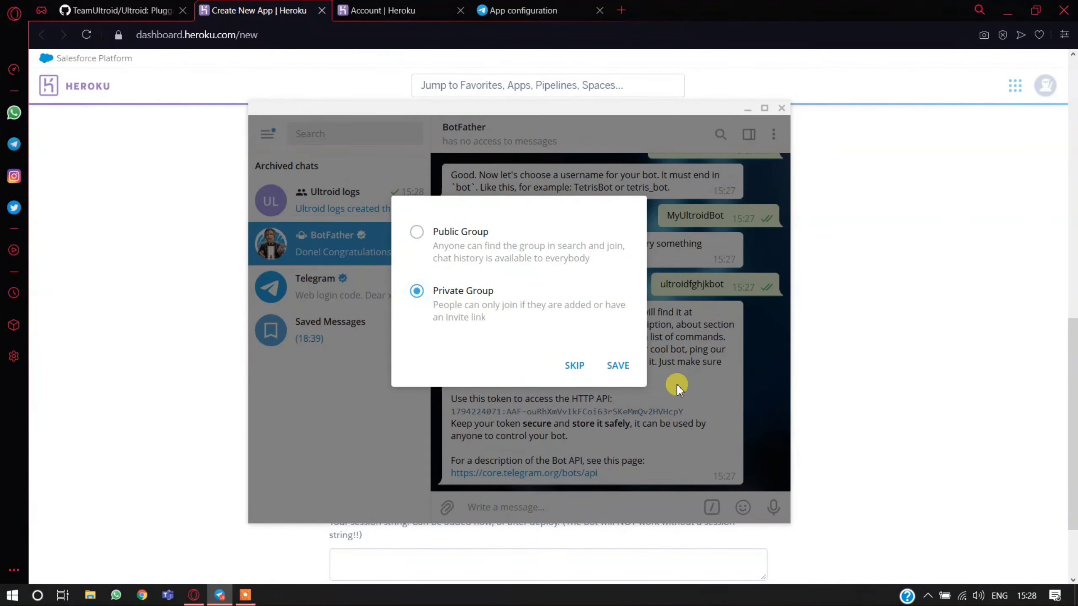
pyautogui.click(614, 377)
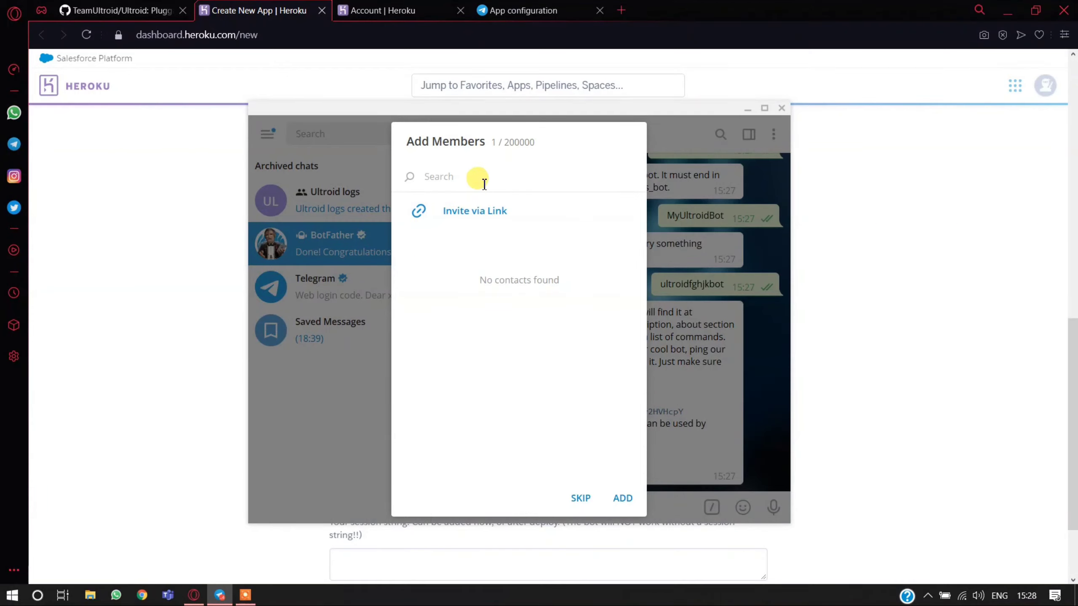
# - Find MissRose_Bot and add it as a member of the Ultroid logs group
pyautogui.write('MissRose_Bot')
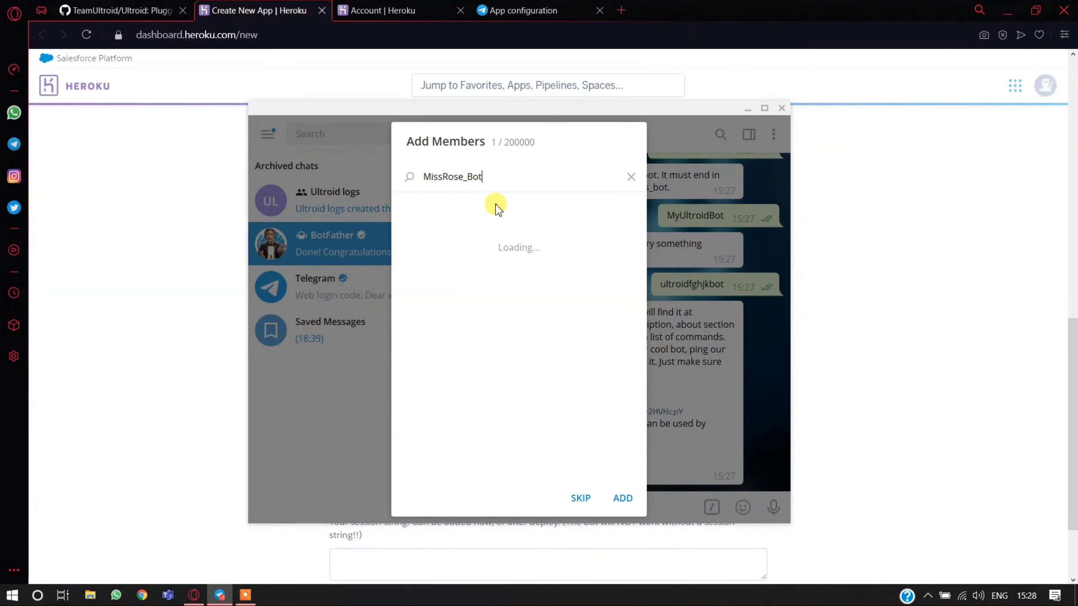
pyautogui.click(507, 223)
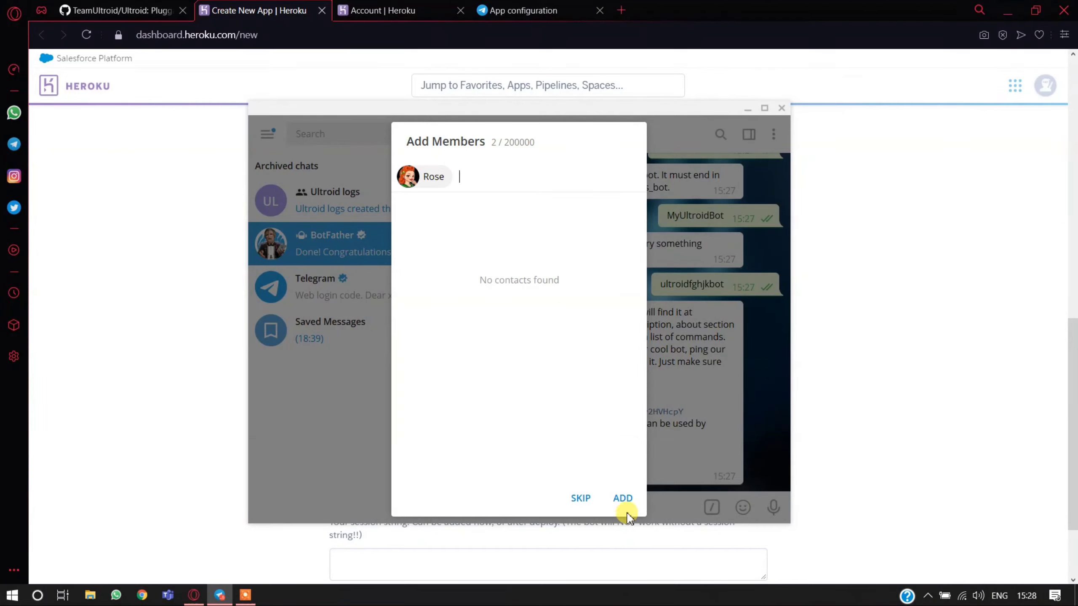
pyautogui.click(632, 501)
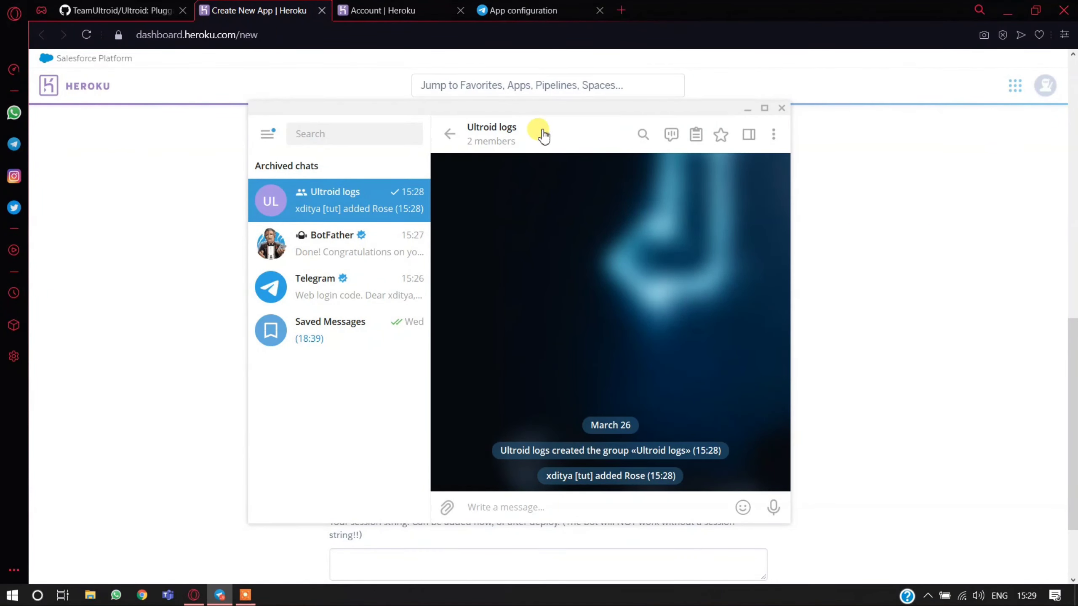
pyautogui.click(568, 152)
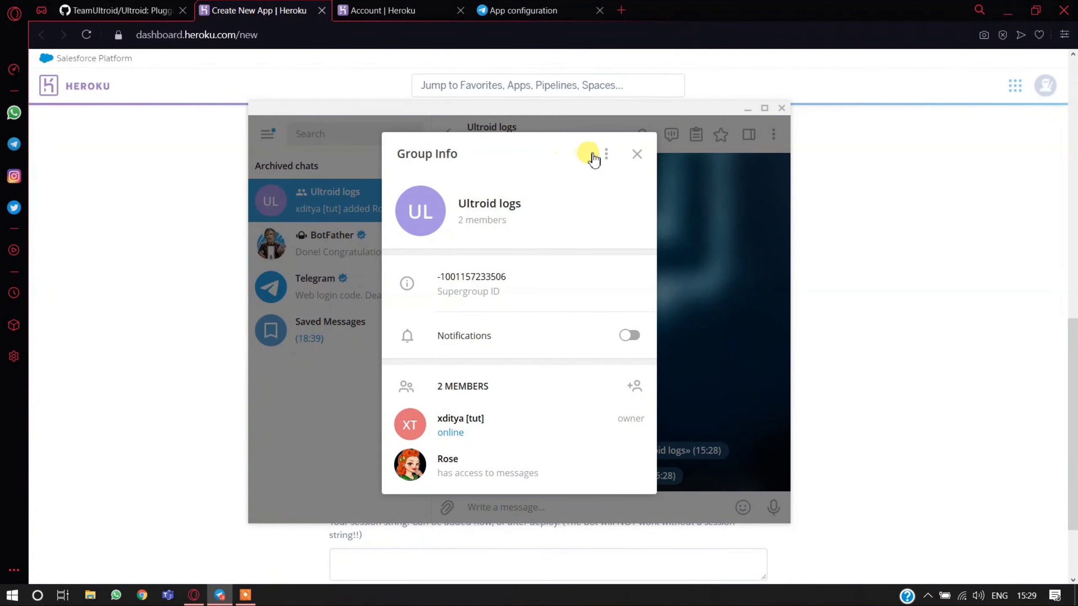
pyautogui.click(606, 153)
pyautogui.click(596, 183)
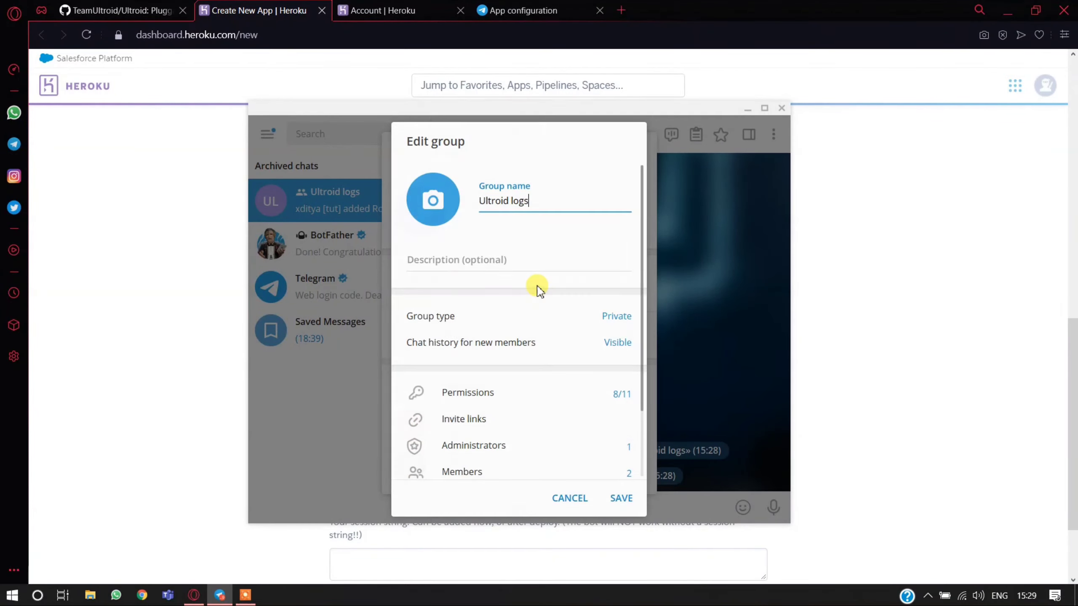
pyautogui.scroll(-2, 530, 297)
pyautogui.click(515, 407)
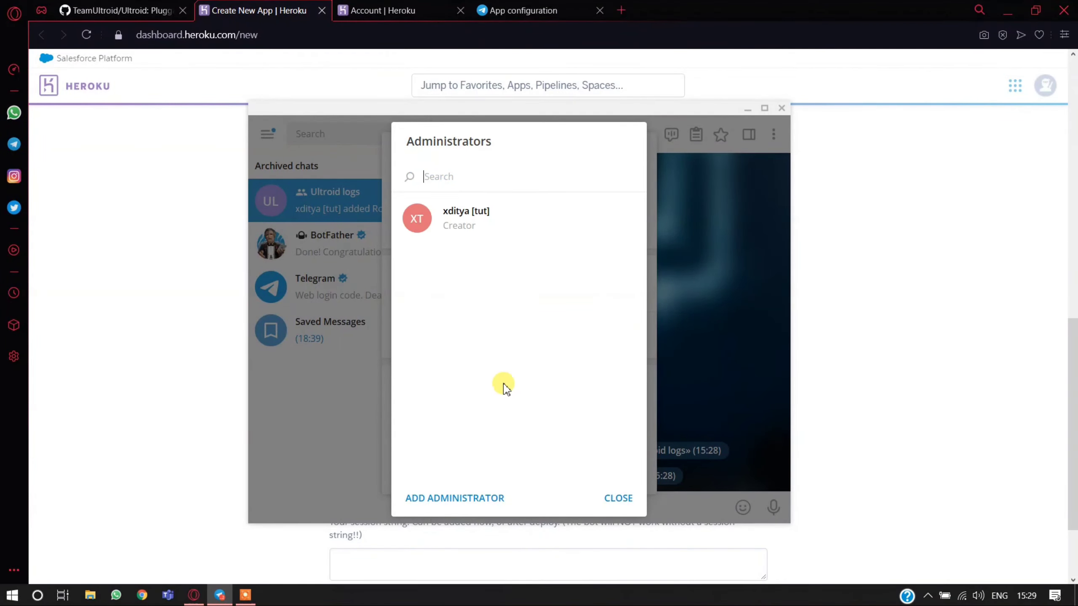
pyautogui.click(463, 499)
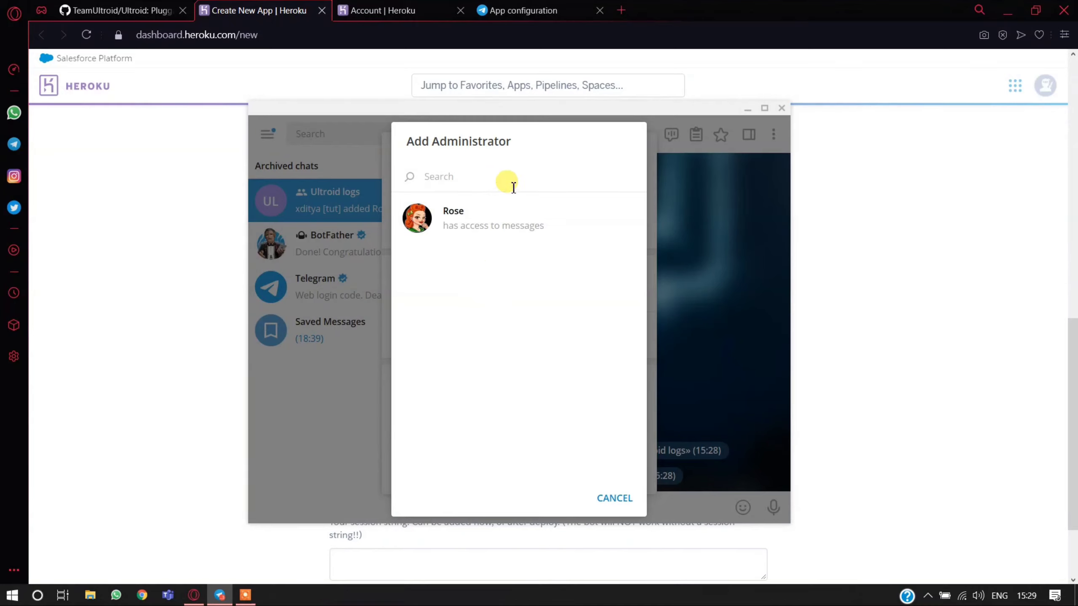
pyautogui.write('ultroid')
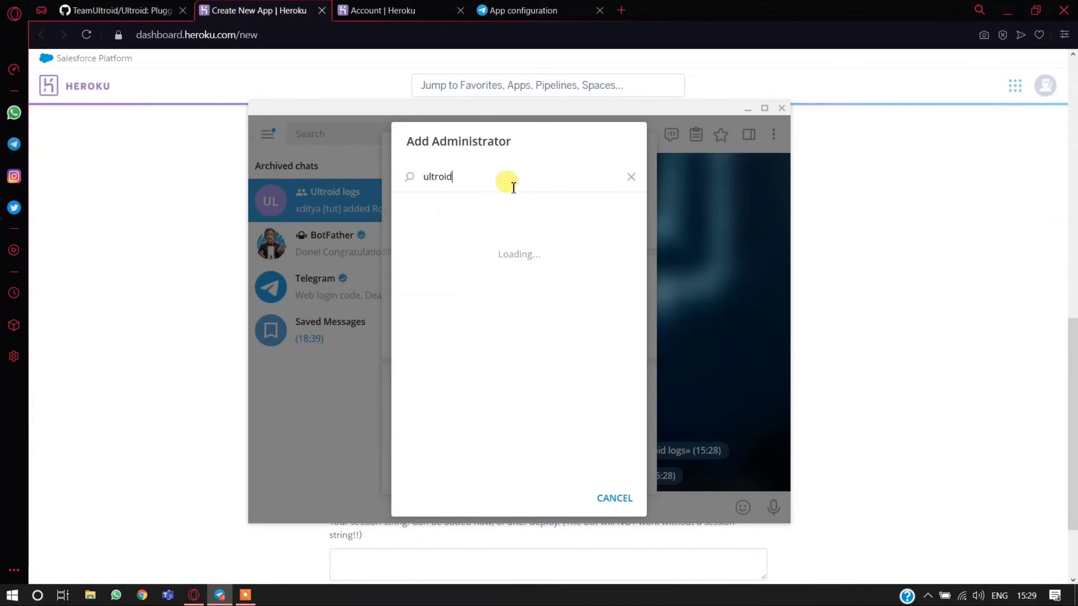
pyautogui.write('asd')
pyautogui.press('BackSpace')
pyautogui.press('BackSpace')
pyautogui.press('BackSpace')
pyautogui.press('BackSpace')
pyautogui.press('BackSpace')
pyautogui.press('BackSpace')
pyautogui.press('BackSpace')
pyautogui.press('Escape')
pyautogui.press('Escape')
# - Copy the bot username ultroidfghjkbot from the message sent in the BotFather chat
pyautogui.click(364, 250)
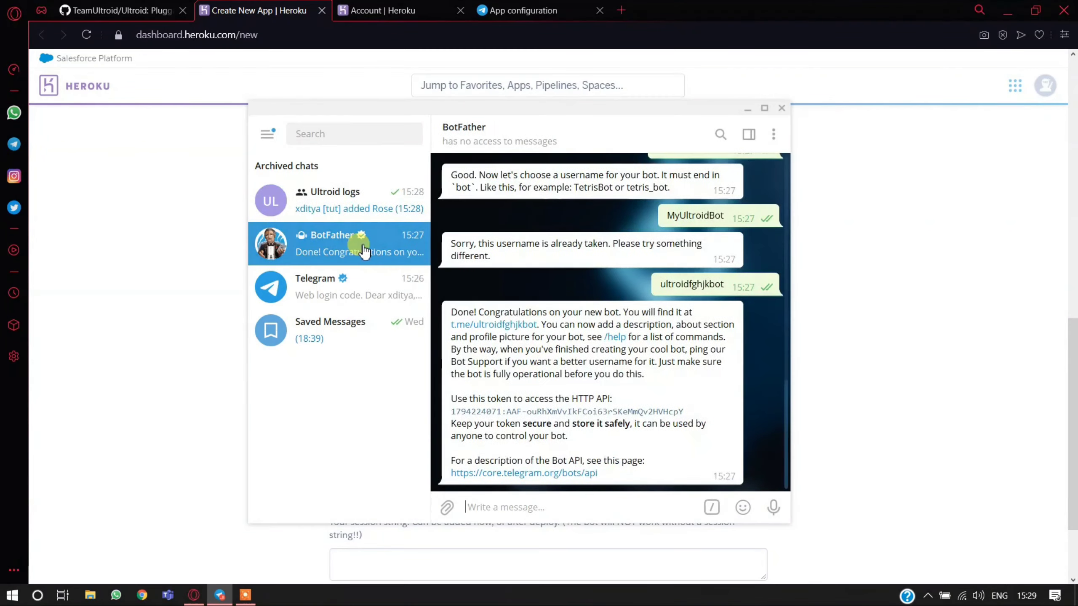
pyautogui.rightClick(708, 287)
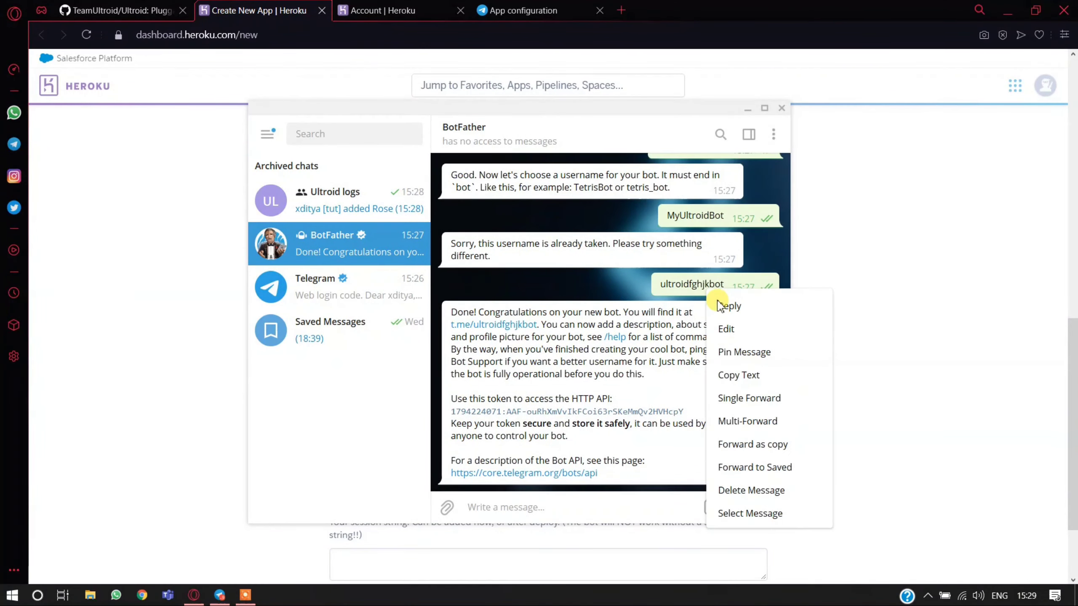
pyautogui.click(744, 381)
# - Open the Add Administrator list from the Ultroid logs group's management settings
pyautogui.click(314, 197)
pyautogui.click(511, 136)
pyautogui.click(605, 153)
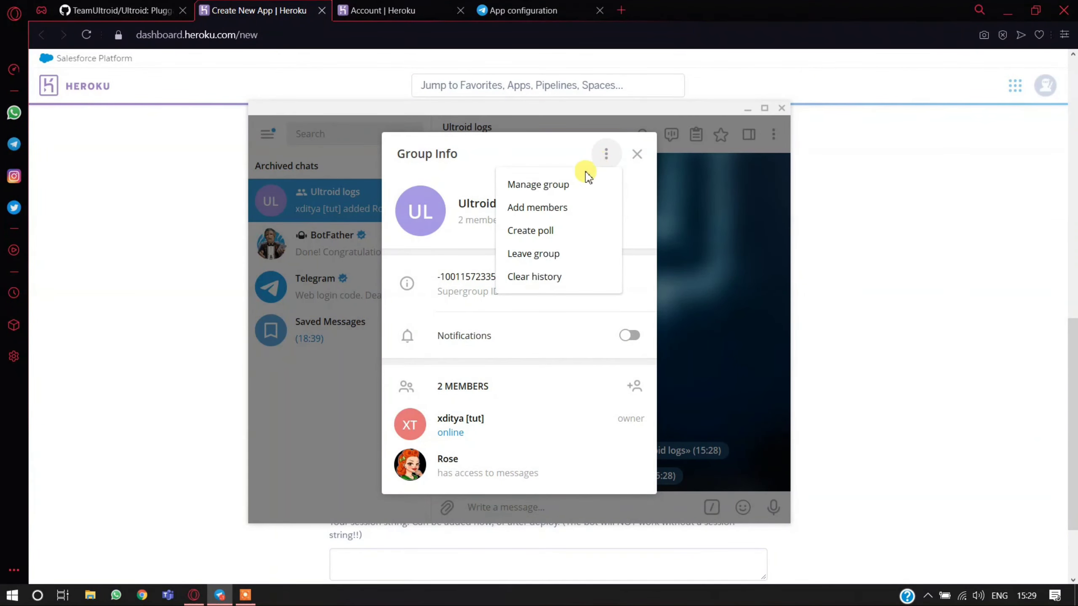
pyautogui.click(584, 184)
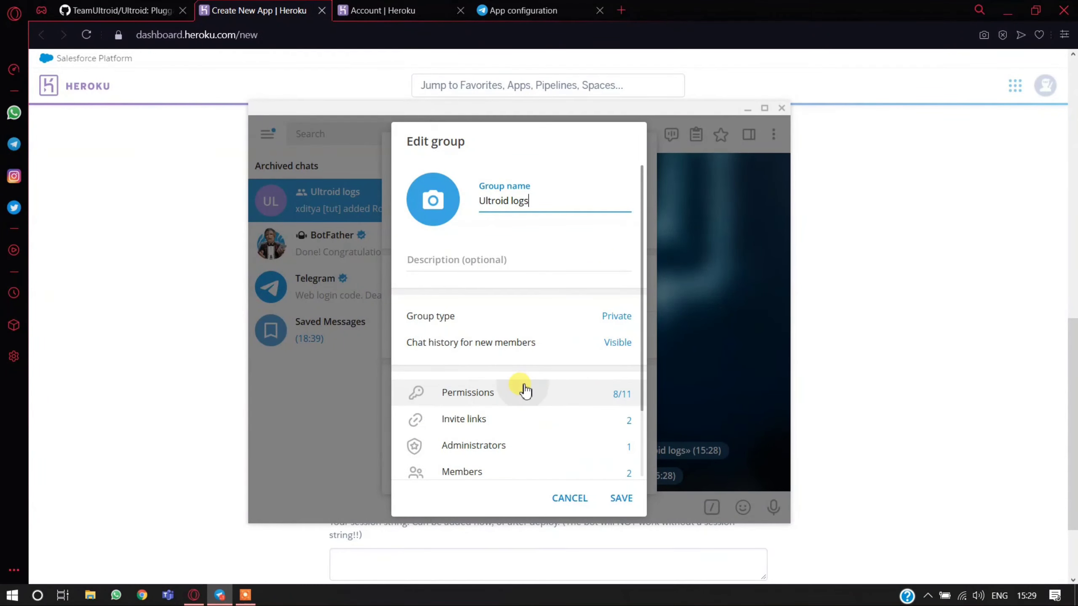
pyautogui.click(526, 390)
pyautogui.press('Escape')
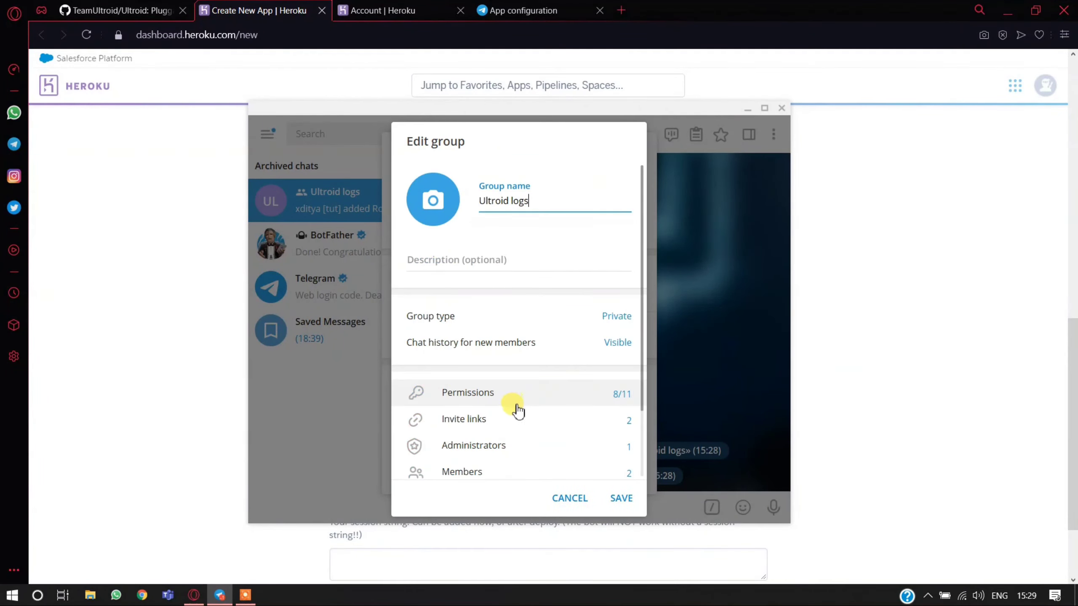
pyautogui.click(509, 445)
pyautogui.click(469, 498)
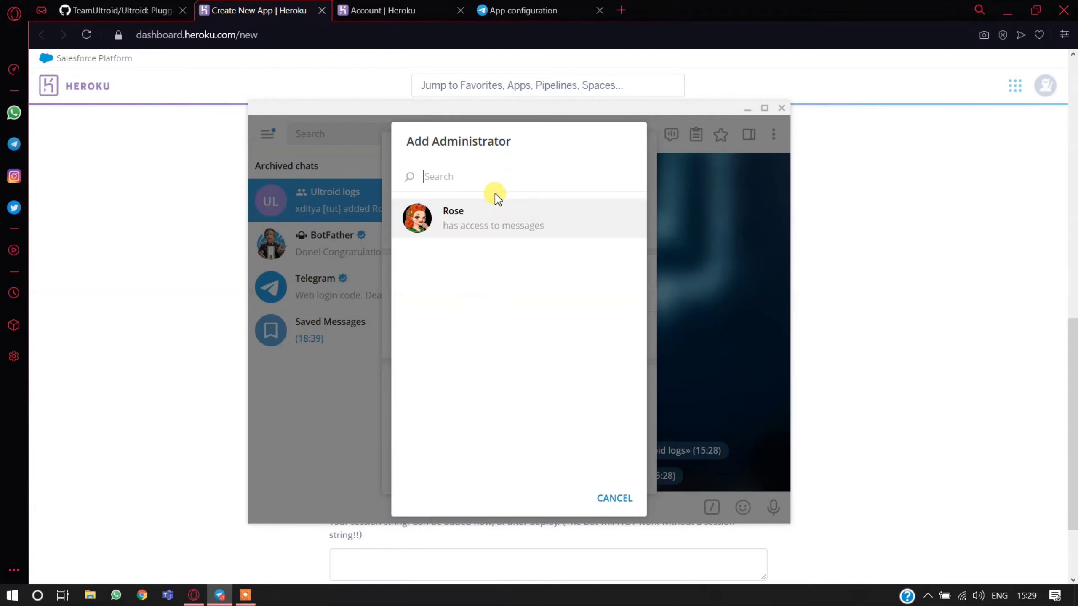
# - Add ultroidfghjkbot to the Ultroid logs group as an administrator with the Add new admins right enabled
pyautogui.rightClick(501, 185)
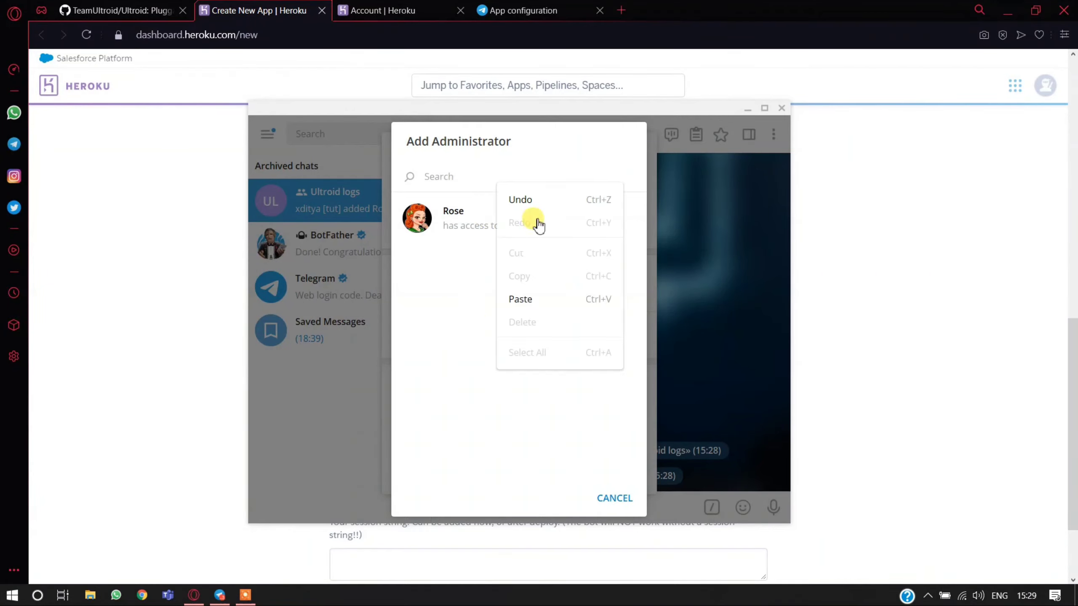
pyautogui.click(539, 300)
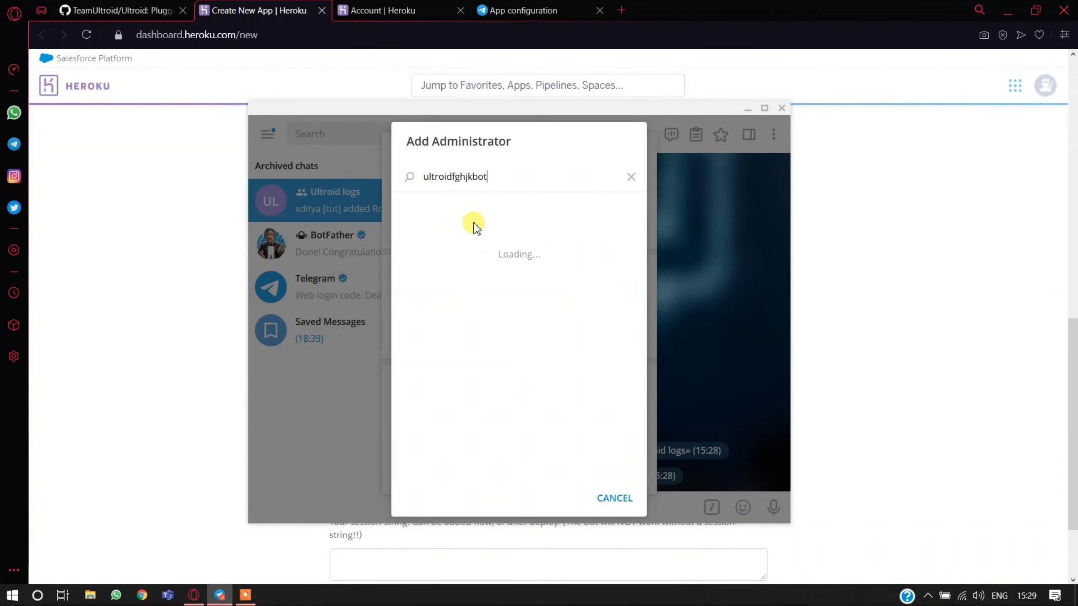
pyautogui.click(476, 221)
pyautogui.click(607, 358)
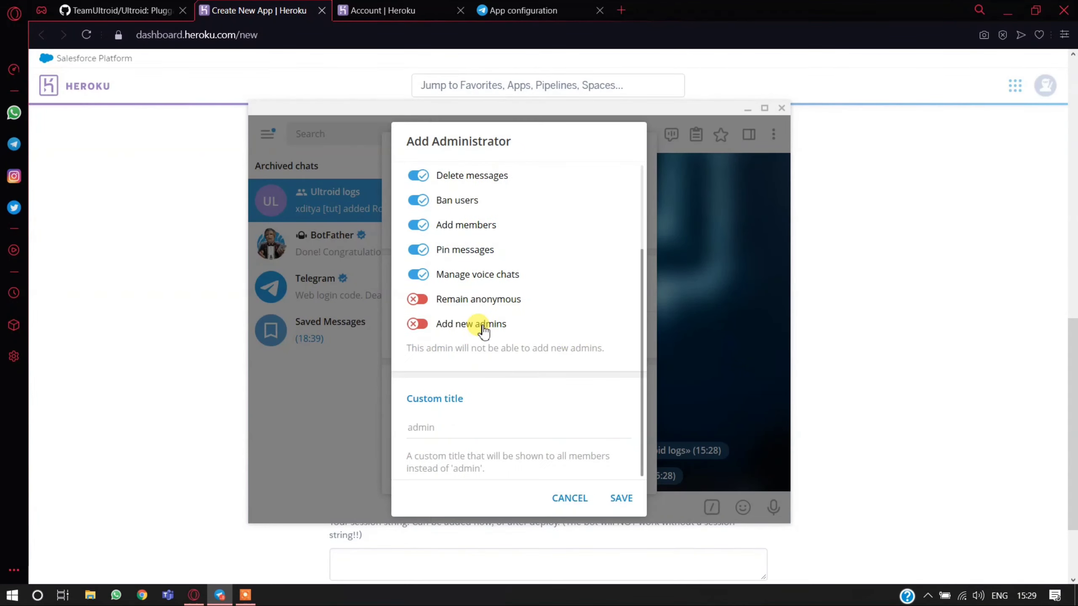
pyautogui.click(452, 330)
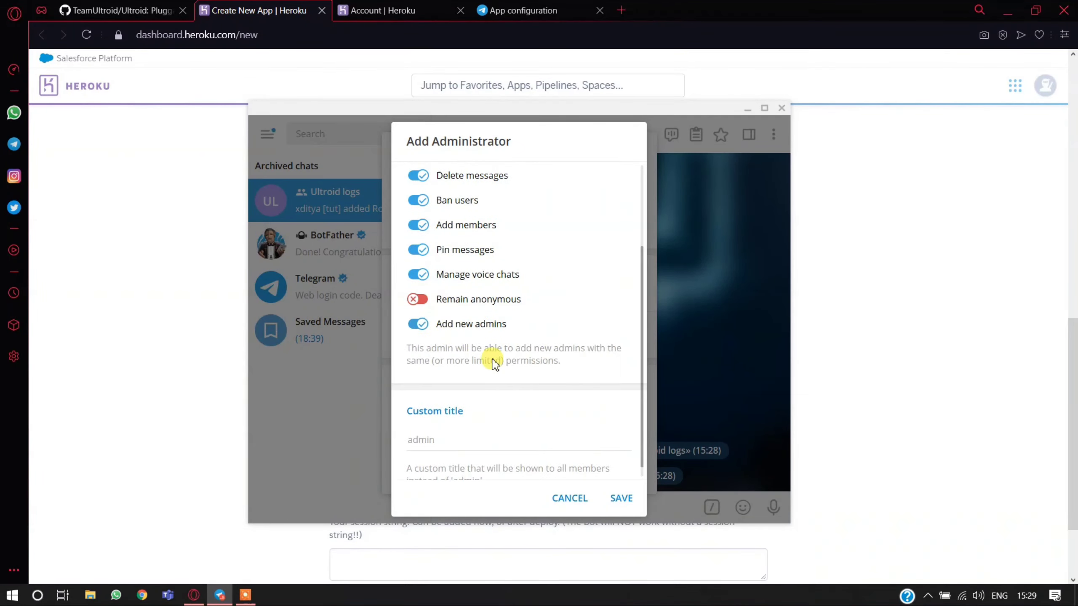
pyautogui.click(622, 498)
pyautogui.click(617, 499)
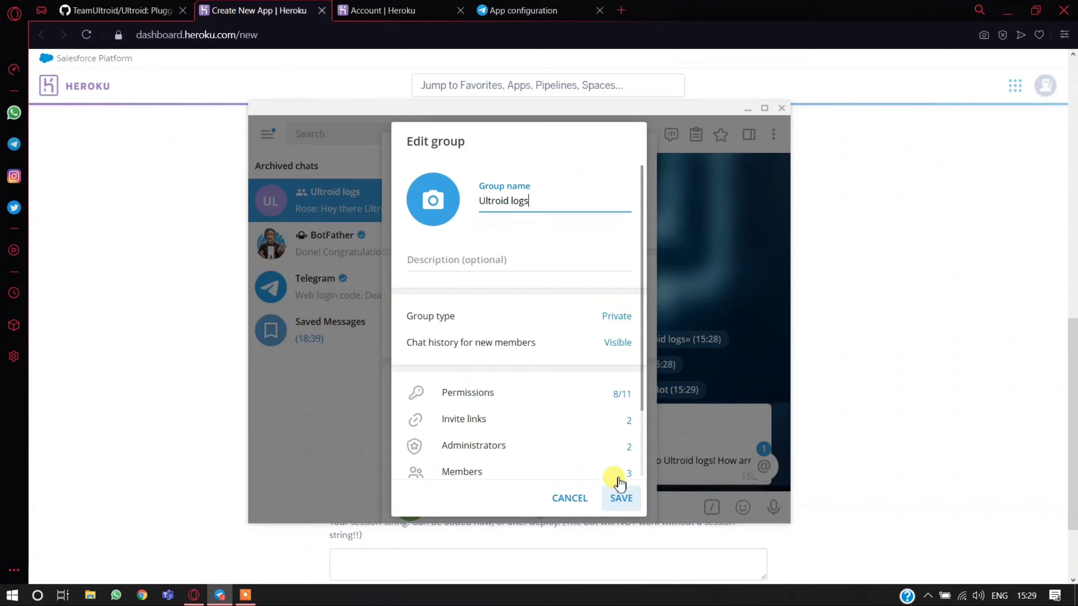
# - Review the Ultroid logs group's member permissions, then save and close the group settings
pyautogui.scroll(-1, 527, 407)
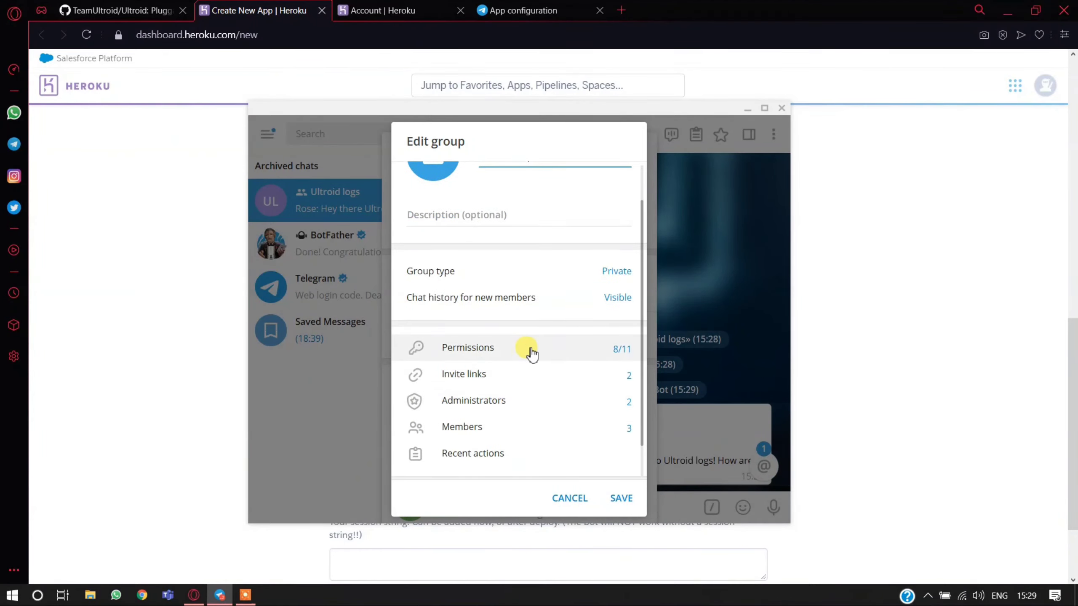
pyautogui.scroll(-1, 526, 348)
pyautogui.click(515, 311)
pyautogui.scroll(-3, 515, 338)
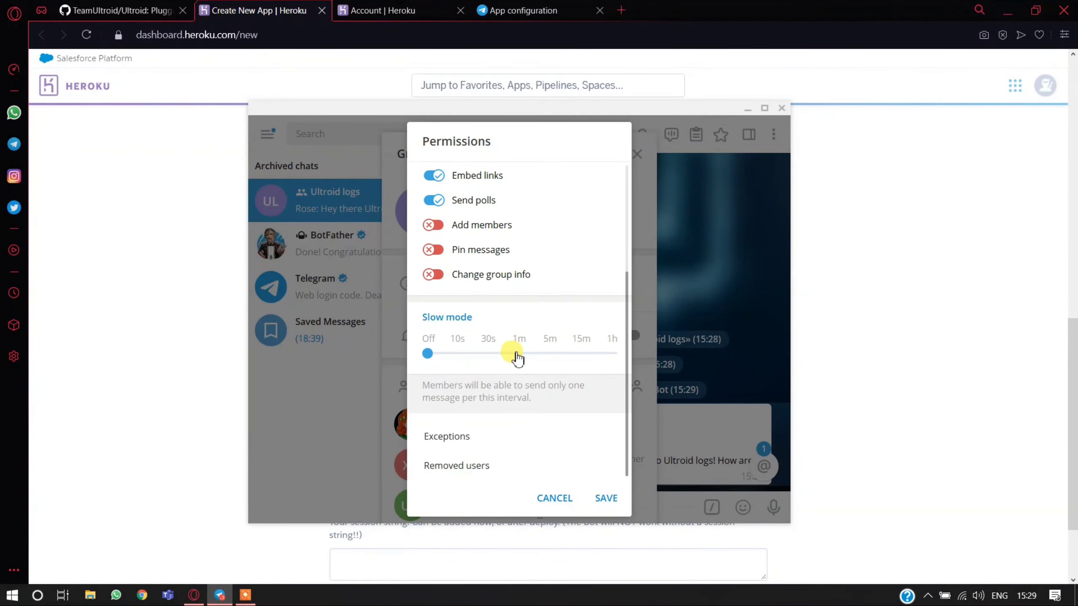
pyautogui.click(601, 500)
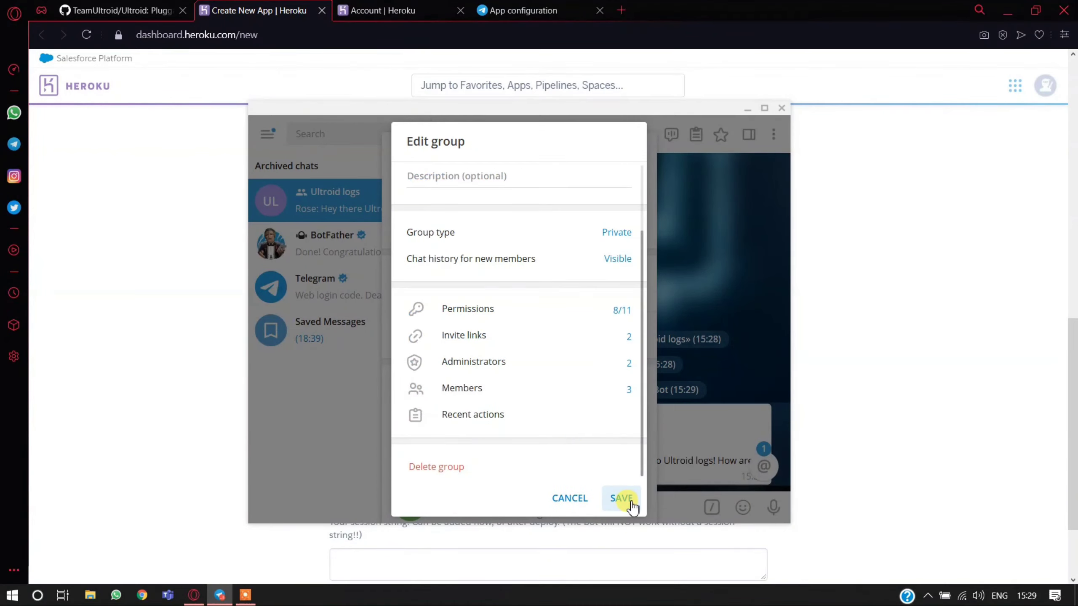
pyautogui.click(626, 501)
pyautogui.scroll(-1, 551, 382)
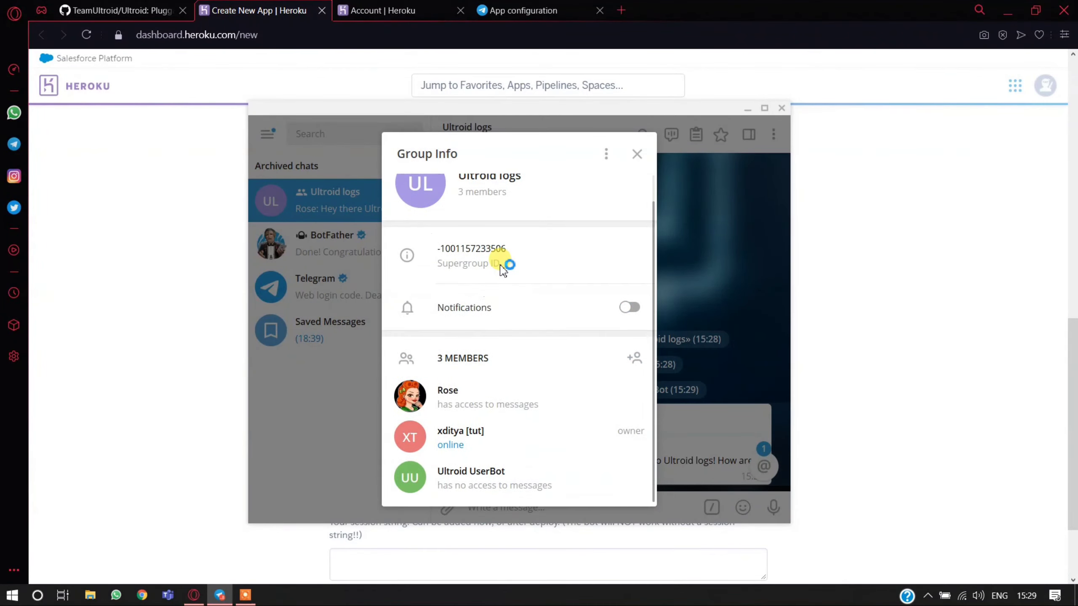
pyautogui.click(637, 154)
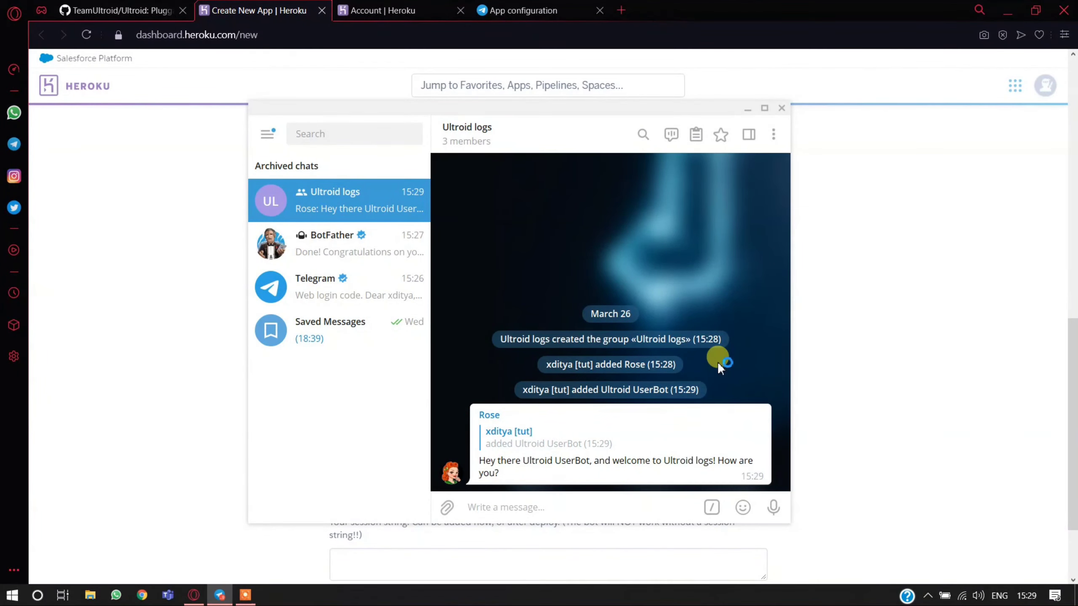
# - Save the Visible option for new members' chat history in the Ultroid logs group settings
pyautogui.click(544, 127)
pyautogui.click(570, 151)
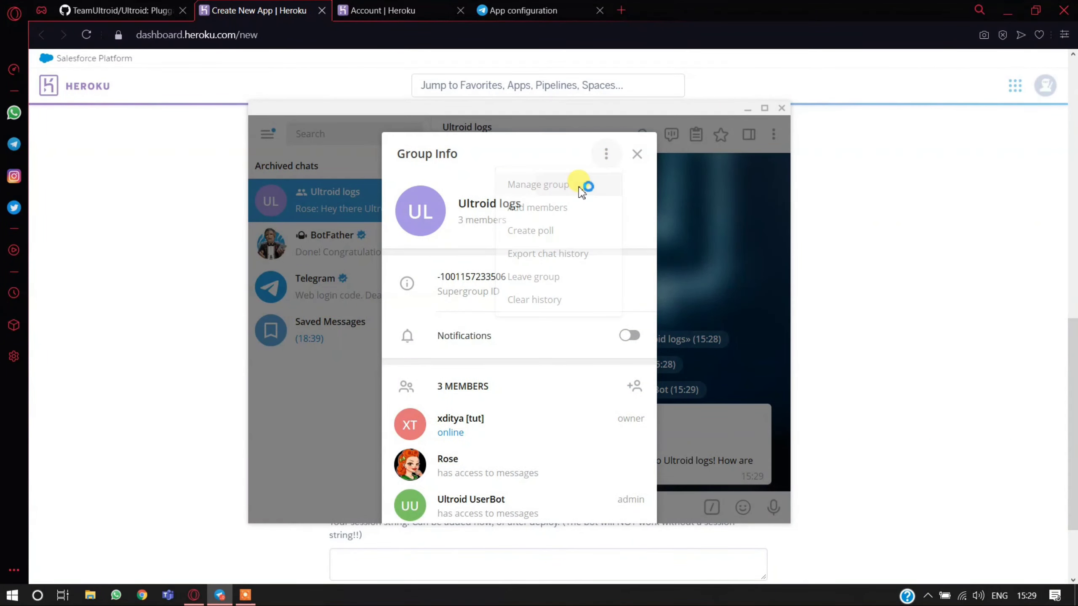
pyautogui.click(584, 184)
pyautogui.click(523, 351)
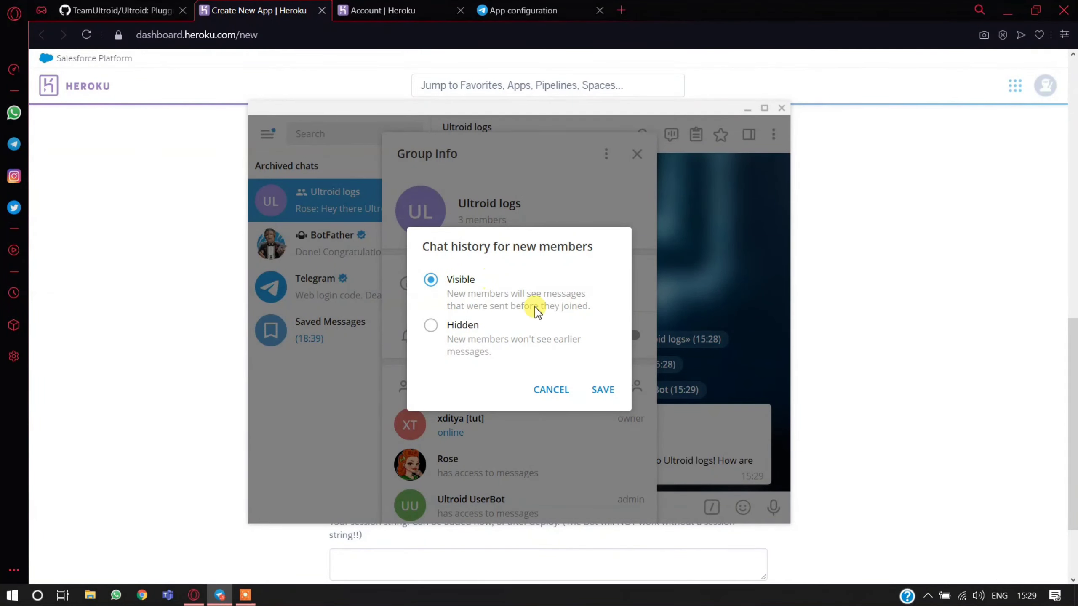
pyautogui.click(601, 389)
pyautogui.click(721, 399)
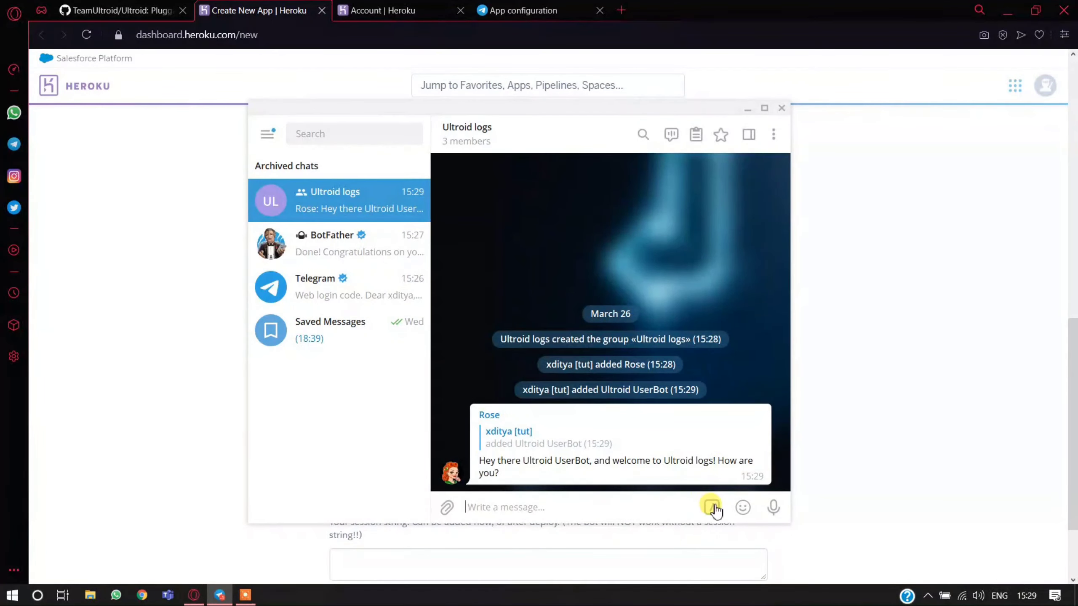
# - Send the /id command in the Ultroid logs group
pyautogui.click(713, 508)
pyautogui.write('id')
pyautogui.press('Return')
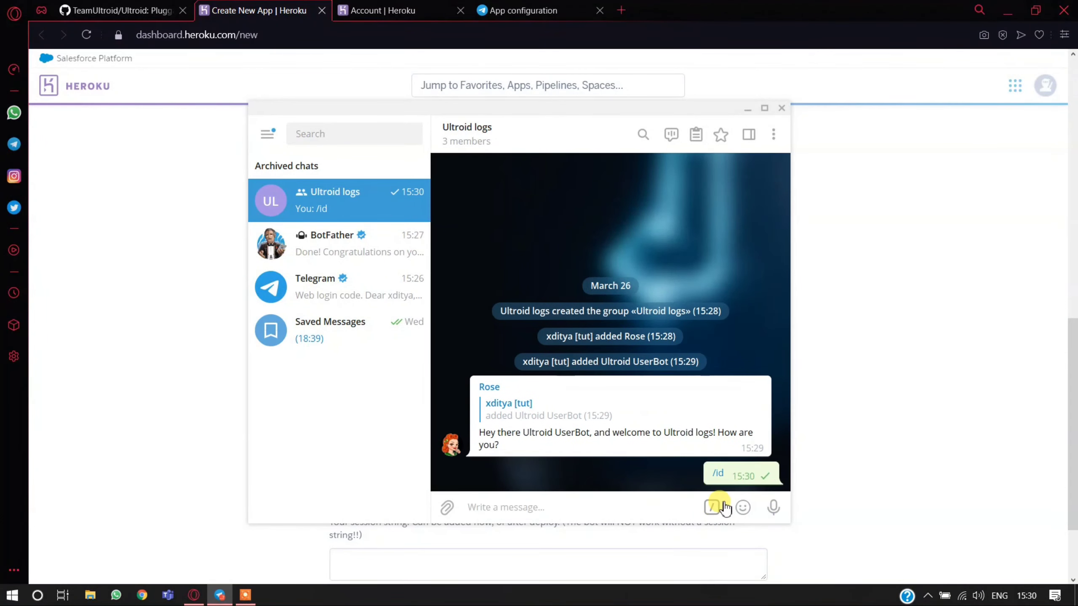
# - Copy the chat ID from Rose's reply into the LOG_CHANNEL config var on the Heroku page
pyautogui.doubleClick(606, 479)
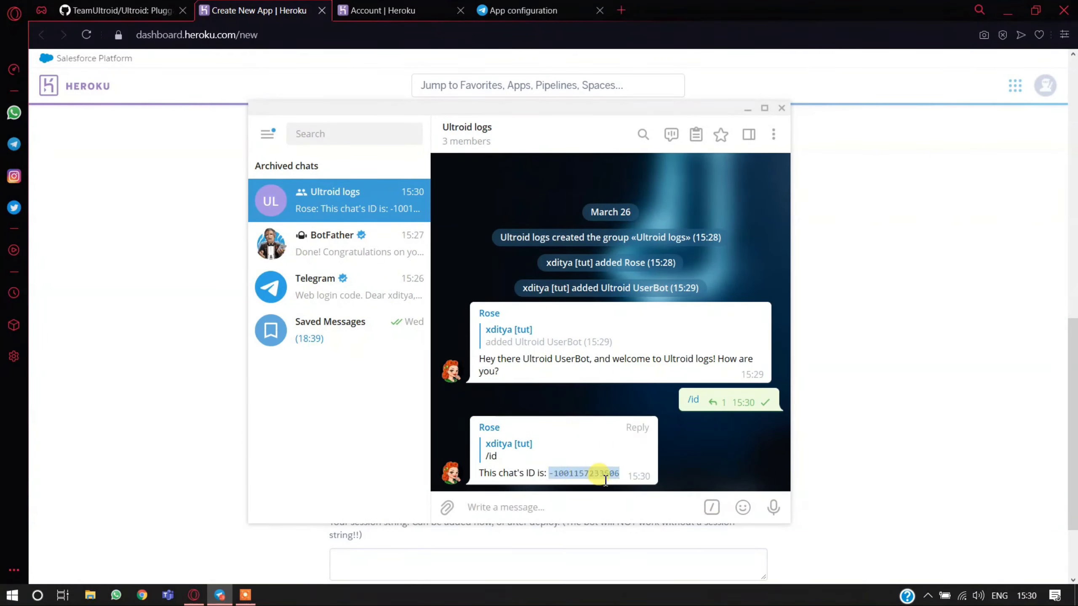
pyautogui.rightClick(620, 476)
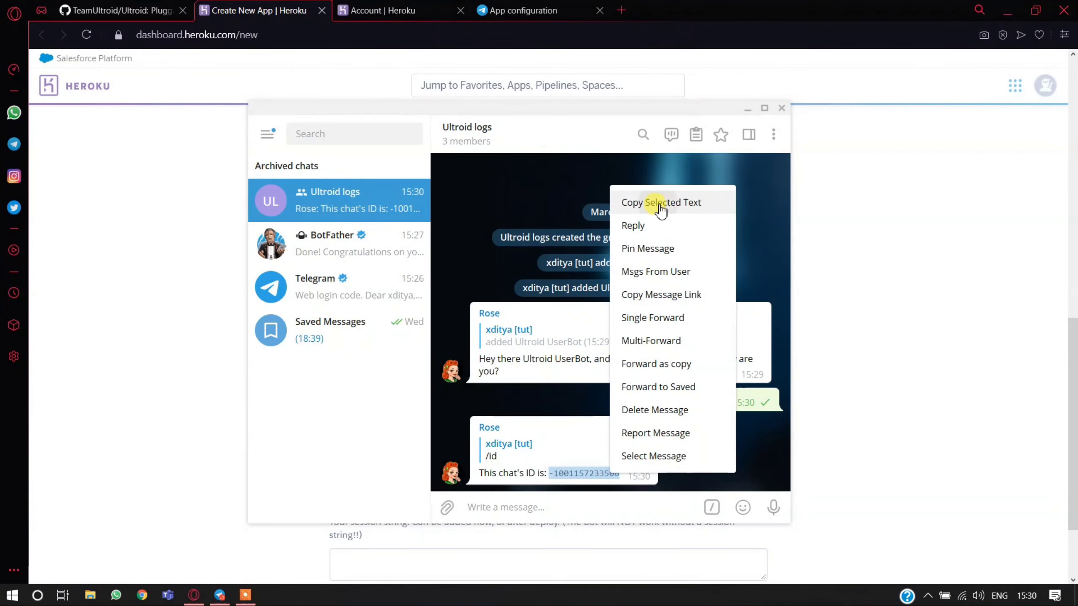
pyautogui.click(661, 203)
pyautogui.click(883, 258)
pyautogui.rightClick(416, 308)
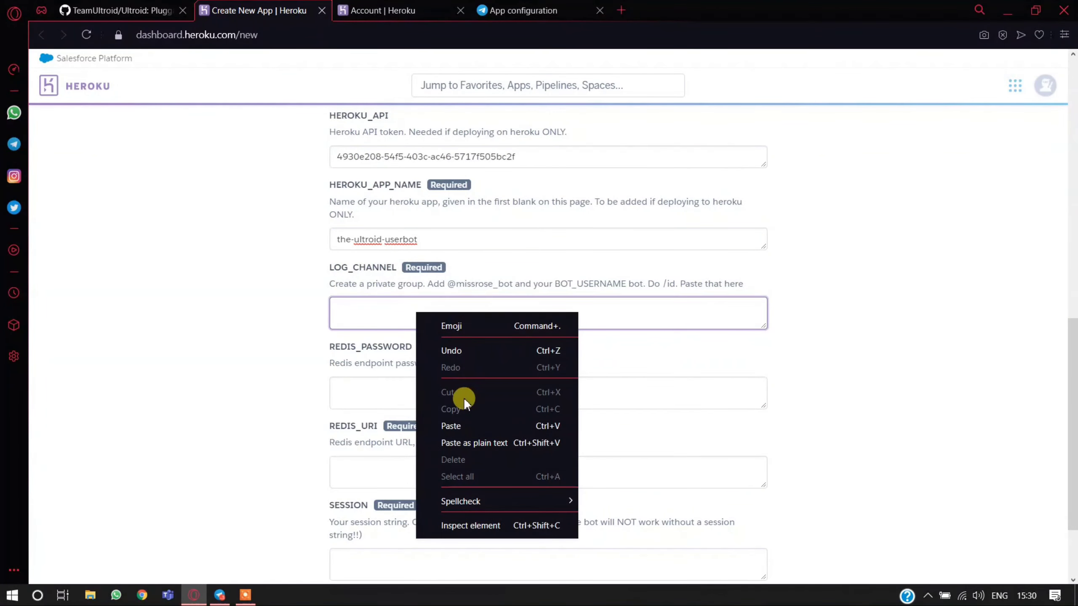
pyautogui.click(469, 434)
# - Open redislabs.com in a new browser tab to get the values for the Redis config vars
pyautogui.tripleClick(367, 334)
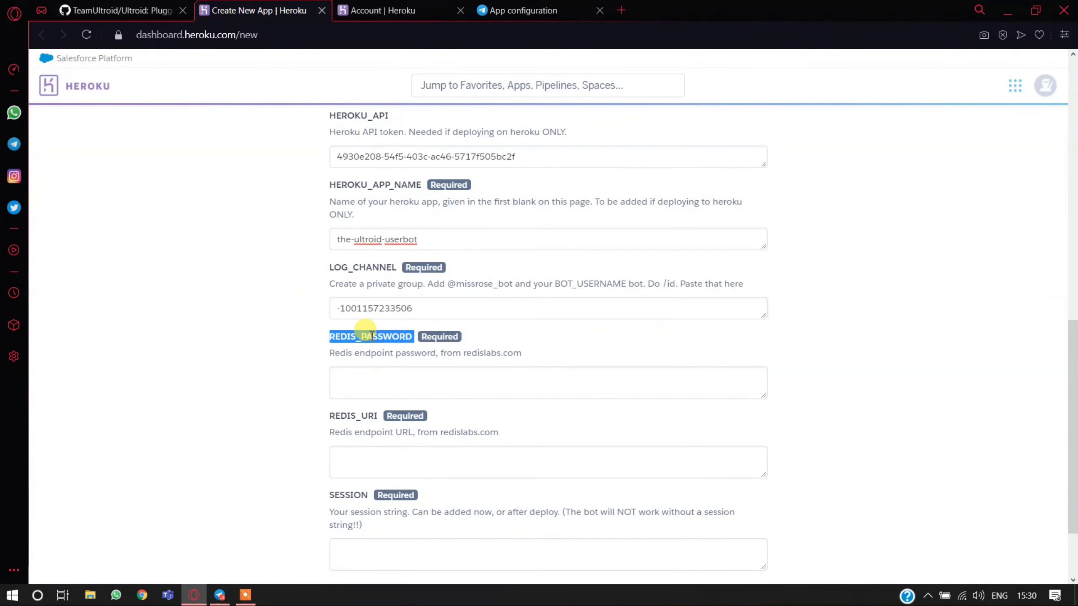
pyautogui.click(265, 330)
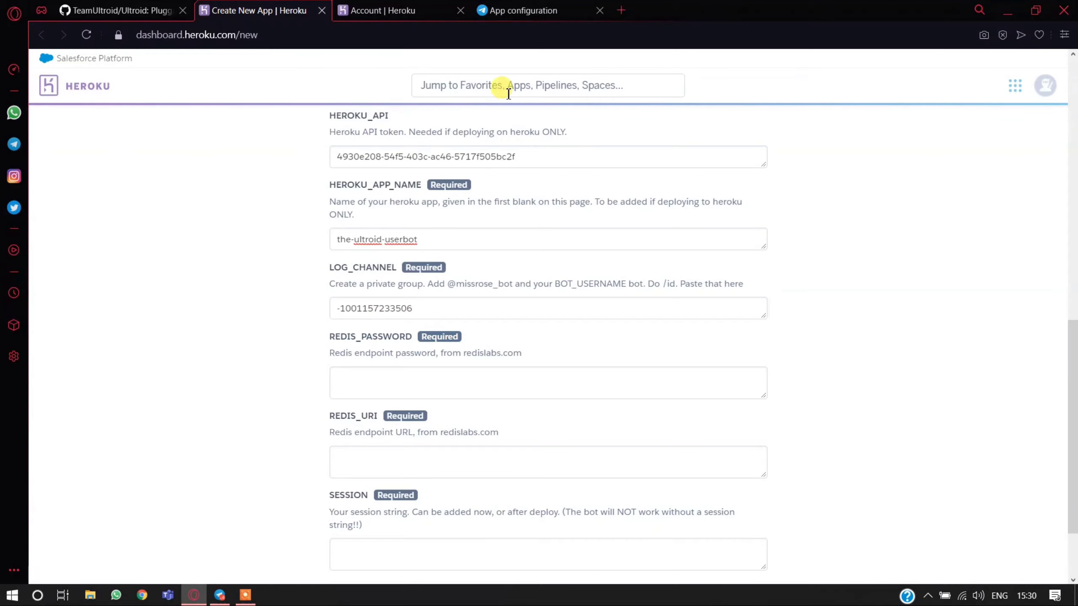
pyautogui.click(624, 11)
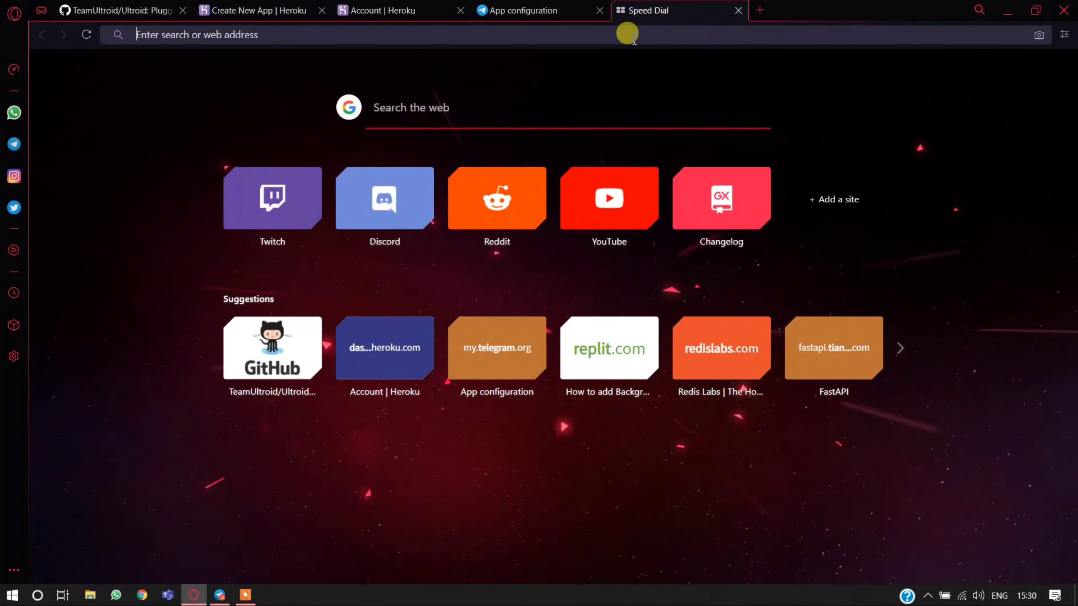
pyautogui.click(621, 30)
pyautogui.write('redislabs.com')
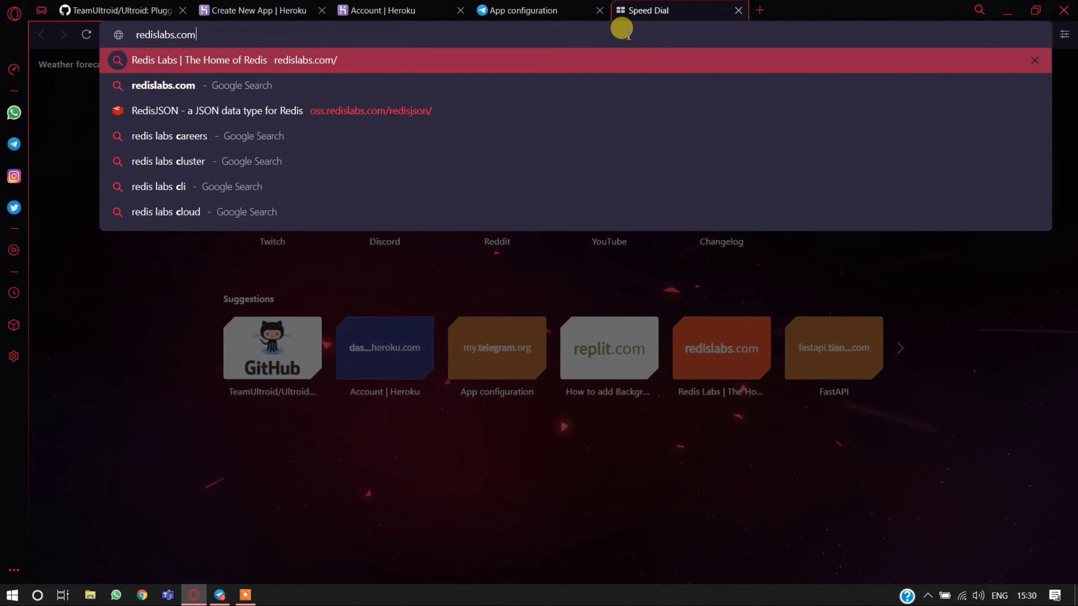
pyautogui.press('Return')
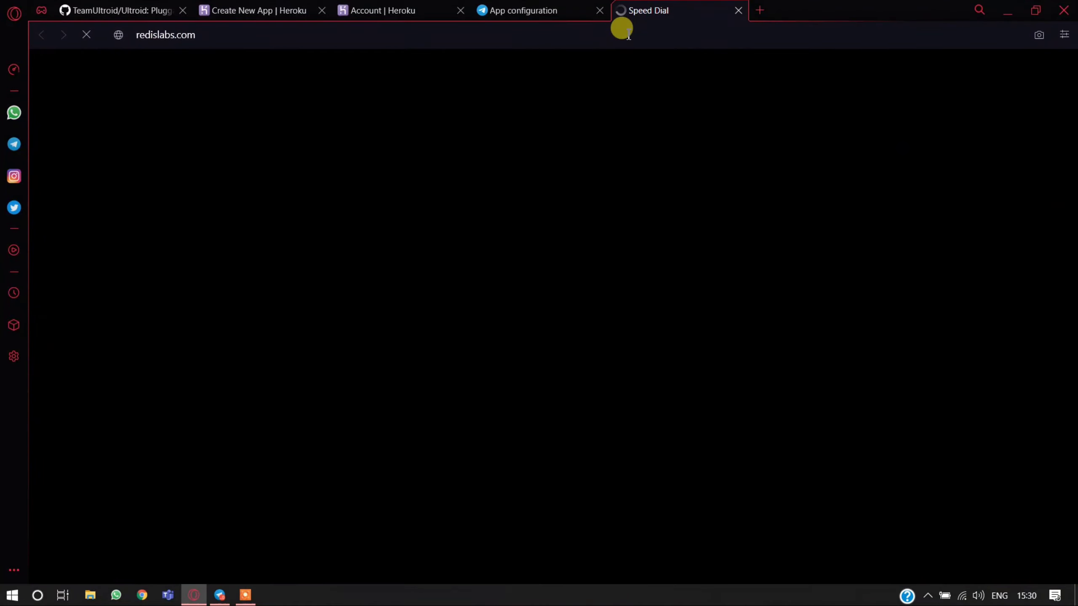
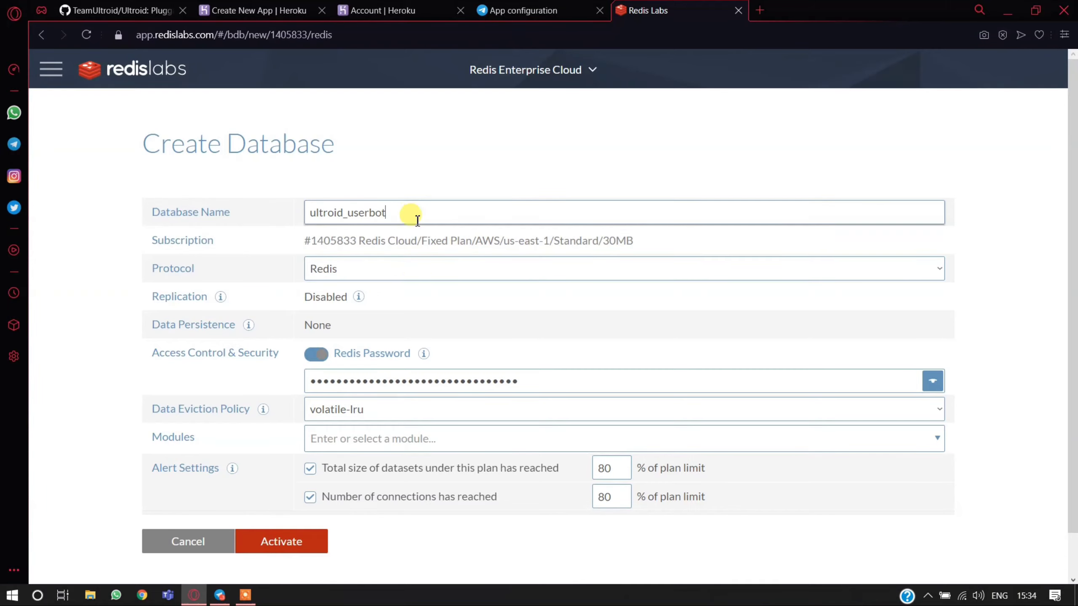
# - Change the new Redis database's name to ultroiduserbot and activate the database
pyautogui.click(259, 540)
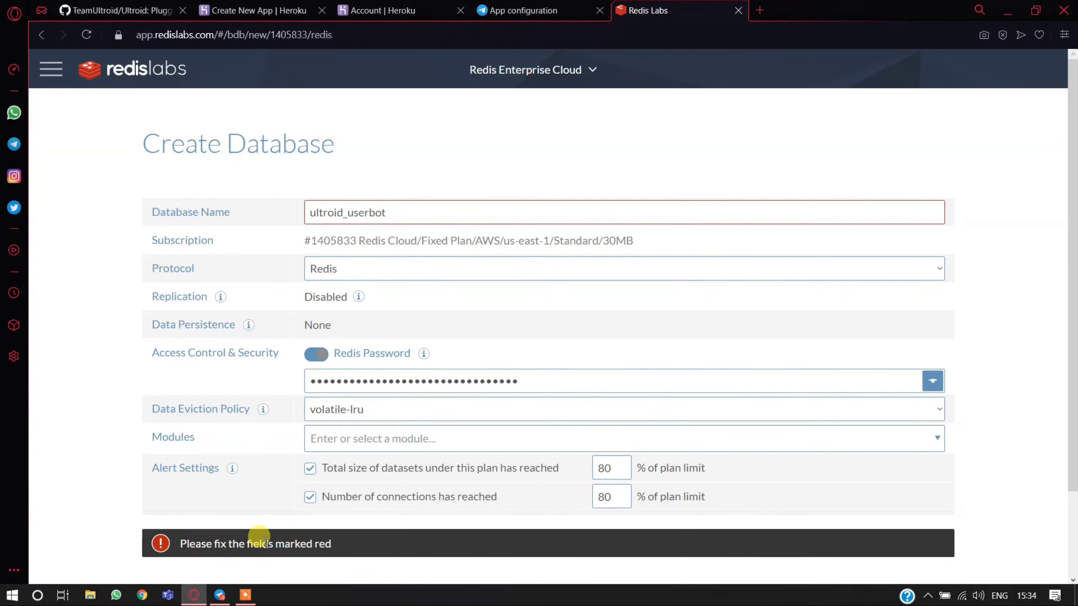
pyautogui.scroll(-2, 280, 484)
pyautogui.scroll(2, 327, 369)
pyautogui.moveTo(384, 211)
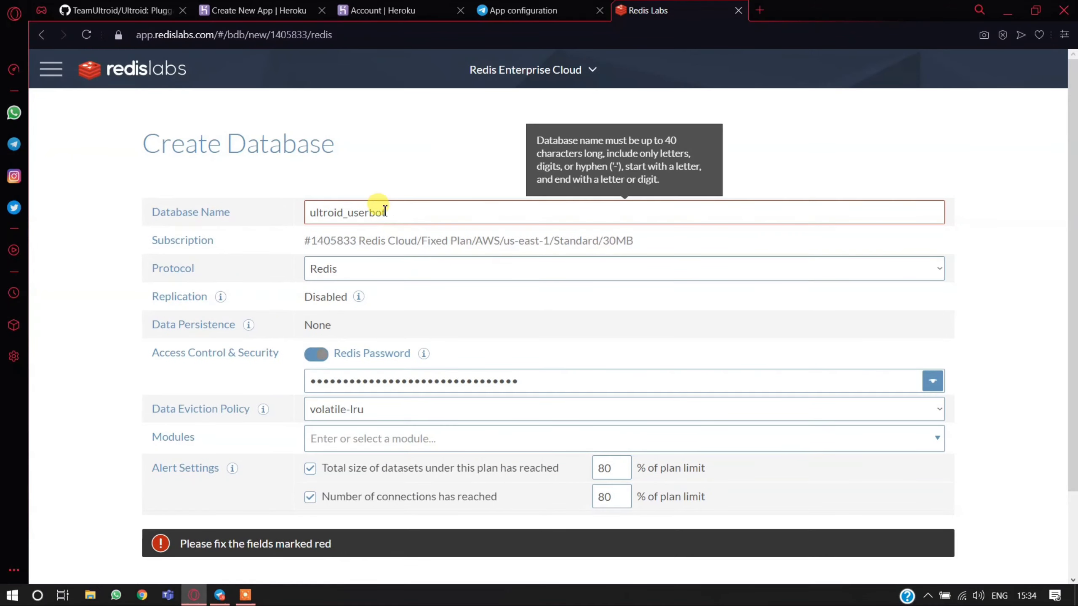
pyautogui.click(350, 216)
pyautogui.press('BackSpace')
pyautogui.scroll(-2, 351, 212)
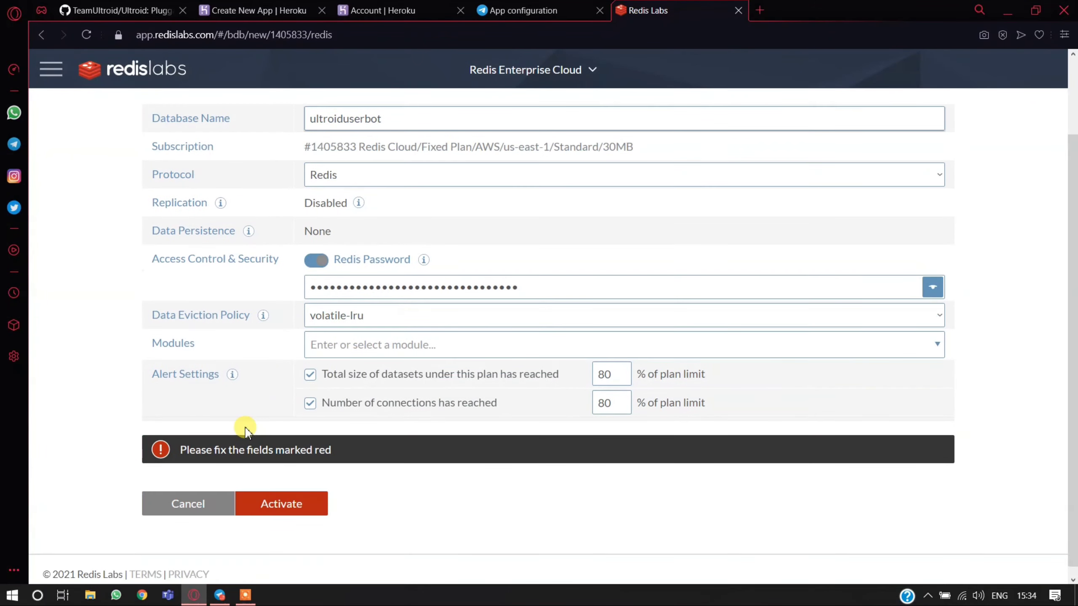
pyautogui.click(276, 502)
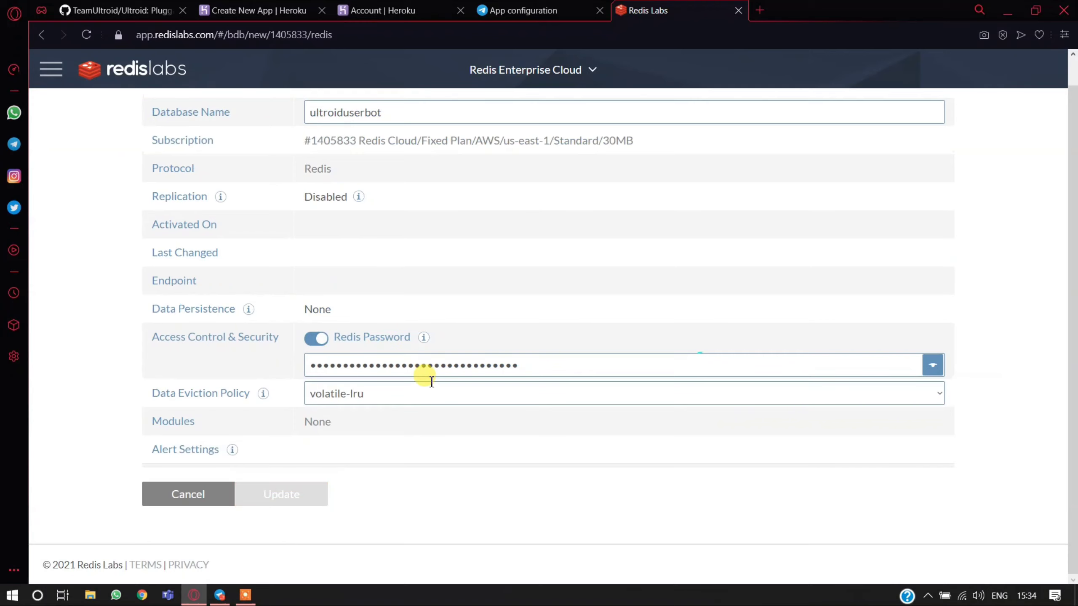
# - Reveal the Redis password in the ultroiduserbot database's configuration and copy it
pyautogui.scroll(-2, 428, 353)
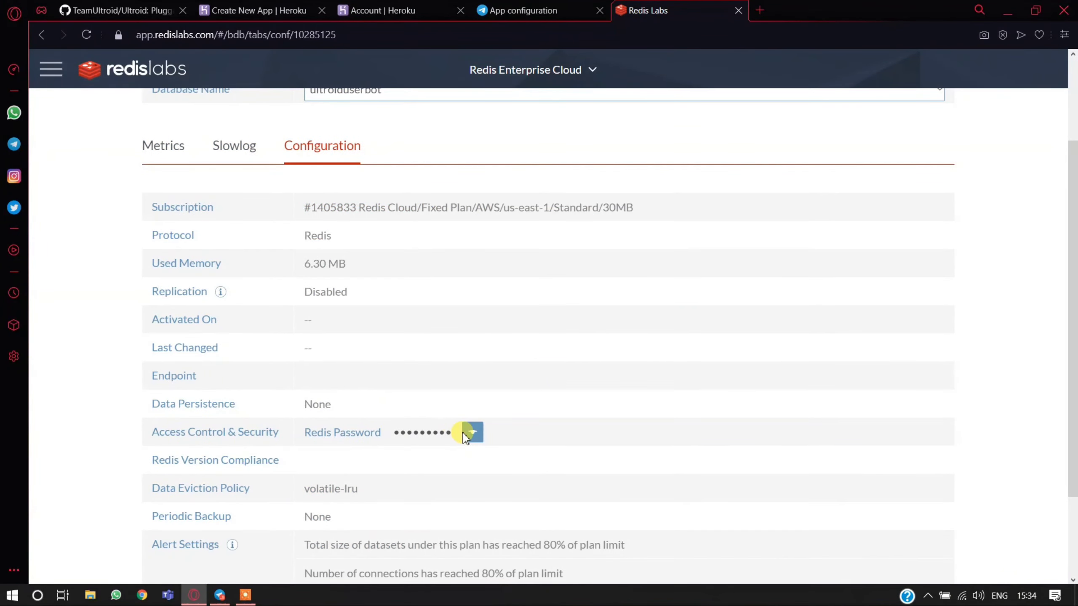
pyautogui.click(472, 432)
pyautogui.doubleClick(452, 433)
pyautogui.rightClick(453, 433)
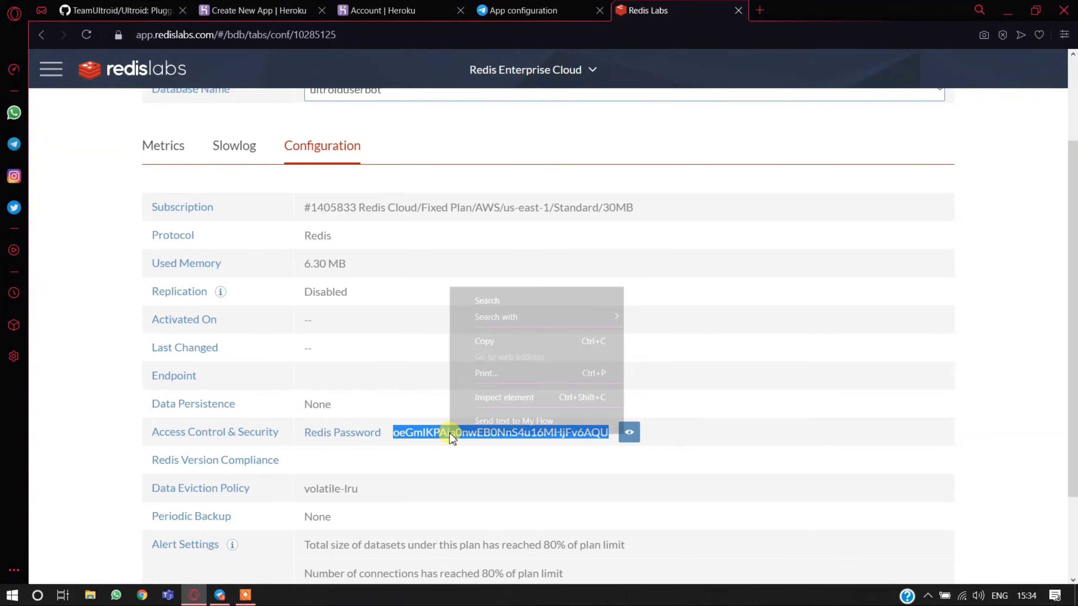
pyautogui.click(491, 342)
# - Close the Heroku account page and paste the Redis password into the REDIS_PASSWORD config var of the new app
pyautogui.click(418, 12)
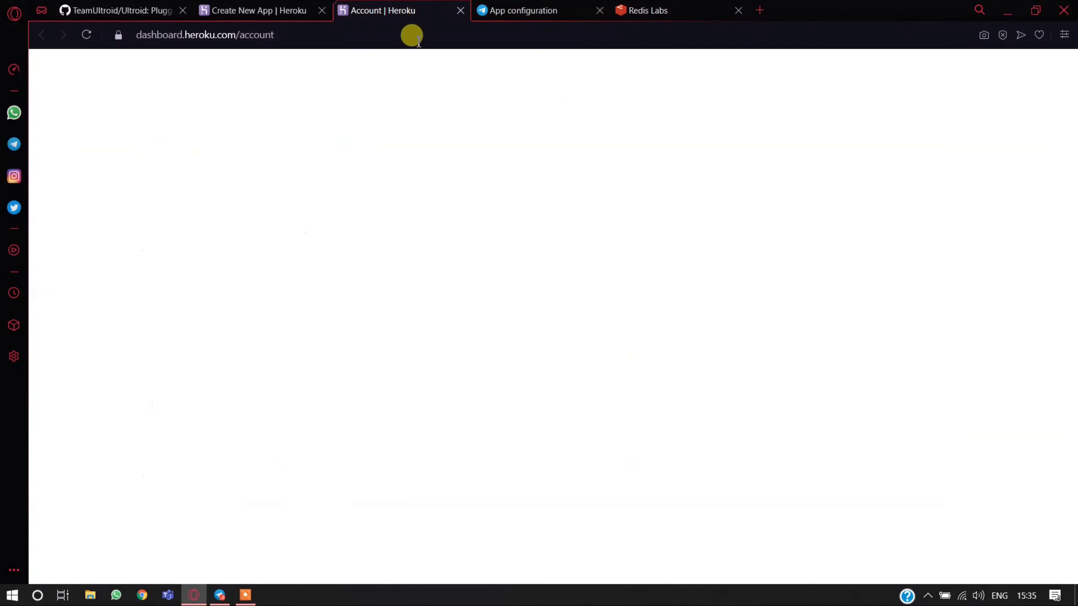
pyautogui.middleClick(377, 12)
pyautogui.click(284, 11)
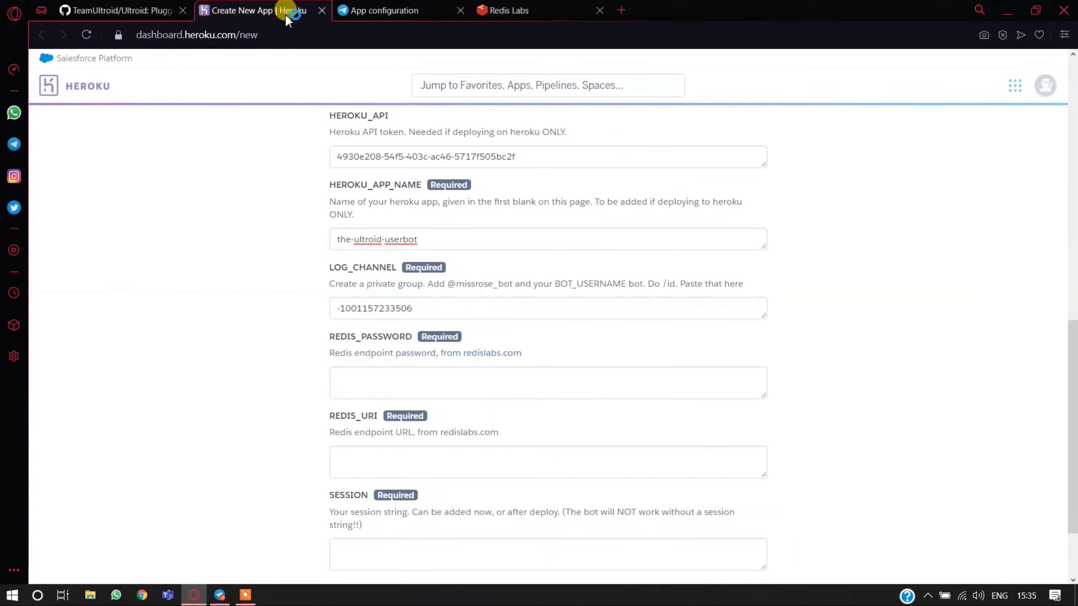
pyautogui.click(401, 373)
pyautogui.rightClick(402, 372)
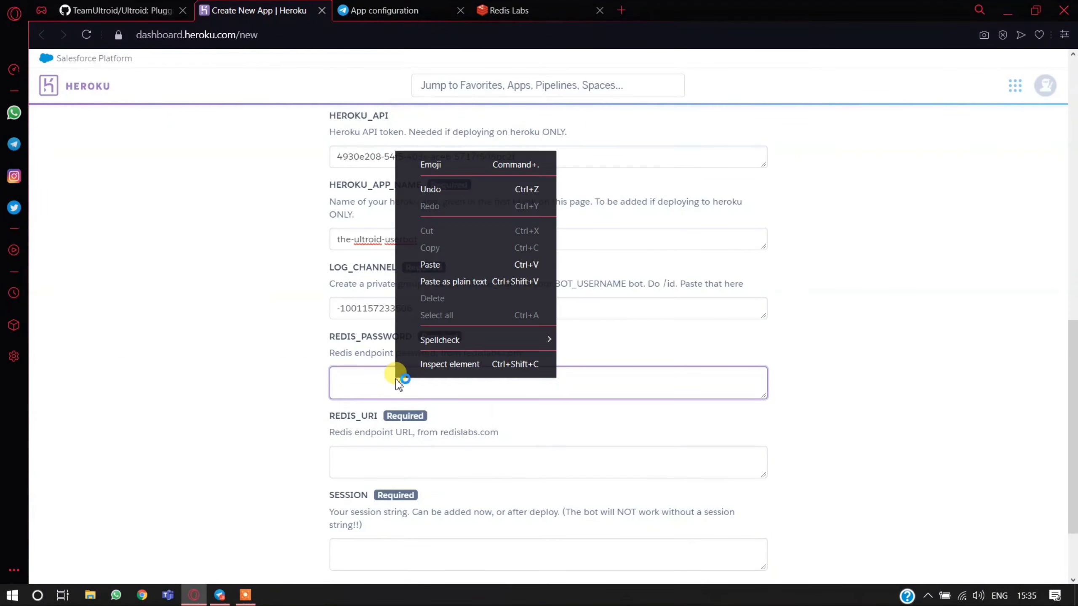
pyautogui.click(433, 264)
# - Reload the Redis Labs database configuration page and copy the full endpoint address including its port
pyautogui.click(484, 12)
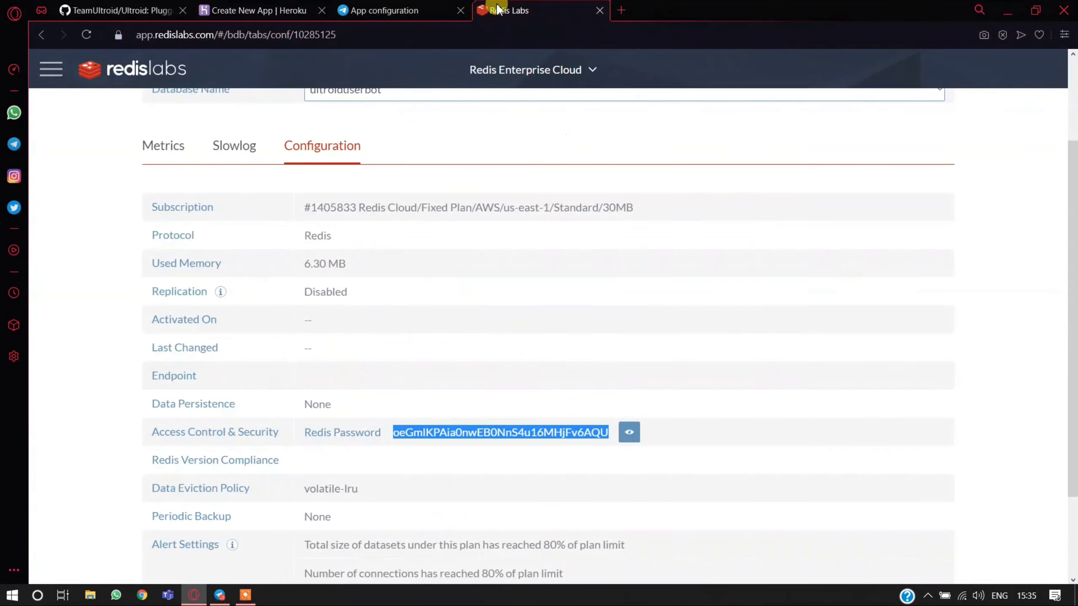
pyautogui.click(86, 34)
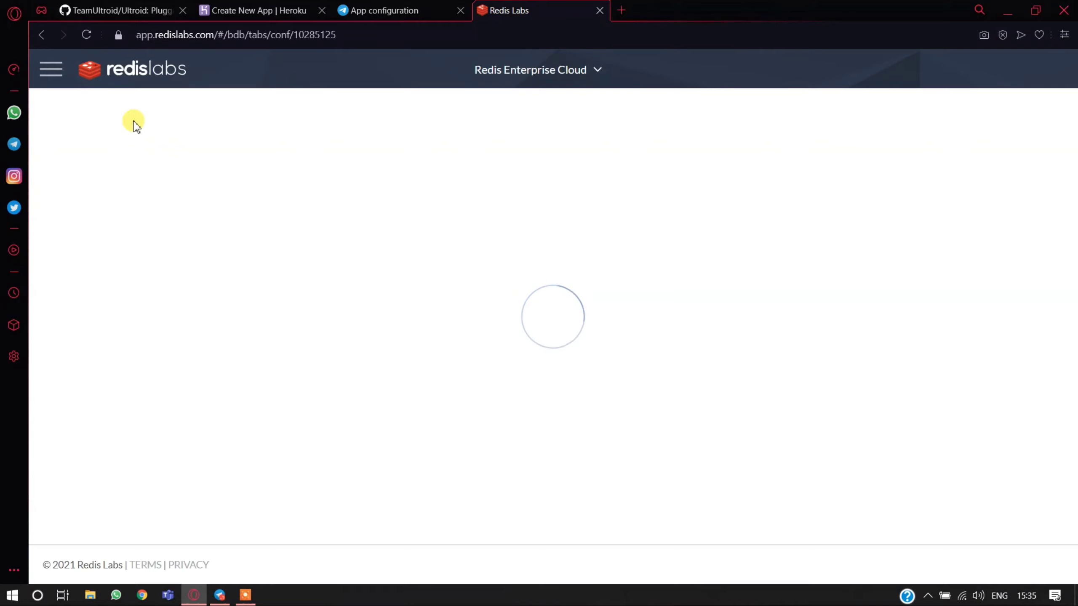
pyautogui.scroll(-2, 335, 358)
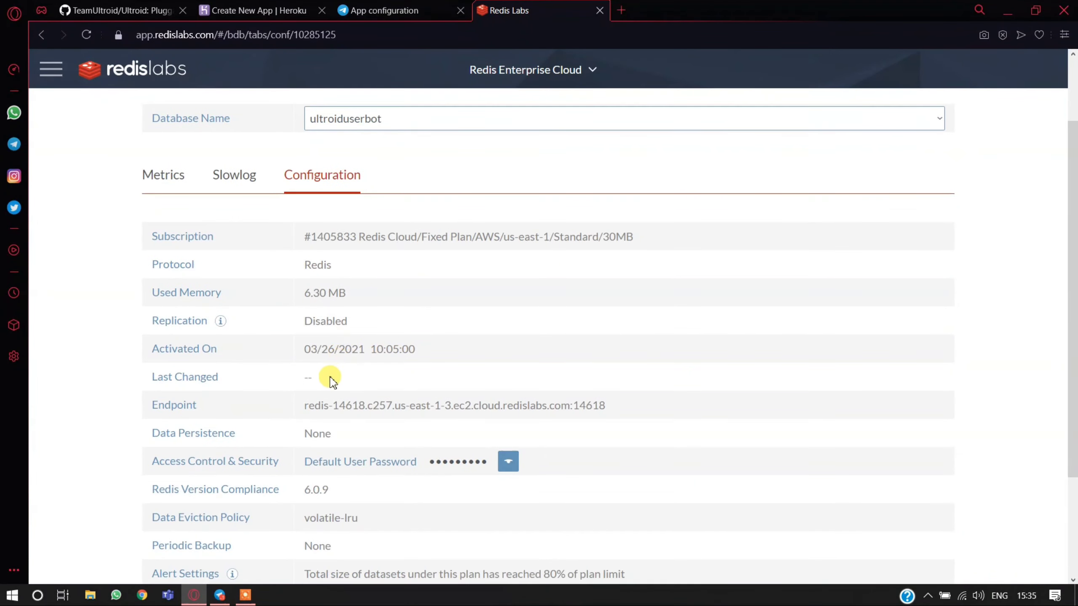
pyautogui.moveTo(304, 404)
pyautogui.mouseDown()
pyautogui.moveTo(493, 399)
pyautogui.moveTo(302, 401)
pyautogui.moveTo(311, 406)
pyautogui.mouseUp()
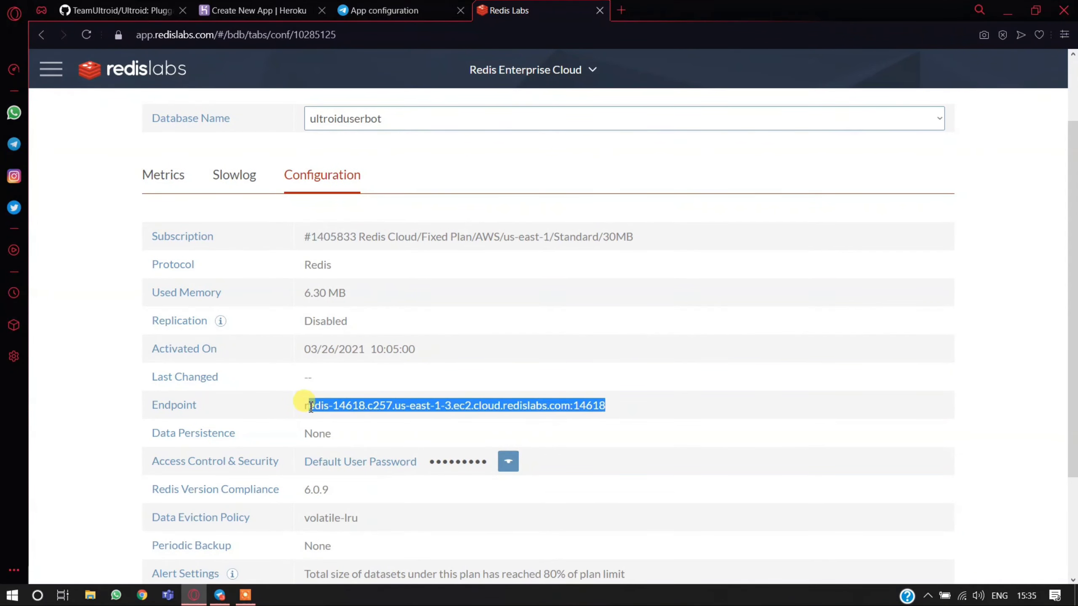
pyautogui.moveTo(152, 405); pyautogui.dragTo(181, 405)
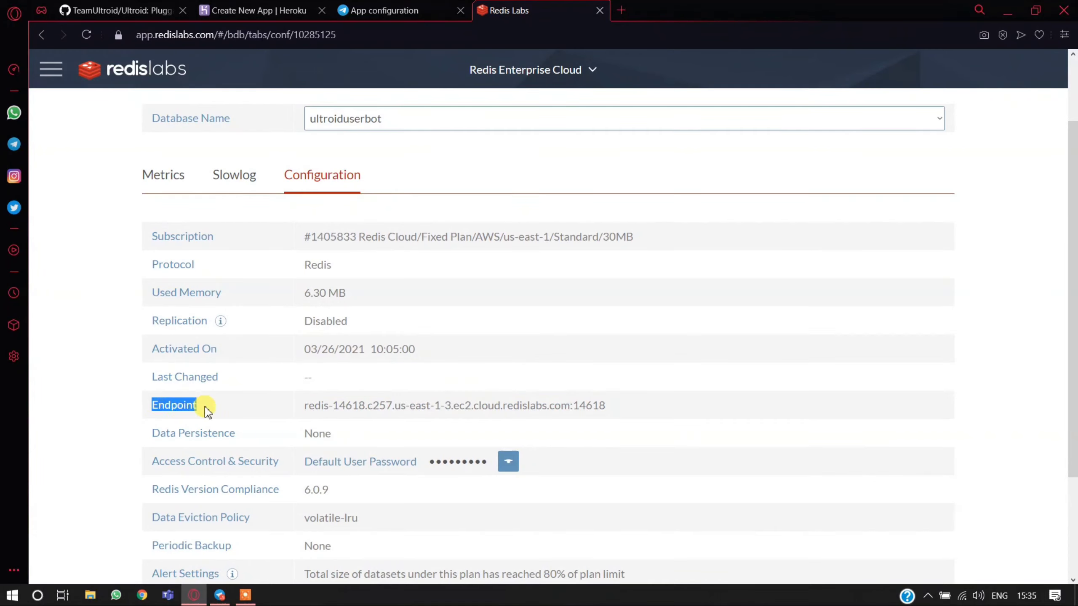
pyautogui.moveTo(299, 406); pyautogui.dragTo(610, 411)
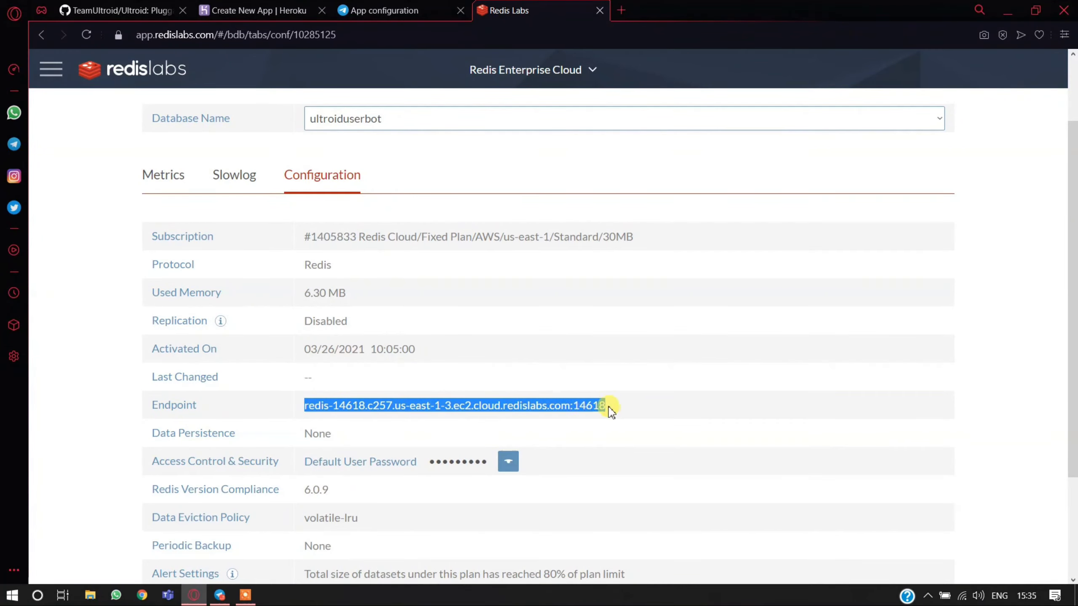
pyautogui.rightClick(594, 408)
pyautogui.click(621, 454)
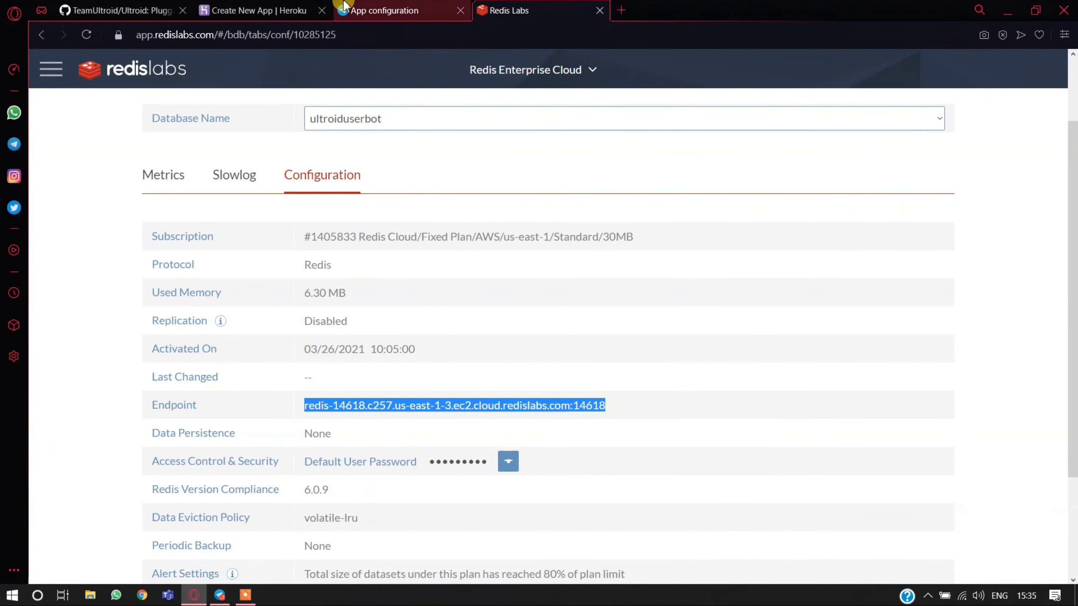
# - Paste the Redis endpoint into the REDIS_URI config var on the Heroku new app page
pyautogui.click(345, 7)
pyautogui.click(292, 10)
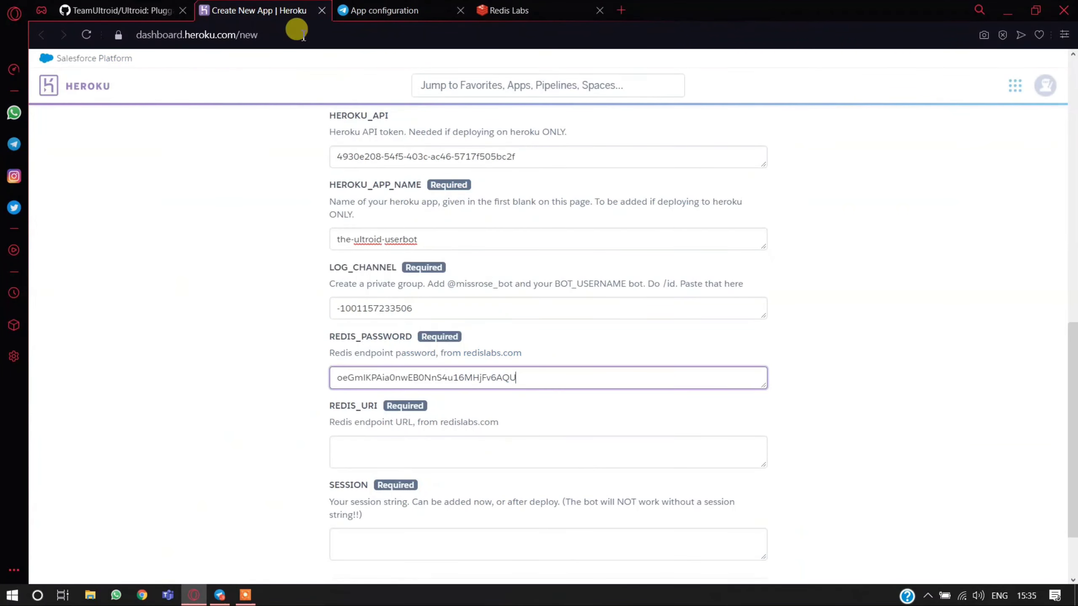
pyautogui.click(407, 444)
pyautogui.rightClick(405, 445)
pyautogui.click(450, 350)
pyautogui.scroll(-2, 434, 362)
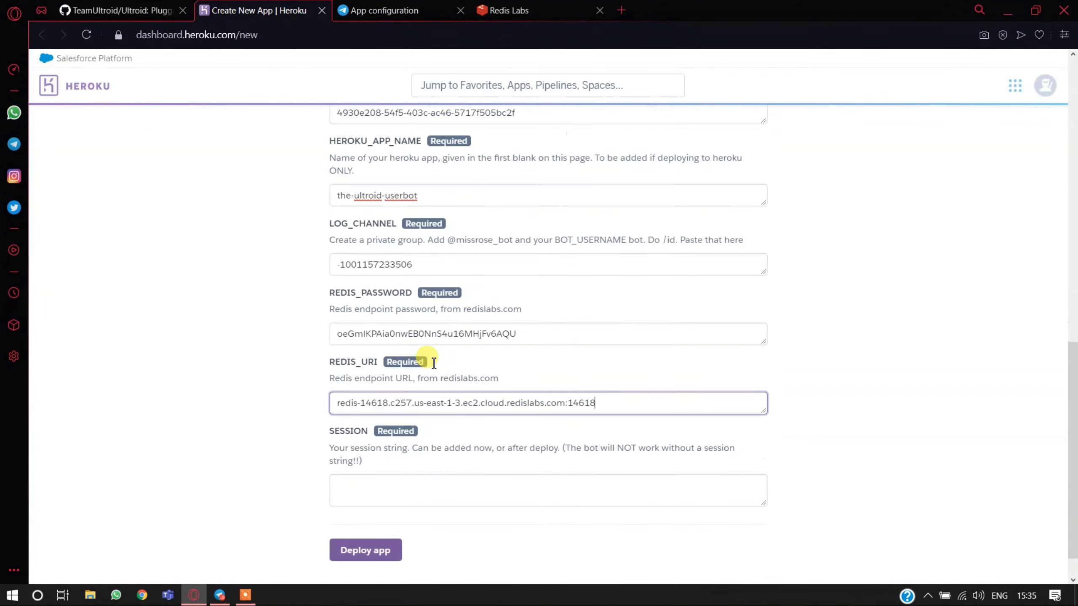
pyautogui.doubleClick(338, 395)
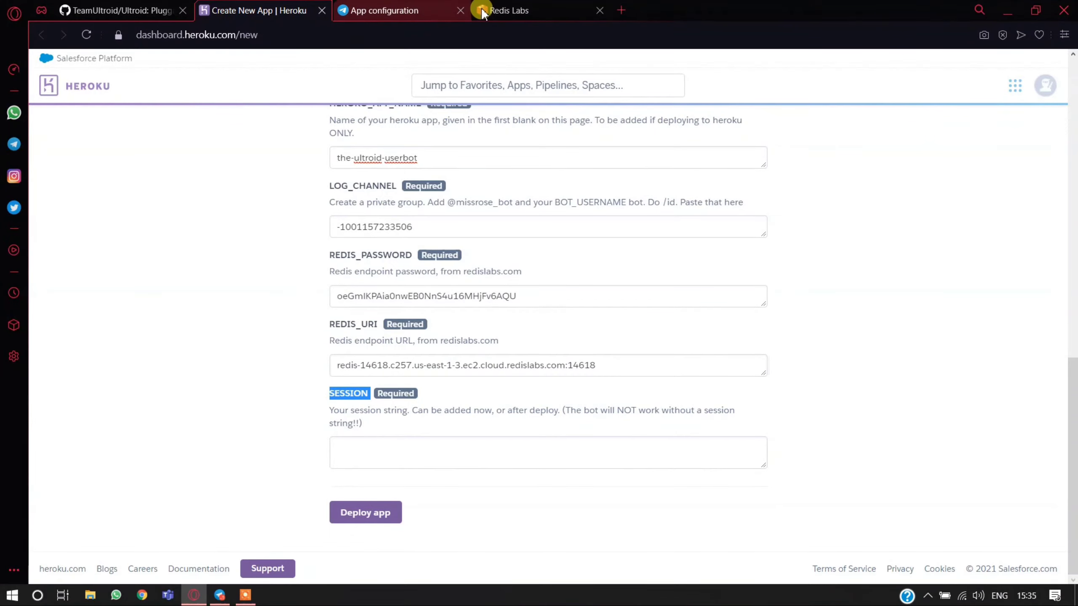
pyautogui.click(622, 10)
pyautogui.write('repl.')
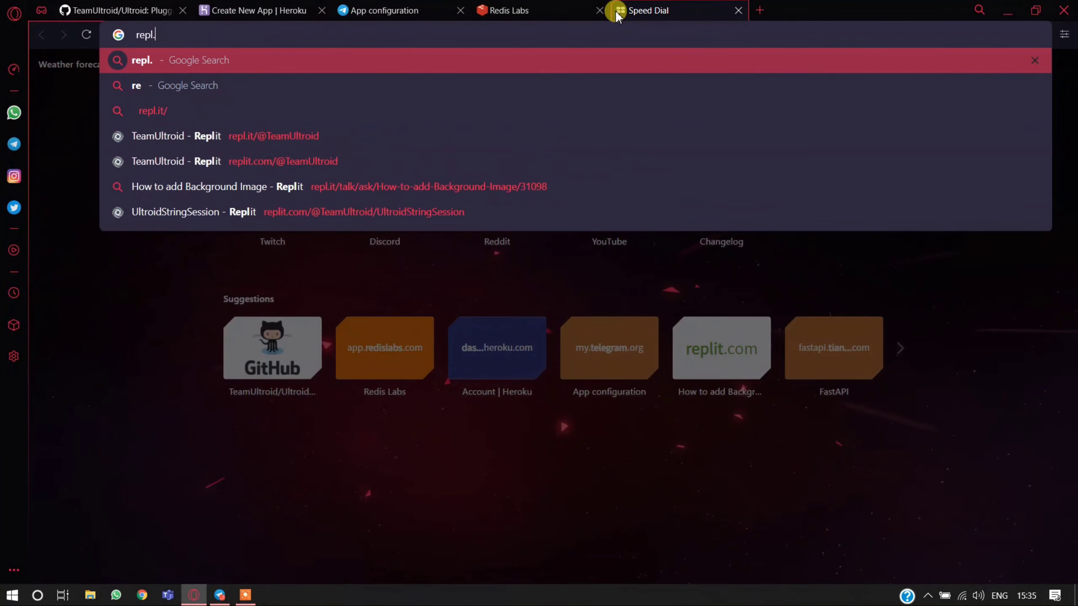
pyautogui.press('BackSpace')
pyautogui.press('BackSpace')
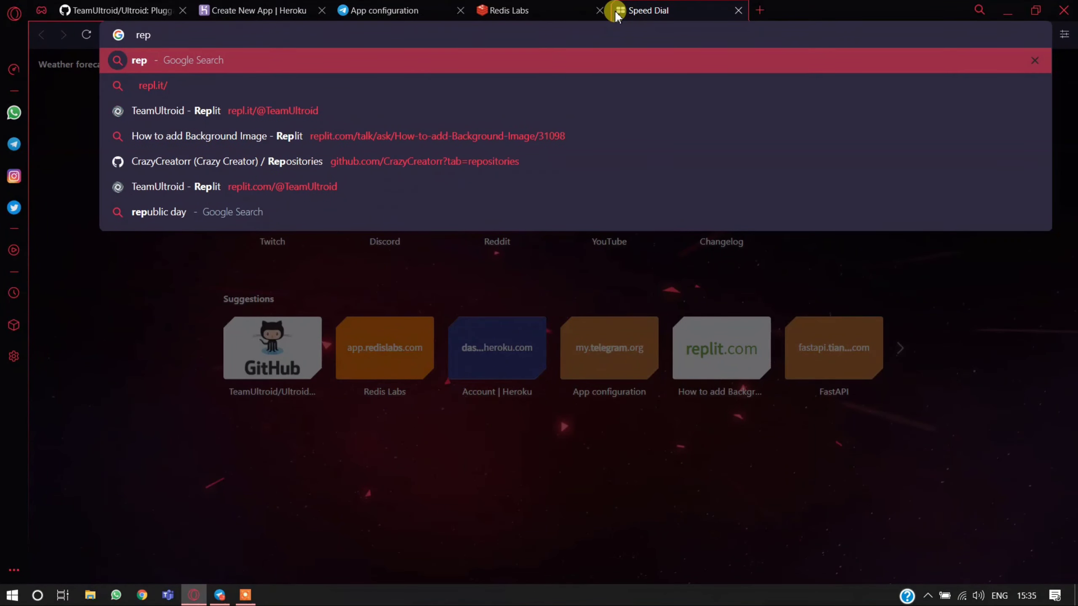
pyautogui.write('l.it/@')
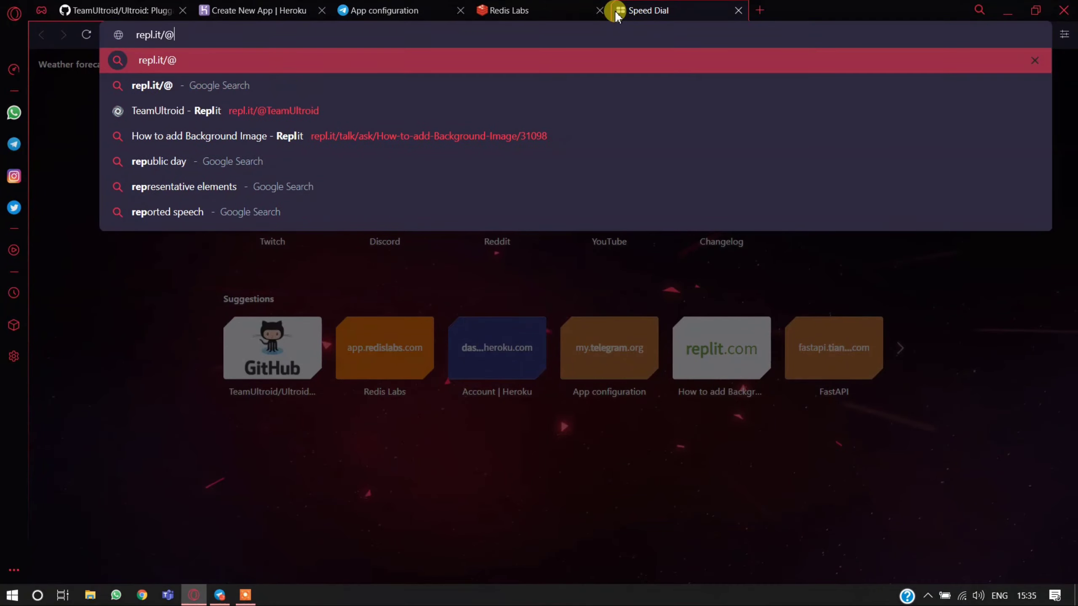
pyautogui.write('TeamUltroid')
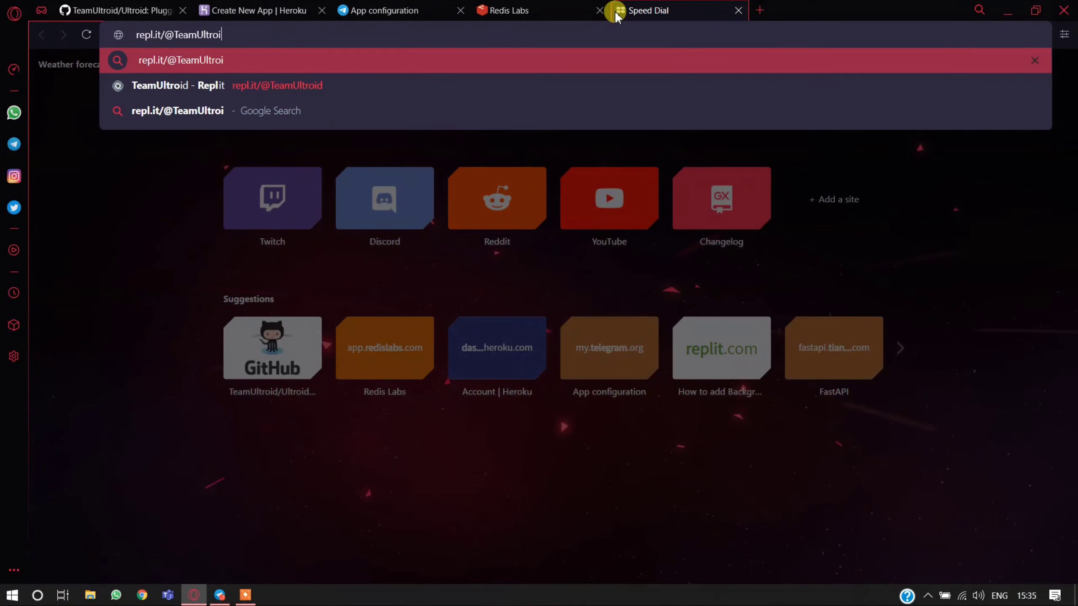
pyautogui.press('Return')
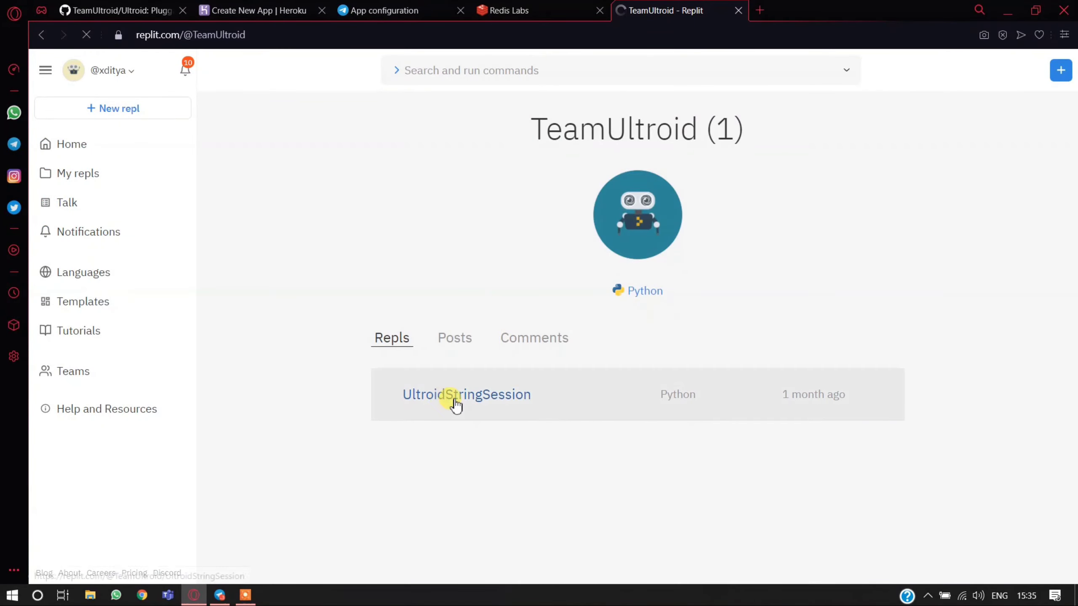
pyautogui.click(498, 404)
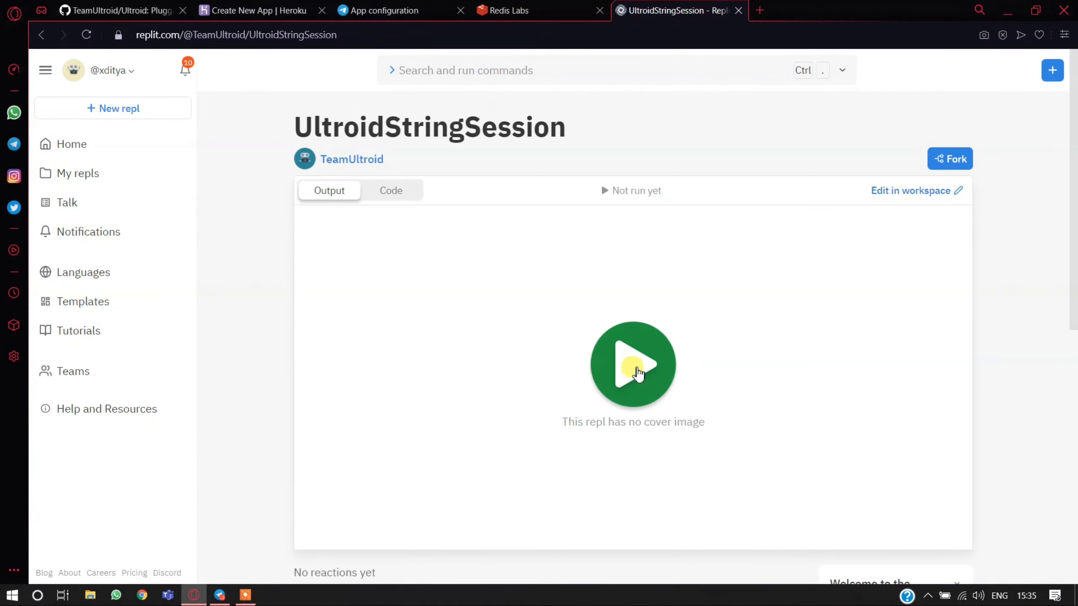
pyautogui.click(631, 363)
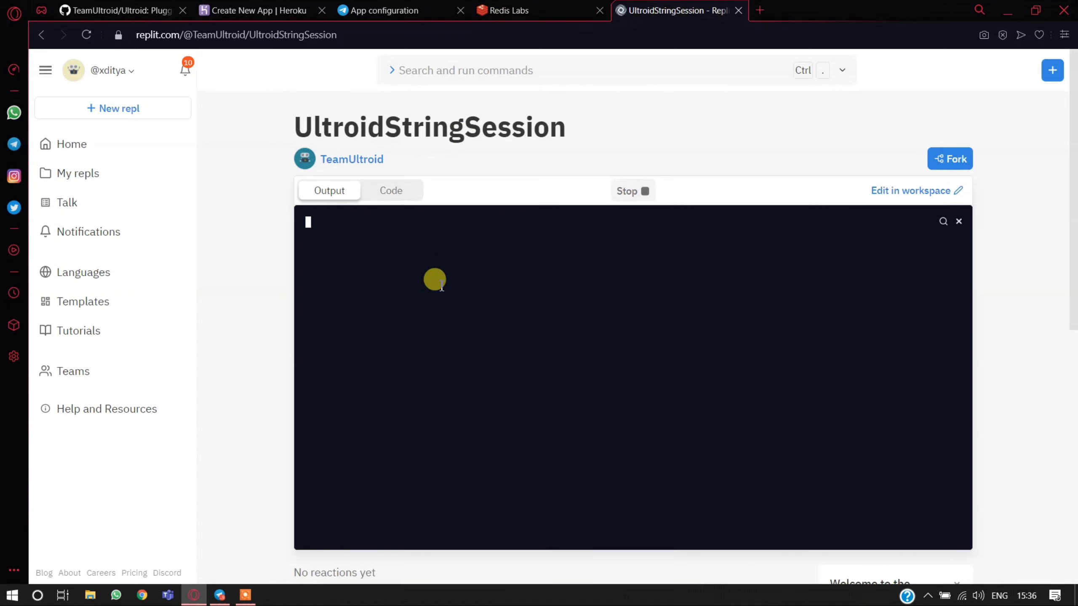
# - Copy the App api_id from the Telegram app configuration page and submit it at the repl's API_ID prompt
pyautogui.click(444, 5)
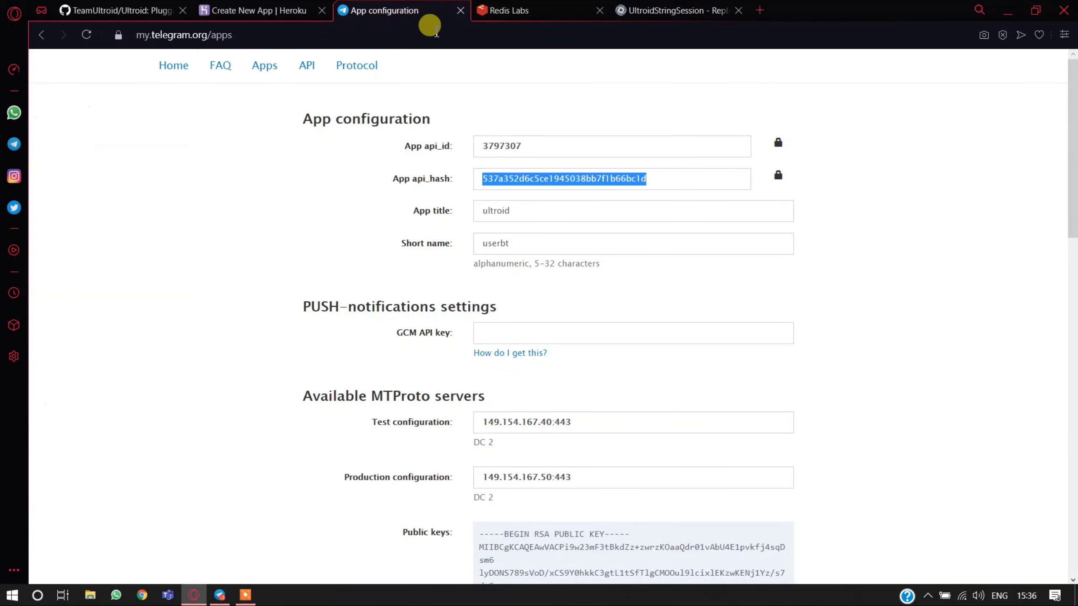
pyautogui.click(526, 148)
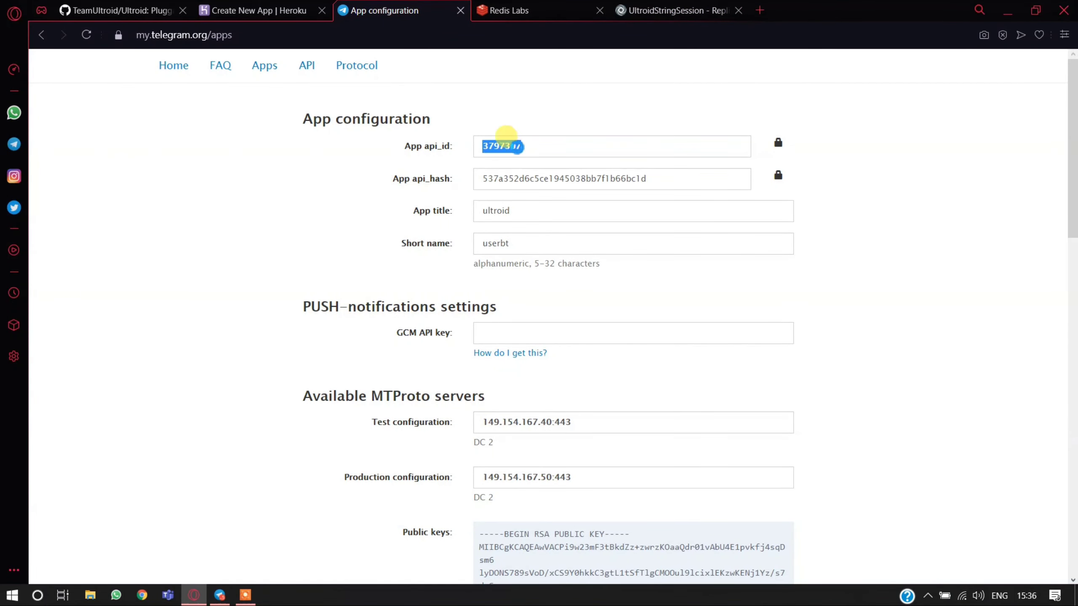
pyautogui.rightClick(513, 146)
pyautogui.click(549, 199)
pyautogui.click(662, 10)
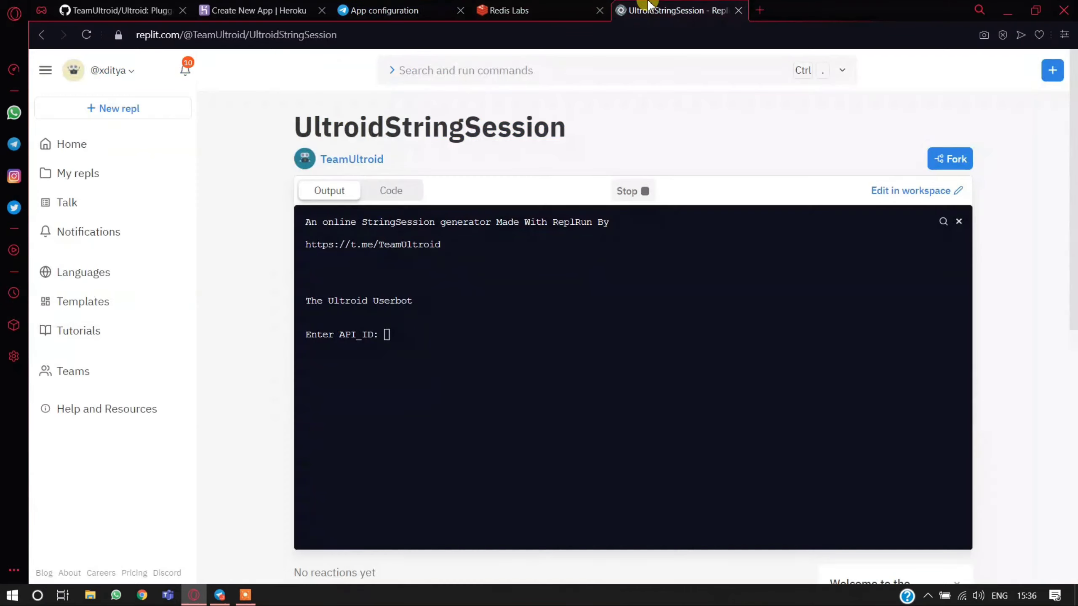
pyautogui.rightClick(503, 353)
pyautogui.click(550, 478)
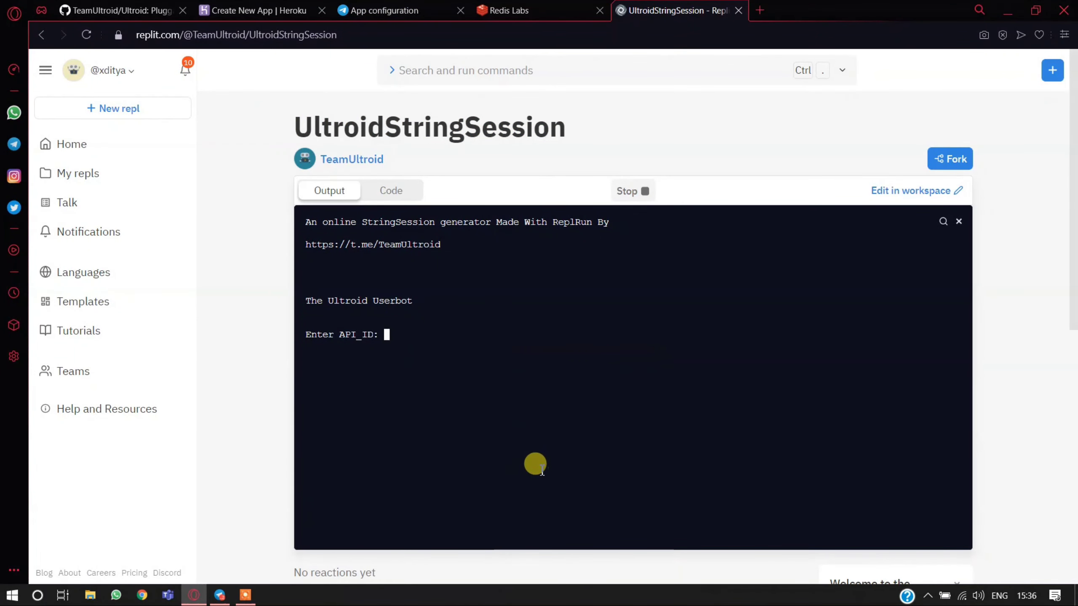
pyautogui.press('Return')
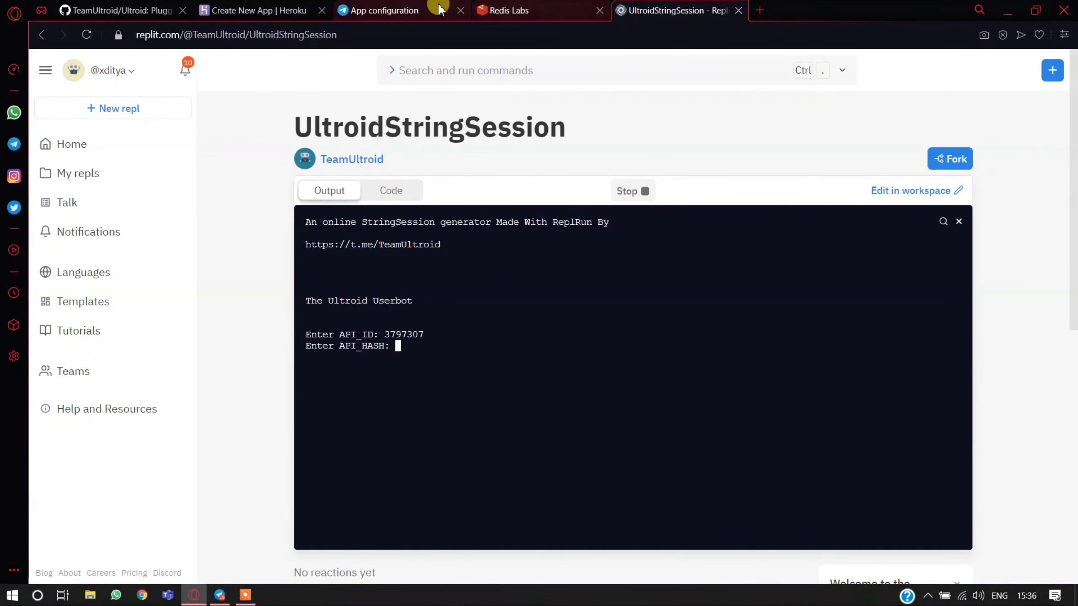
# - Copy the App api_hash from the Telegram app configuration page and submit it at the repl's API_HASH prompt
pyautogui.click(409, 10)
pyautogui.doubleClick(549, 178)
pyautogui.rightClick(550, 178)
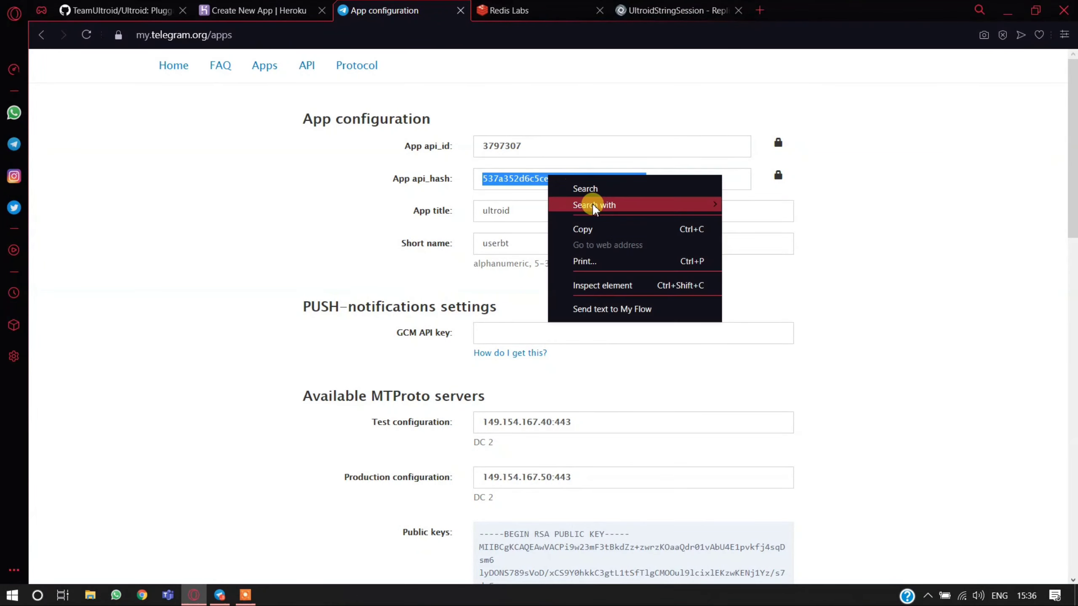
pyautogui.click(592, 229)
pyautogui.click(675, 10)
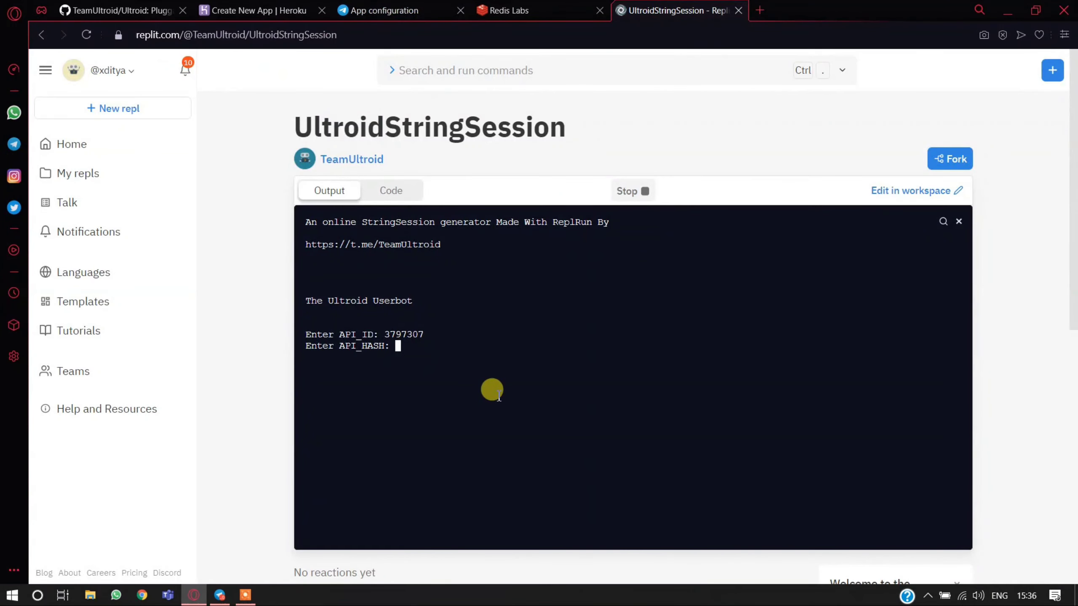
pyautogui.rightClick(493, 390)
pyautogui.click(535, 355)
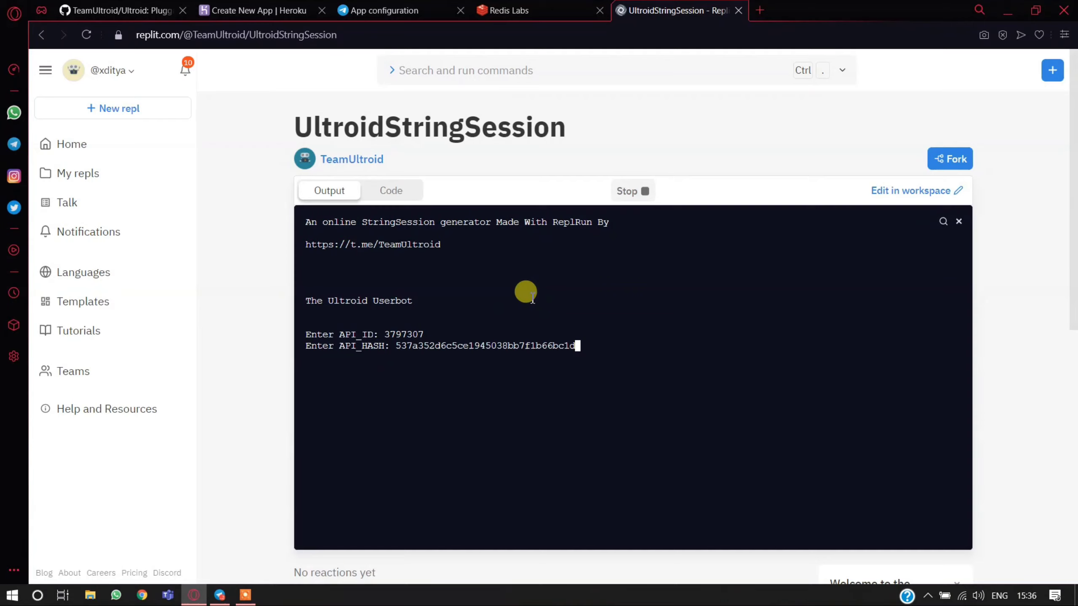
pyautogui.press('Return')
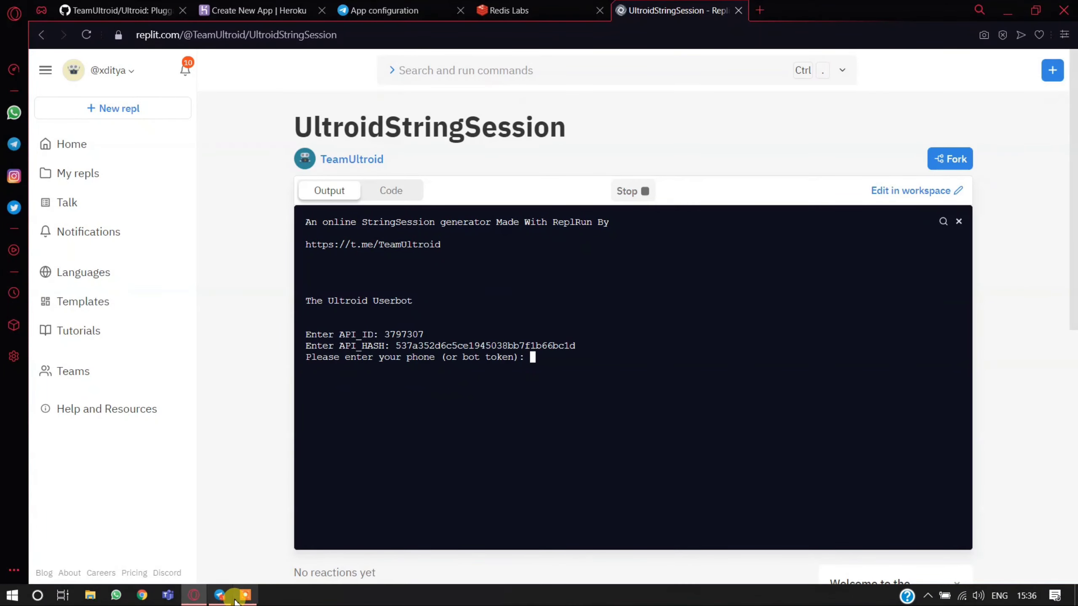
# - Copy the account's phone number from the Telegram profile settings and submit it at the repl's phone prompt
pyautogui.click(220, 595)
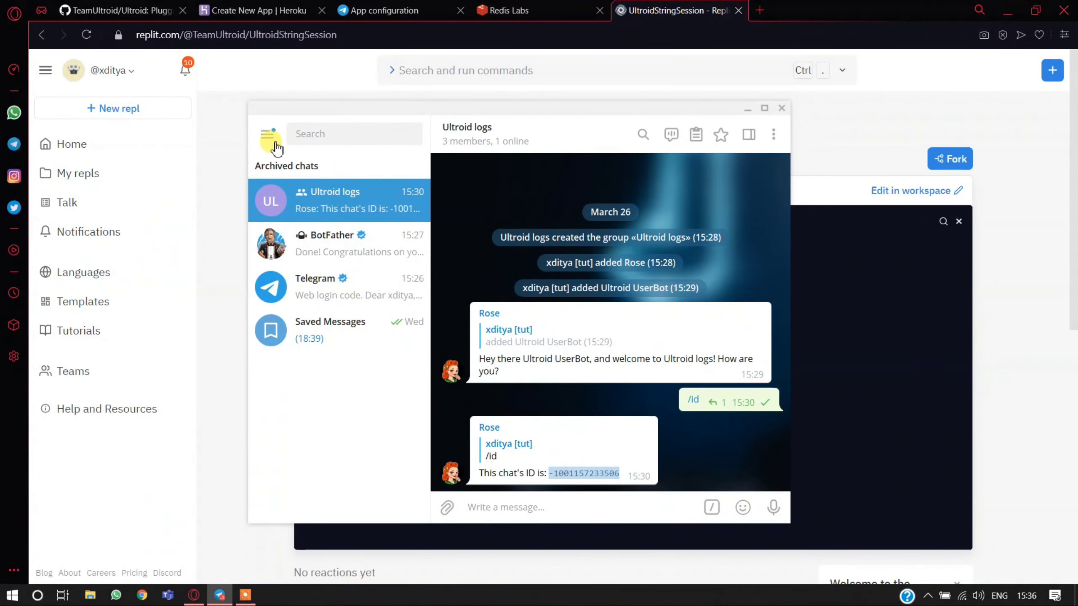
pyautogui.click(277, 149)
pyautogui.click(348, 384)
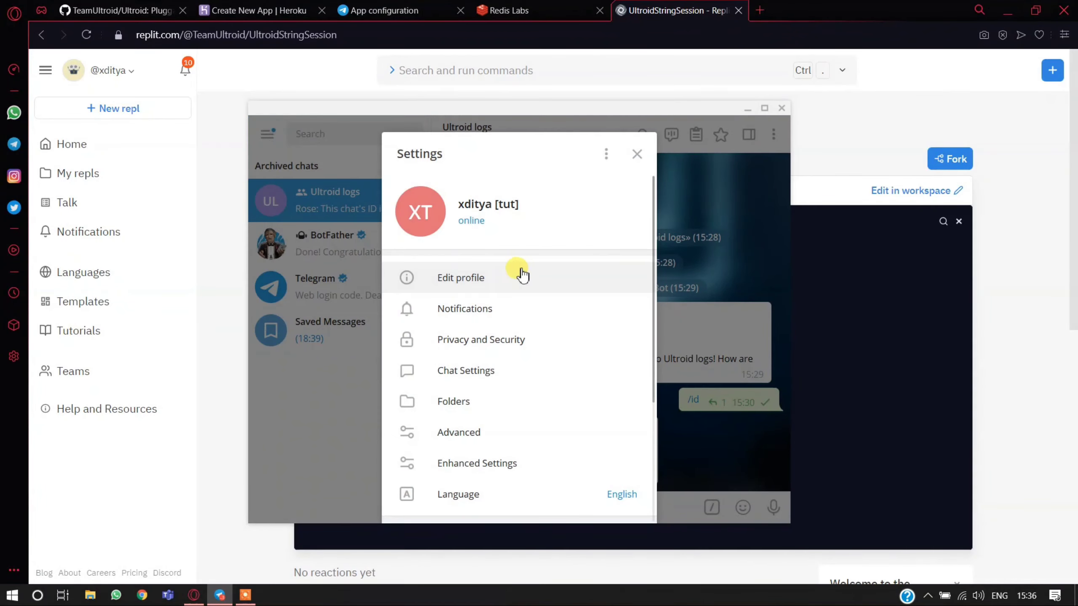
pyautogui.click(513, 287)
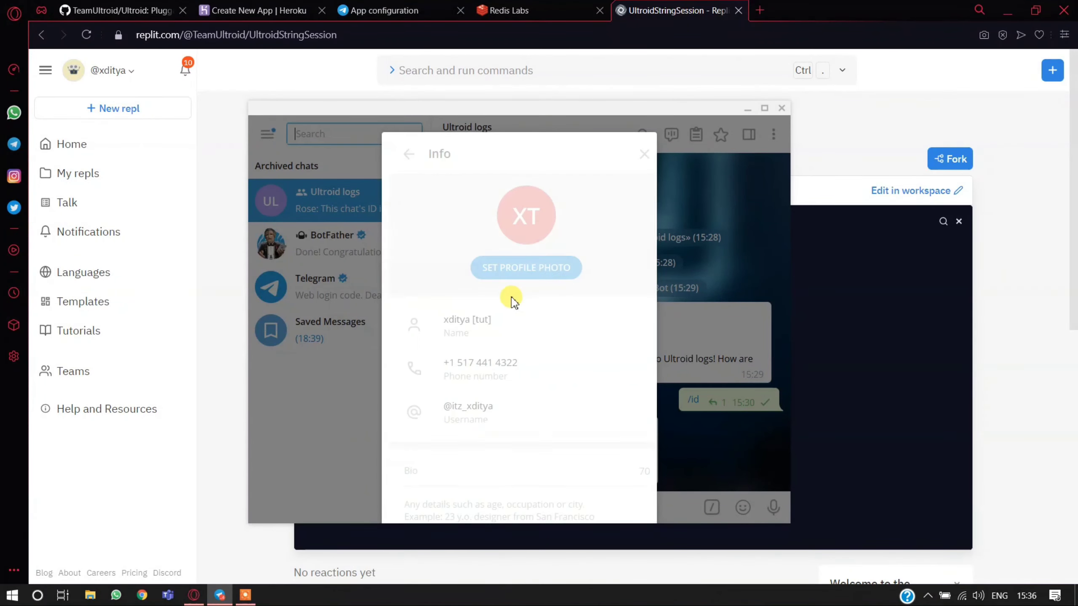
pyautogui.rightClick(502, 363)
pyautogui.click(559, 378)
pyautogui.click(811, 359)
pyautogui.rightClick(818, 362)
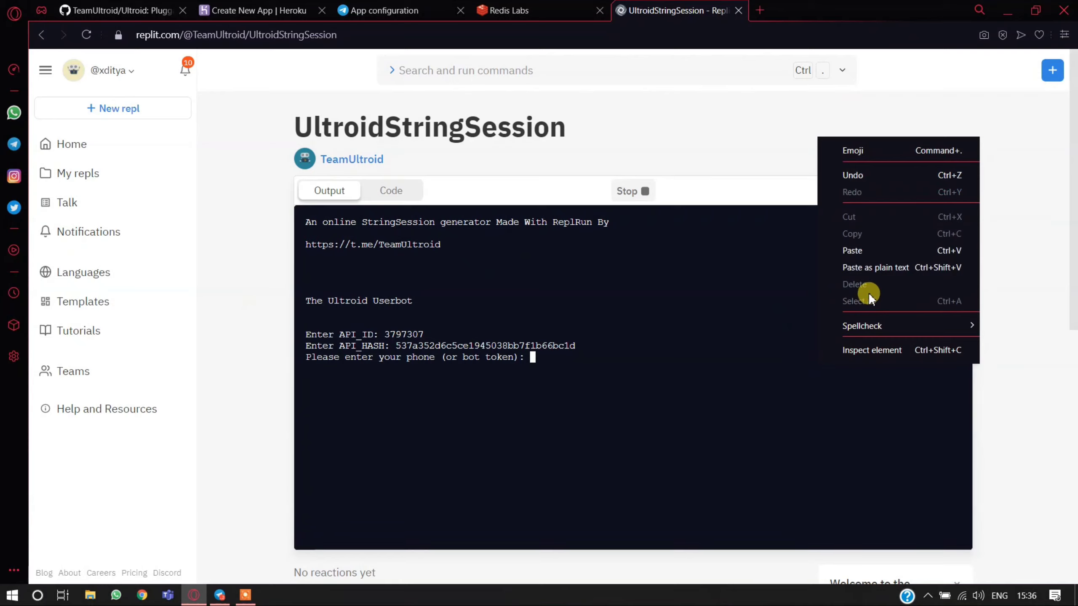
pyautogui.click(867, 268)
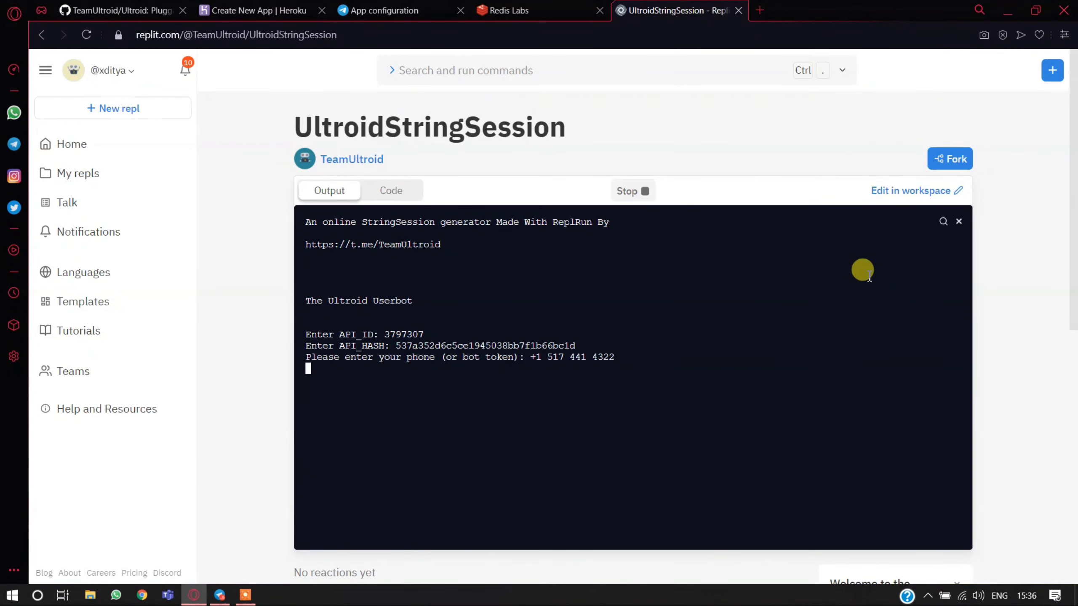
# - Copy the login code from the Telegram service chat, submit it at the repl's code prompt, and submit the account password
pyautogui.click(219, 594)
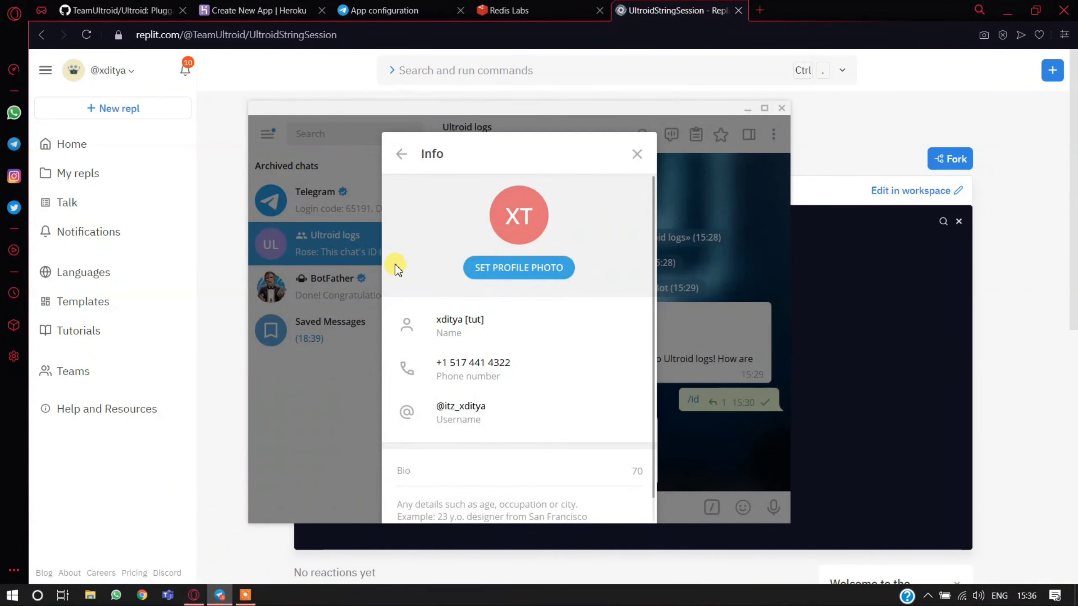
pyautogui.click(335, 199)
pyautogui.click(335, 200)
pyautogui.doubleClick(513, 387)
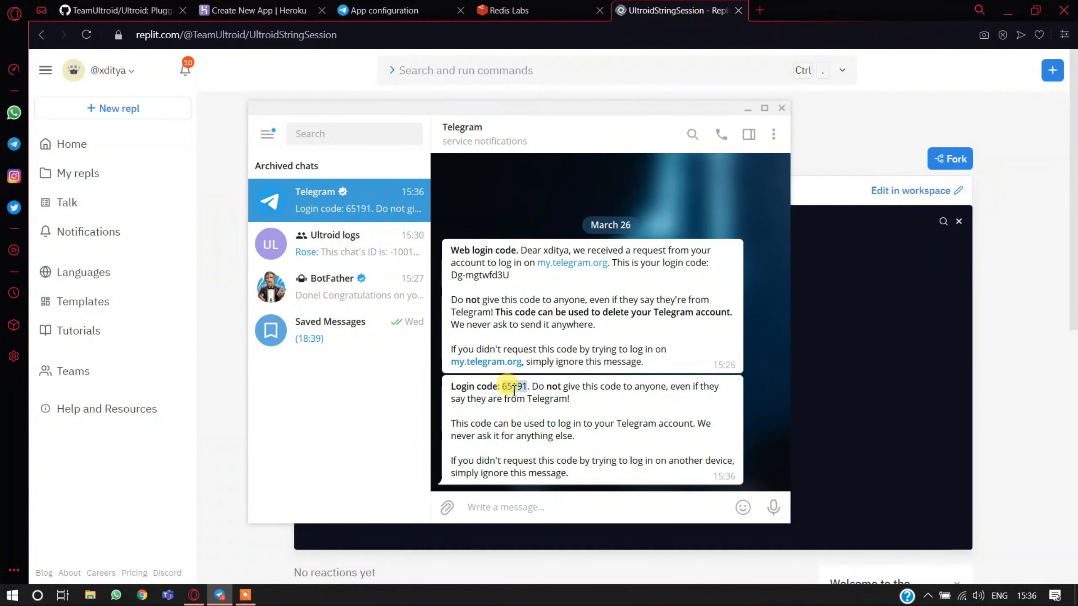
pyautogui.rightClick(514, 390)
pyautogui.click(545, 186)
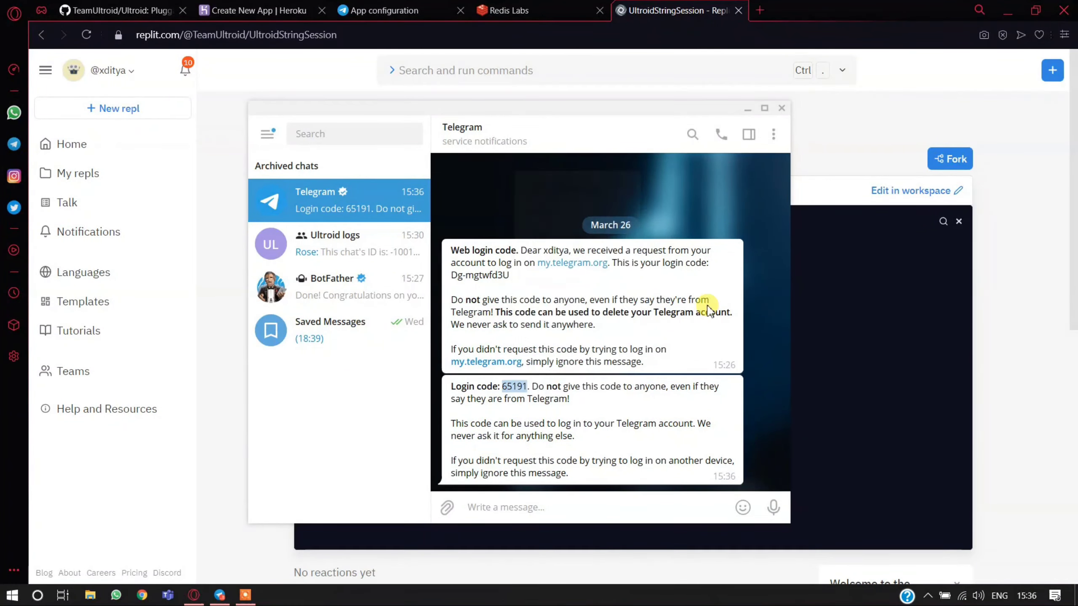
pyautogui.click(829, 367)
pyautogui.rightClick(830, 367)
pyautogui.click(866, 275)
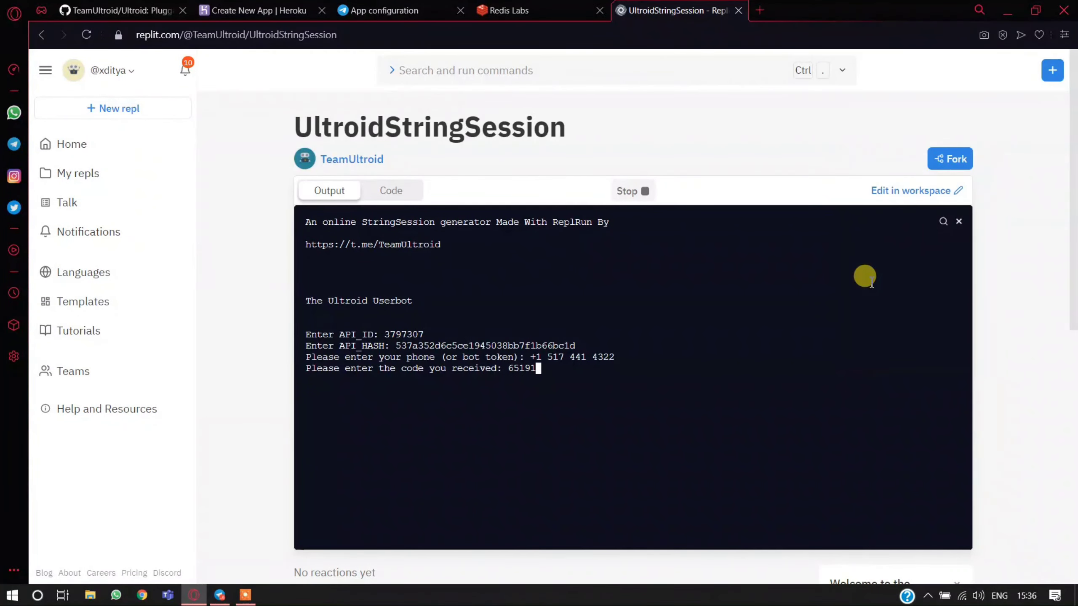
pyautogui.press('Return')
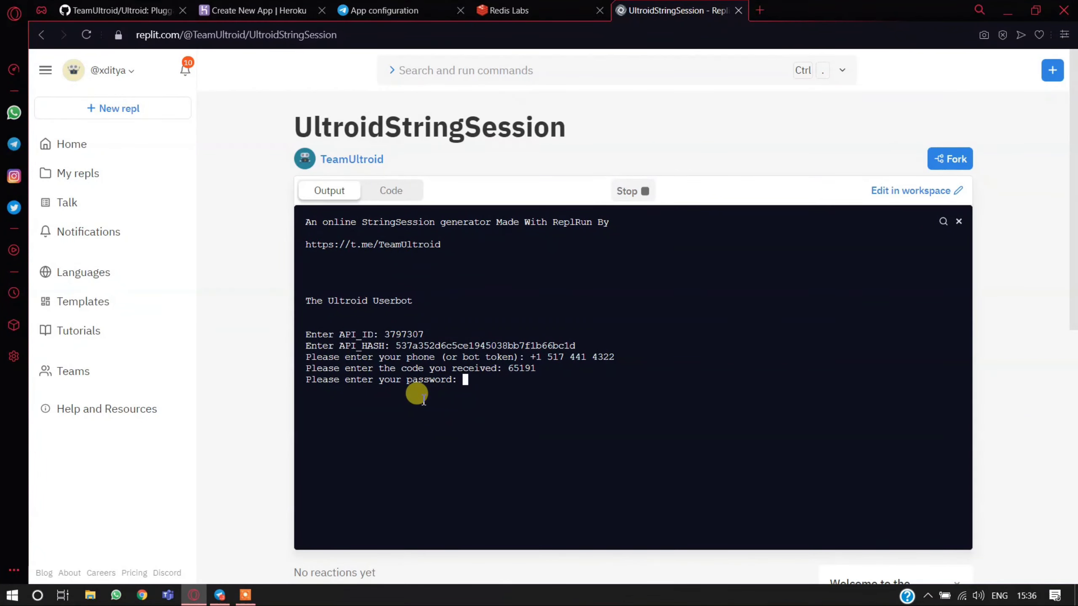
pyautogui.press('Return')
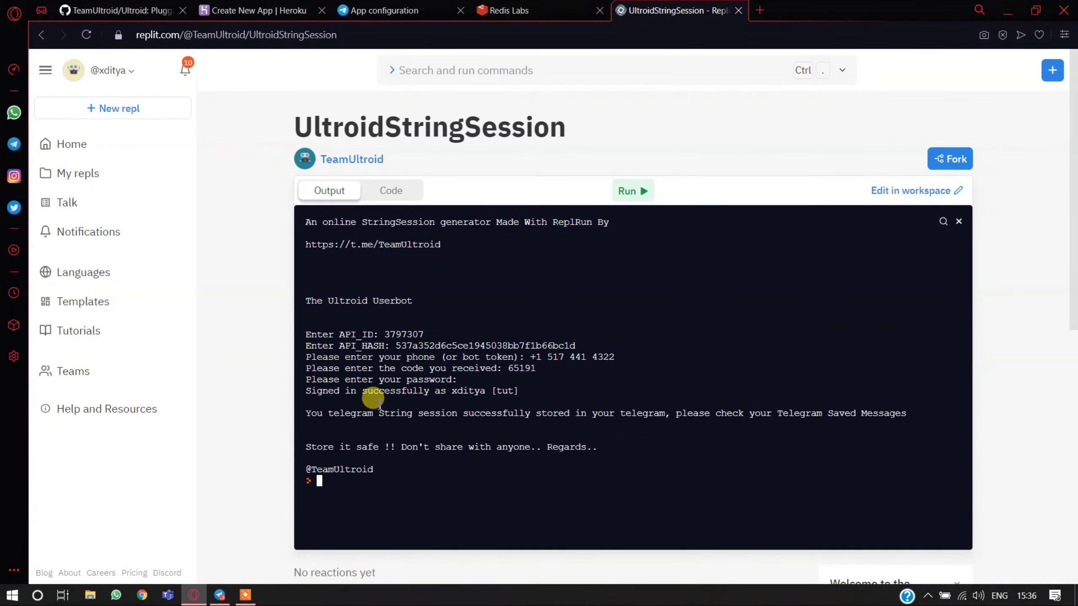
# - Copy the text of the generated string session message from Telegram's Saved Messages
pyautogui.click(220, 596)
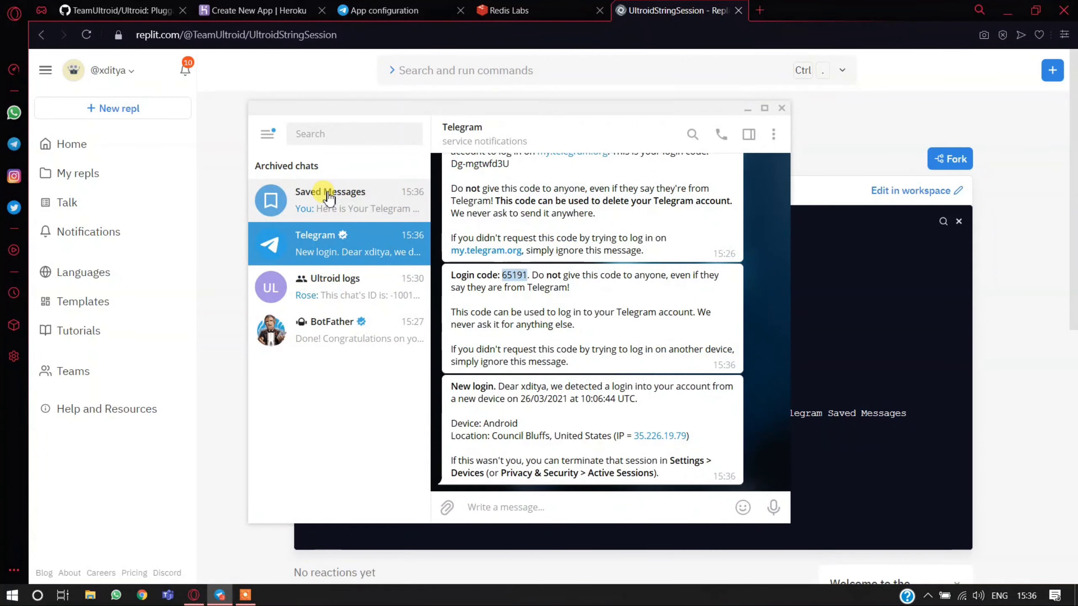
pyautogui.click(324, 193)
pyautogui.rightClick(590, 358)
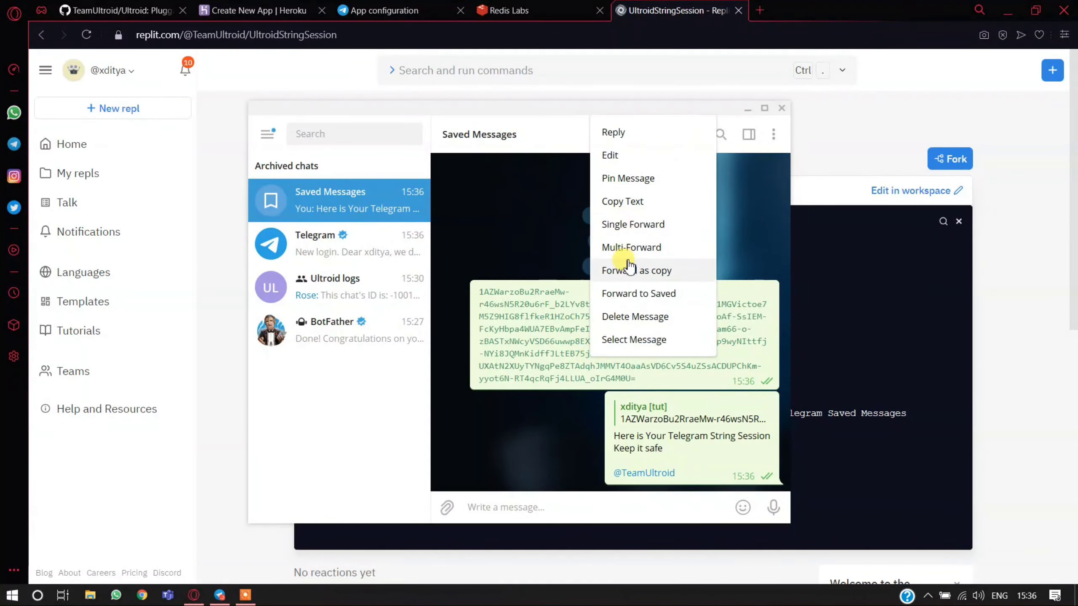
pyautogui.click(625, 208)
pyautogui.click(817, 239)
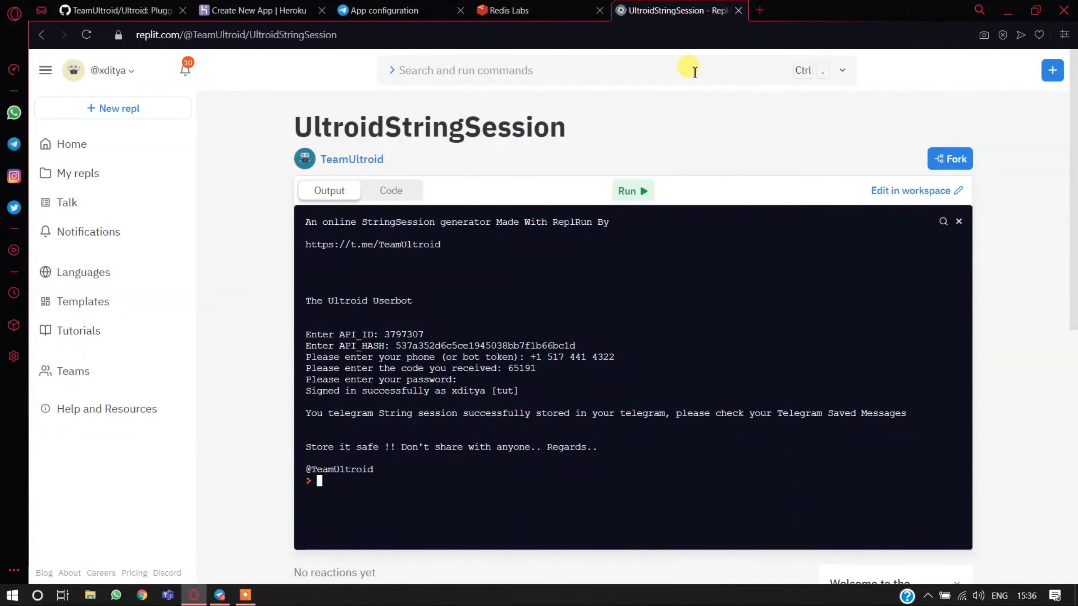
# - Close the UltroidStringSession page and paste the session string into the SESSION config var on the Heroku new app page
pyautogui.middleClick(665, 17)
pyautogui.click(421, 11)
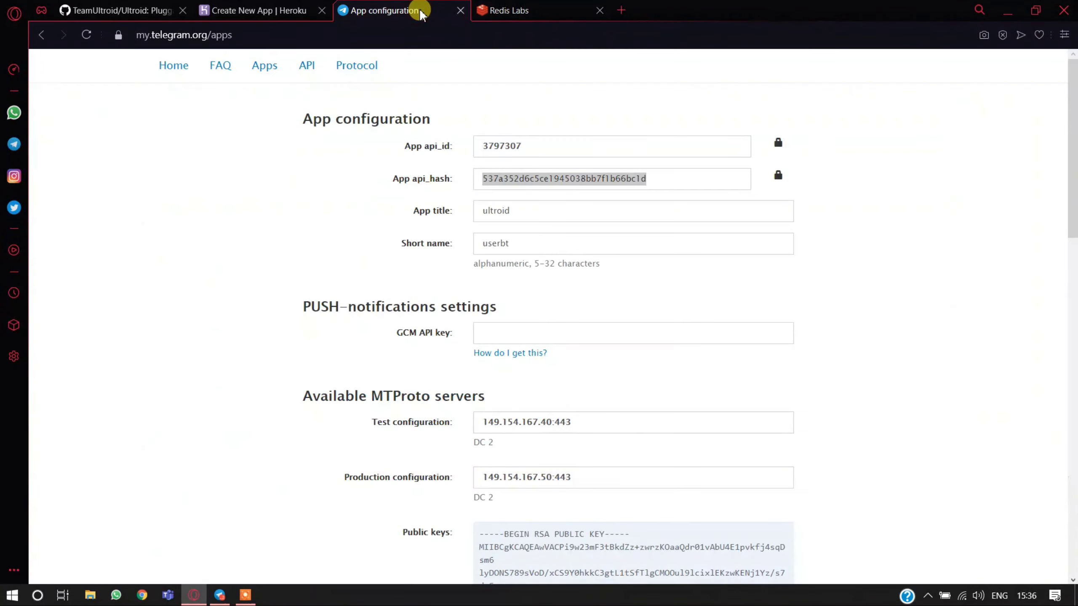
pyautogui.click(255, 10)
pyautogui.click(366, 441)
pyautogui.rightClick(362, 440)
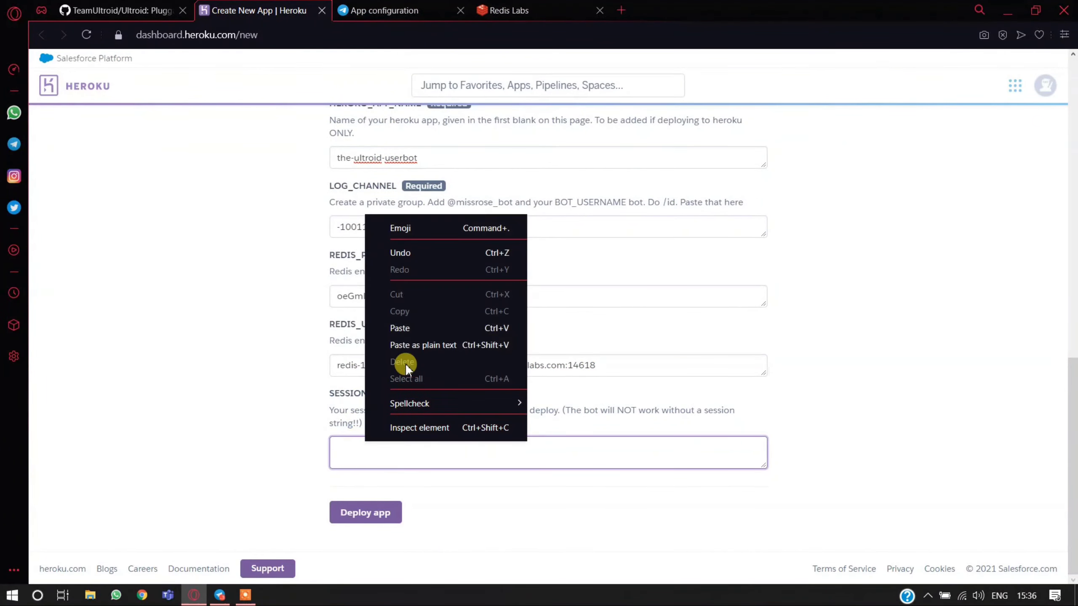
pyautogui.click(407, 345)
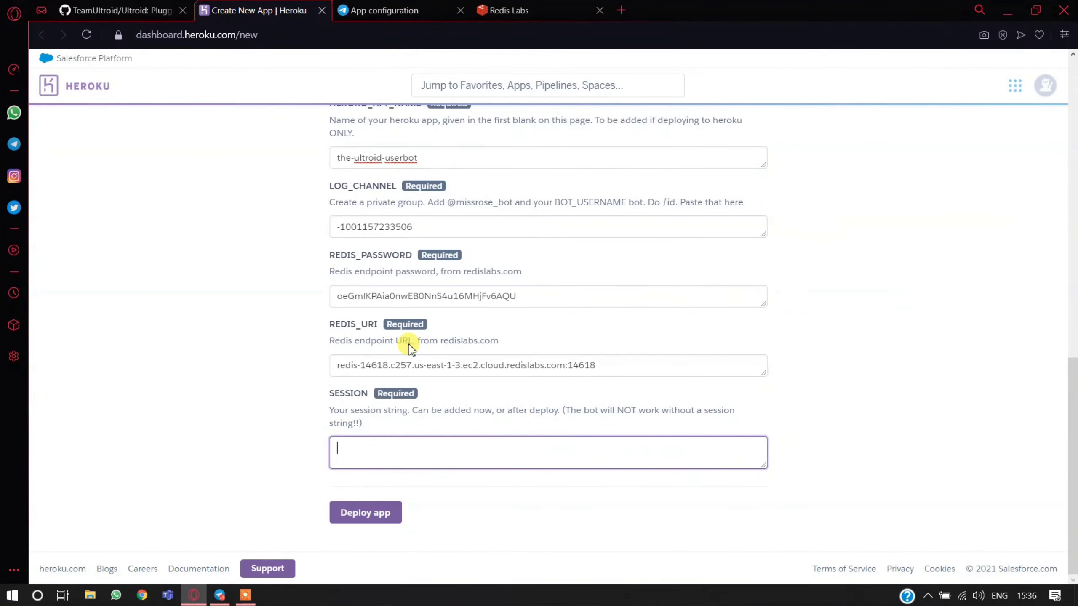
# - Deploy the app on Heroku and open the management page of the-ultroid-userbot when the build completes
pyautogui.click(379, 521)
pyautogui.scroll(-2, 224, 463)
pyautogui.scroll(-2, 229, 459)
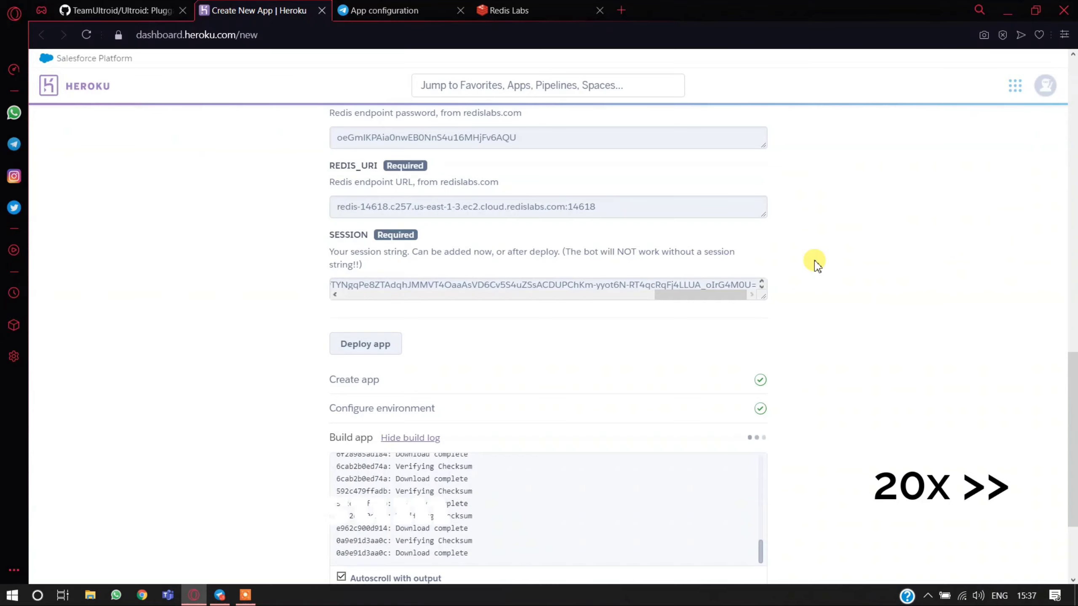
pyautogui.scroll(-3, 817, 266)
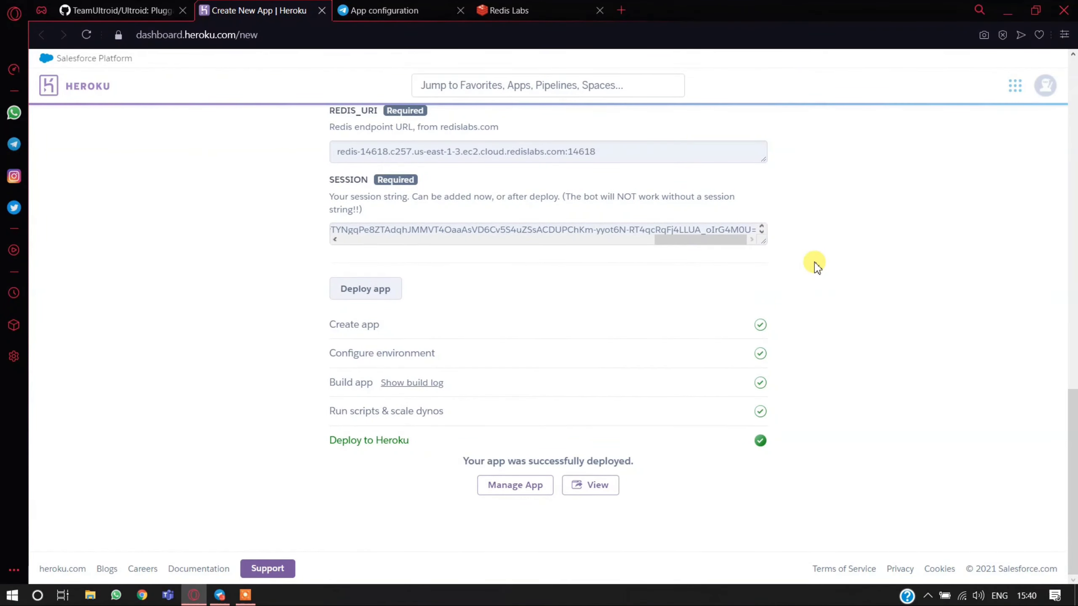
pyautogui.click(511, 485)
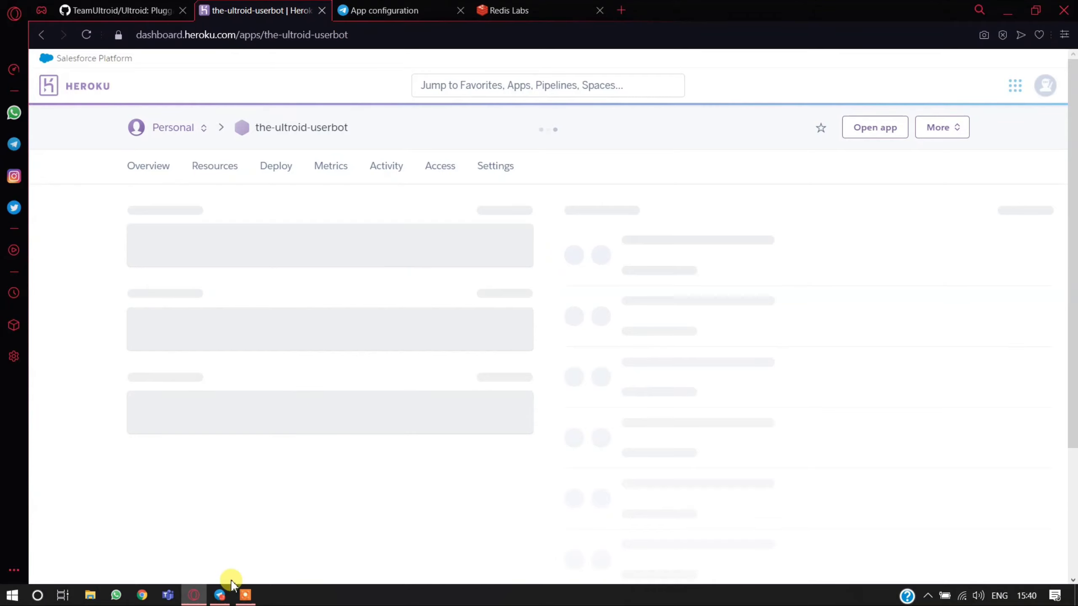
# - Send /mybots to BotFather in Telegram and turn on inline mode in the bot settings of Ultroid UserBot
pyautogui.click(219, 595)
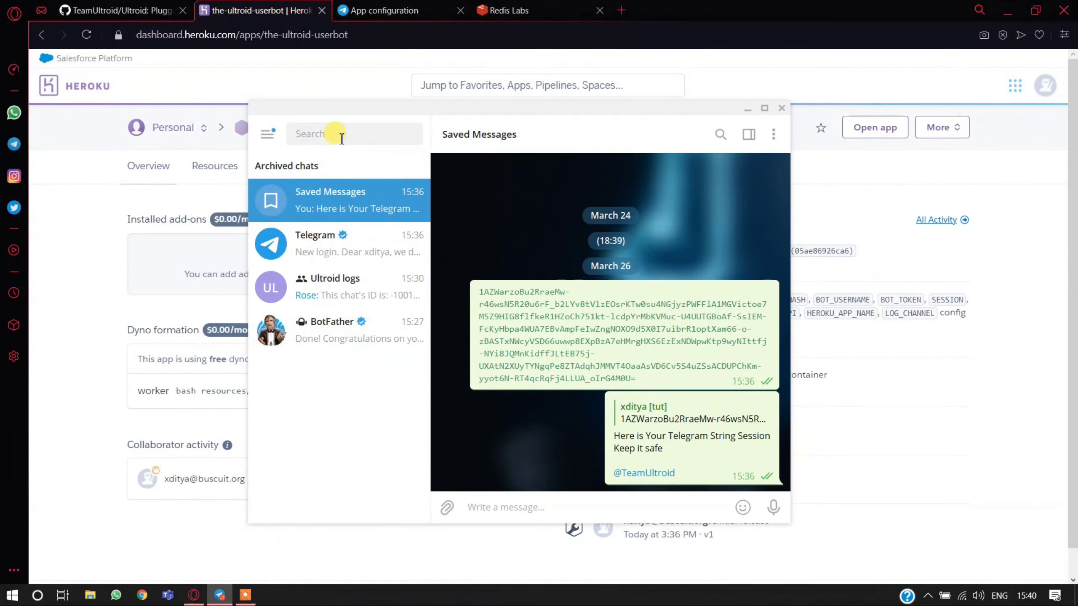
pyautogui.click(298, 334)
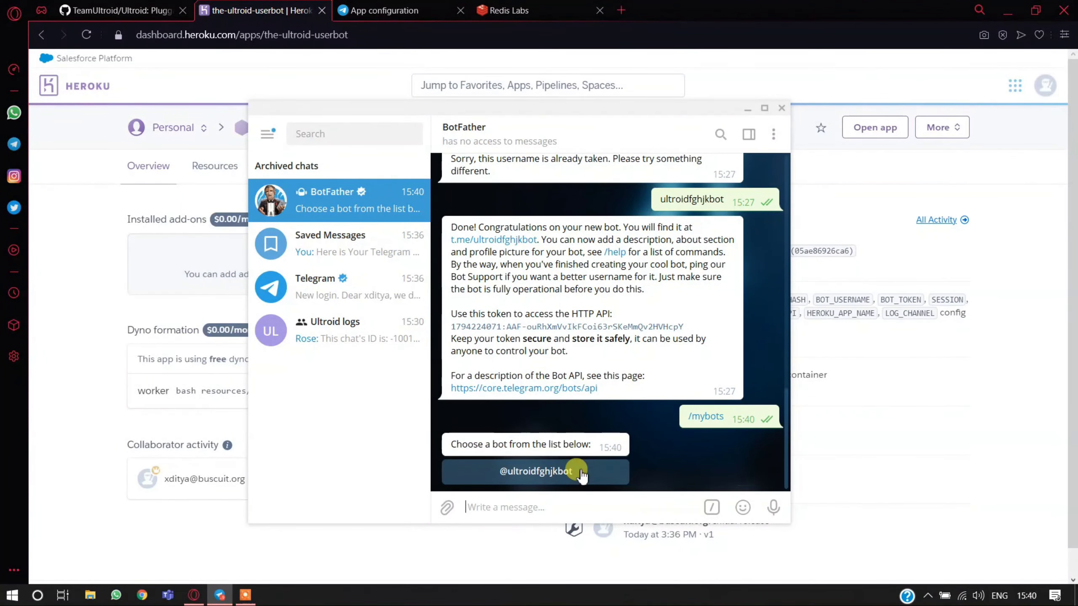
pyautogui.click(581, 475)
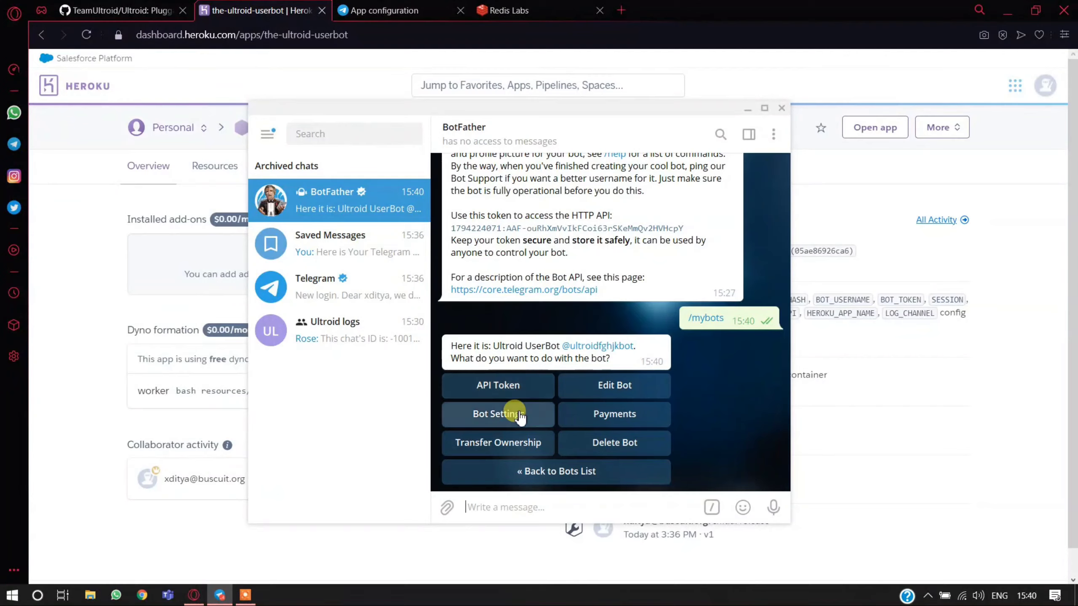
pyautogui.click(518, 416)
pyautogui.click(514, 383)
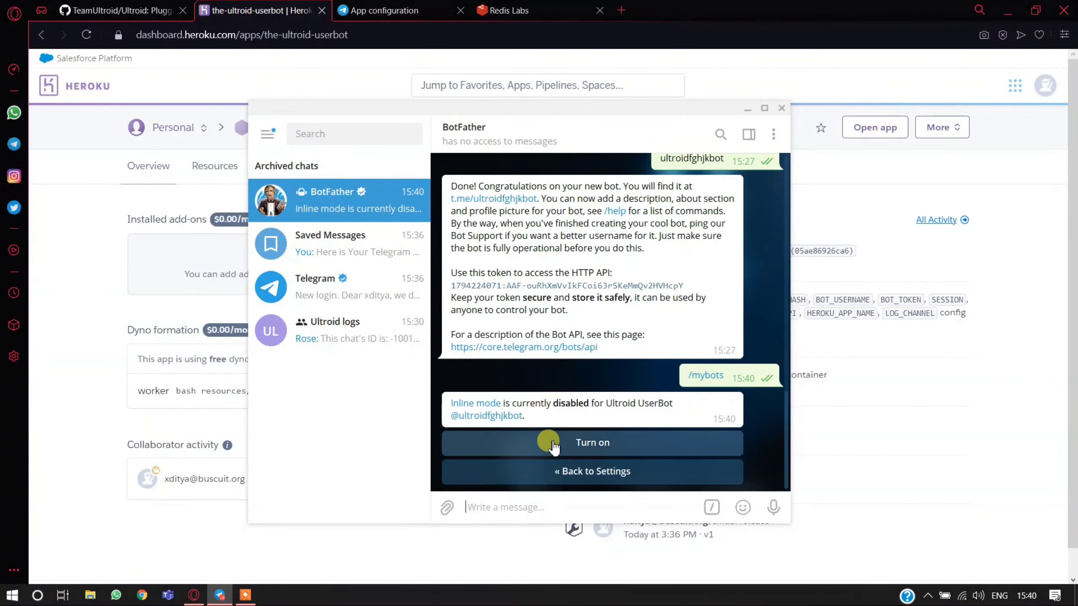
pyautogui.click(553, 444)
pyautogui.click(559, 469)
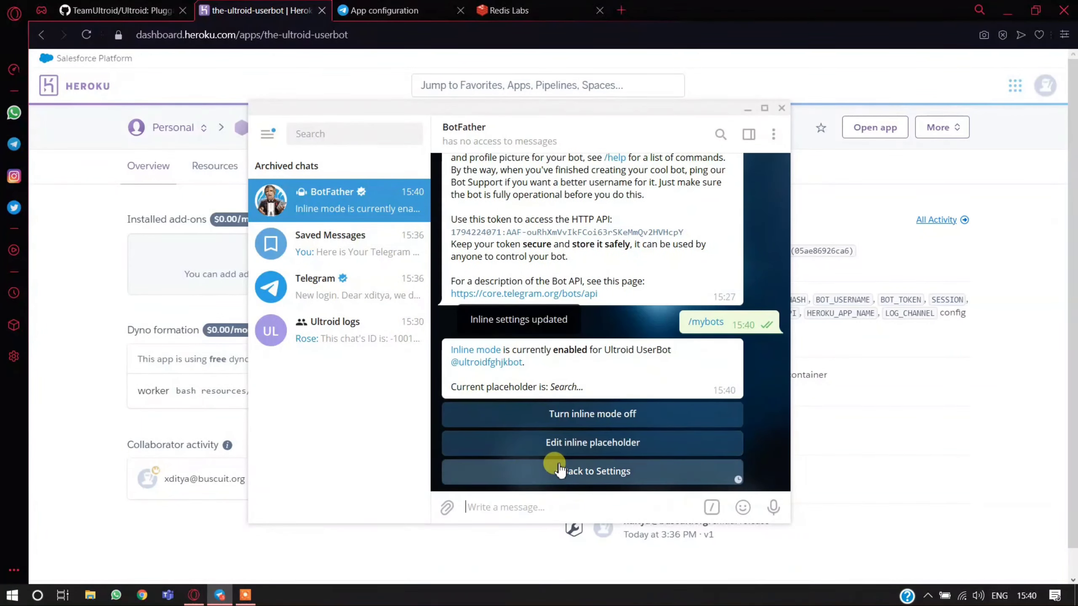
pyautogui.click(555, 470)
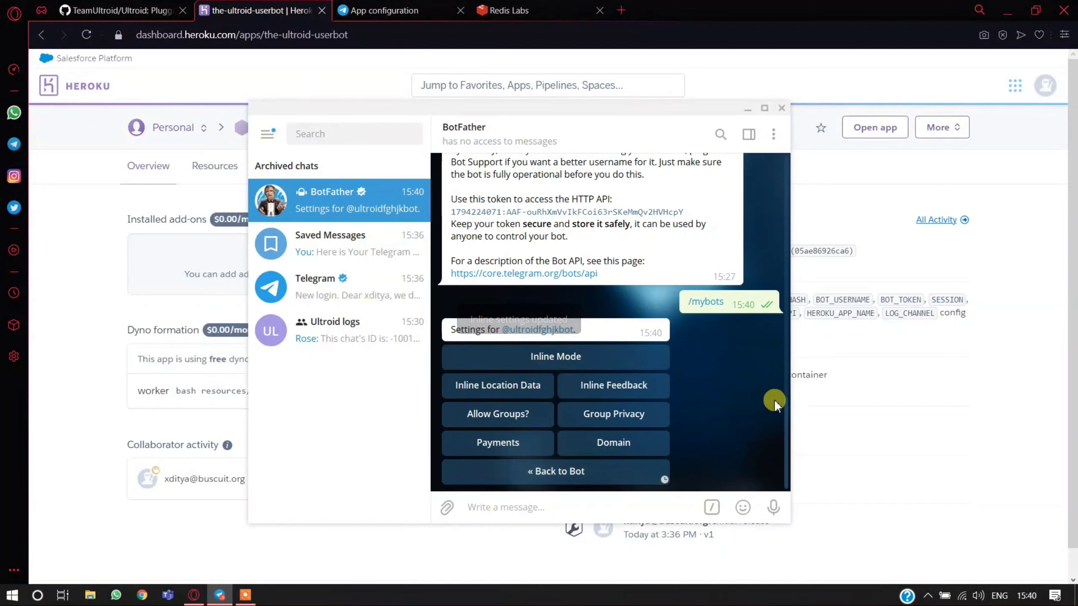
pyautogui.click(746, 108)
# - Switch on the free worker dyno in the resources of the-ultroid-userbot on Heroku and confirm the change
pyautogui.click(957, 132)
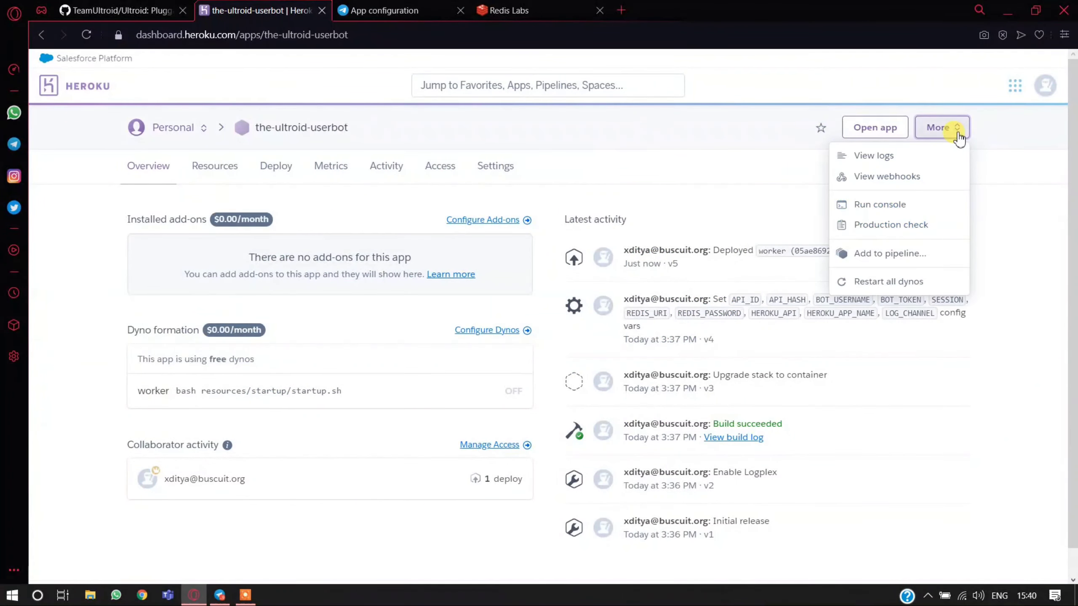
pyautogui.click(215, 170)
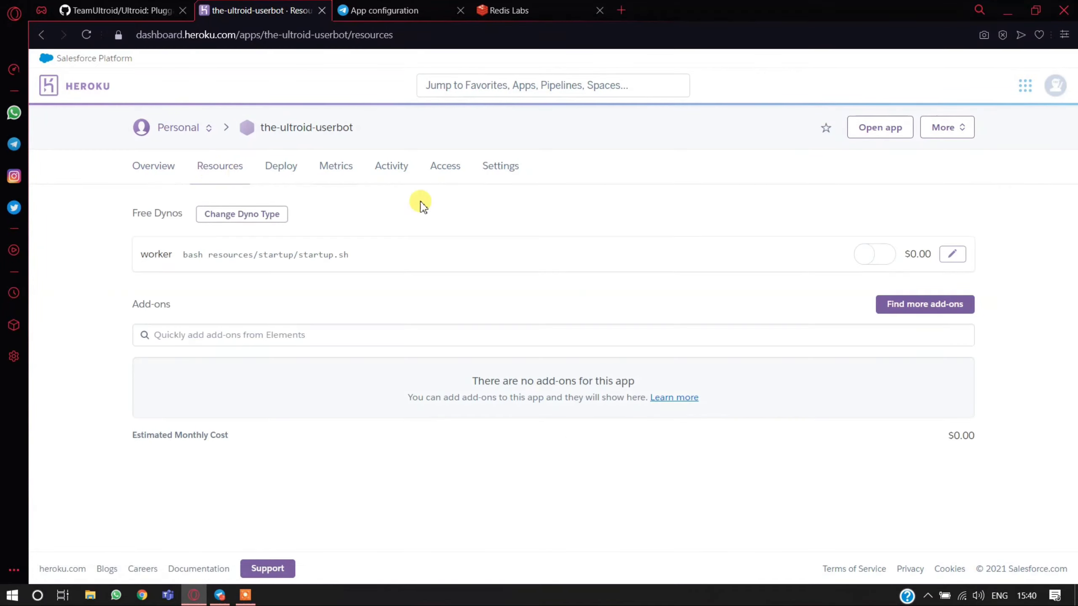
pyautogui.click(953, 254)
pyautogui.click(807, 256)
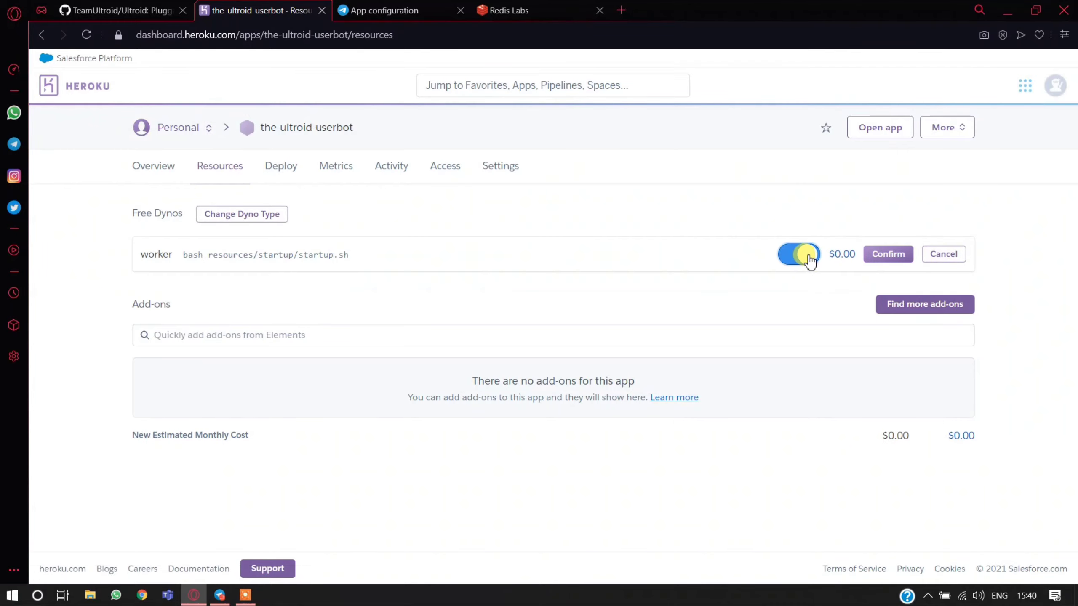
pyautogui.click(895, 256)
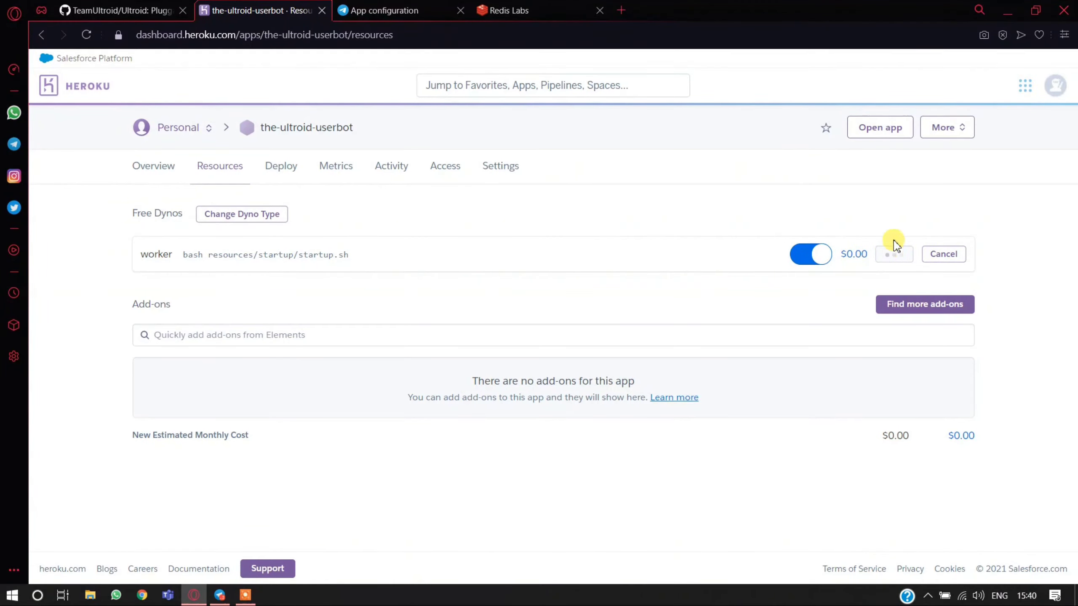
# - View the Heroku application logs and check the Ultroid logs group in Telegram for the userbot's deployment message
pyautogui.click(936, 130)
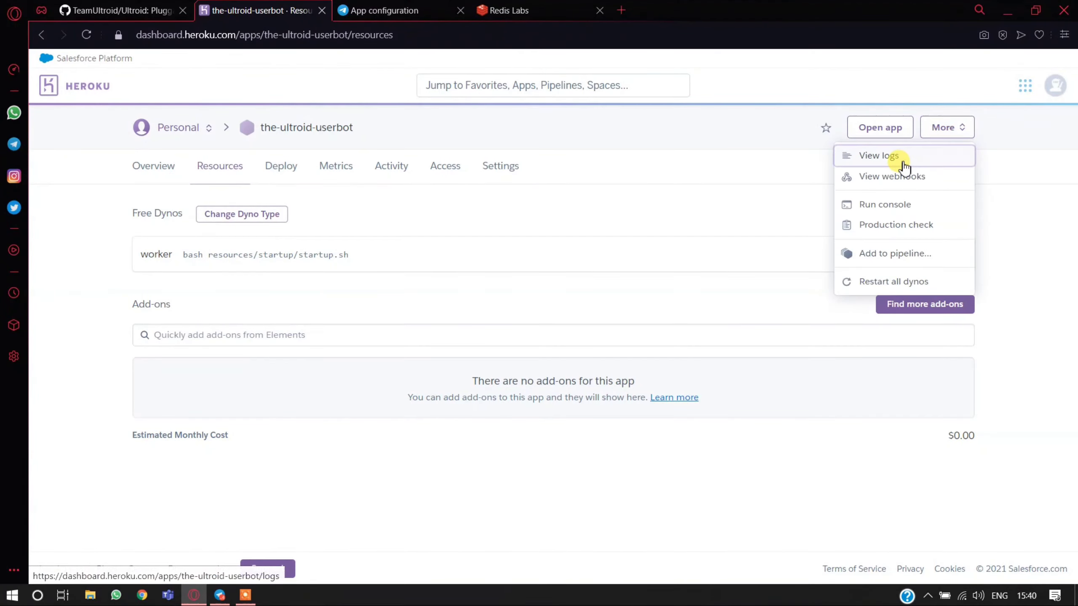
pyautogui.click(895, 156)
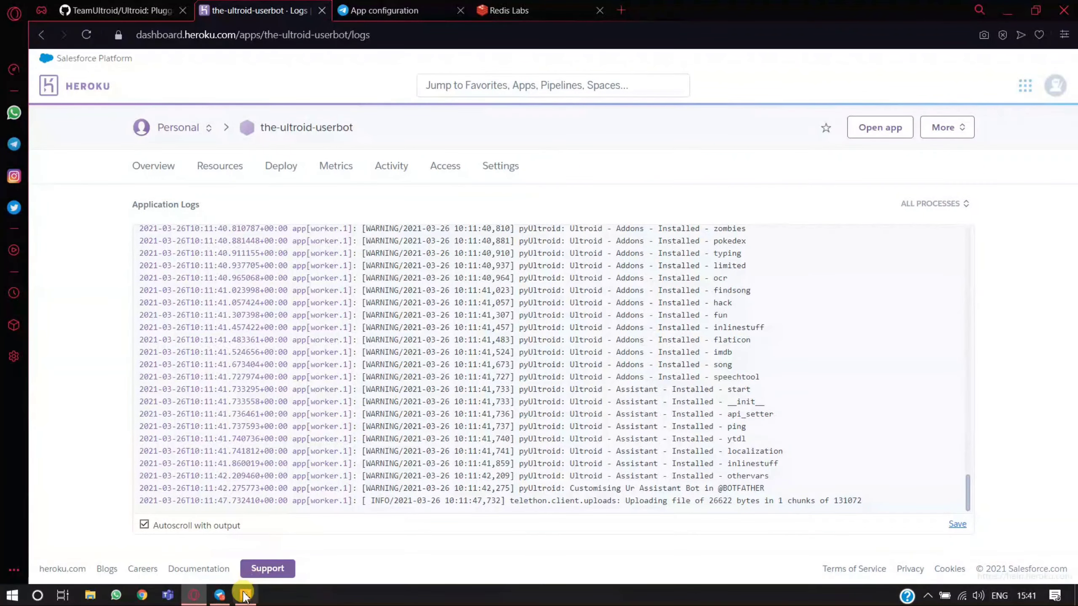
pyautogui.click(225, 595)
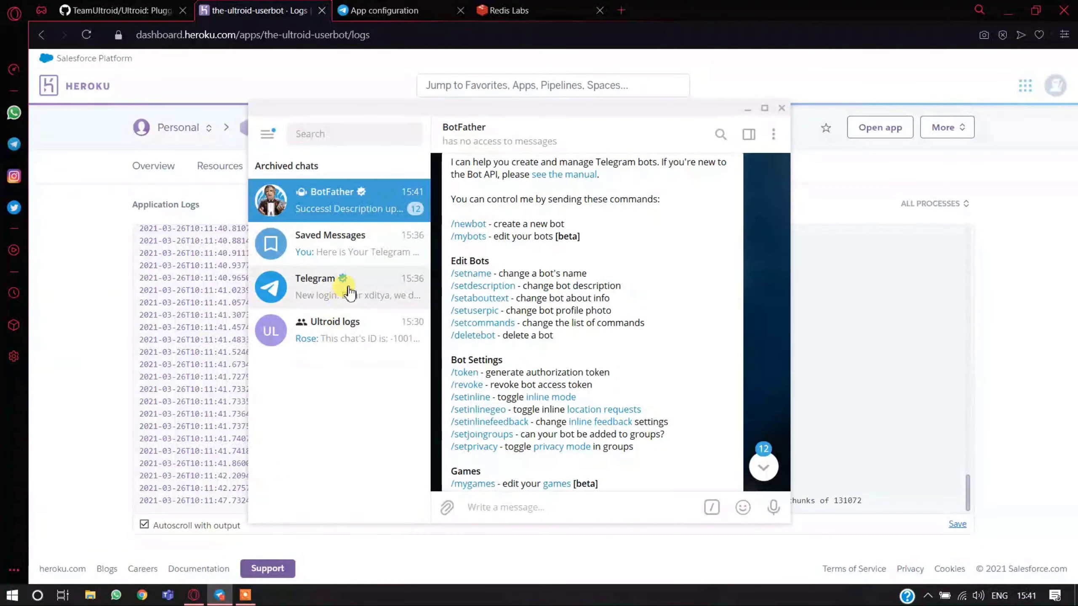
pyautogui.click(365, 254)
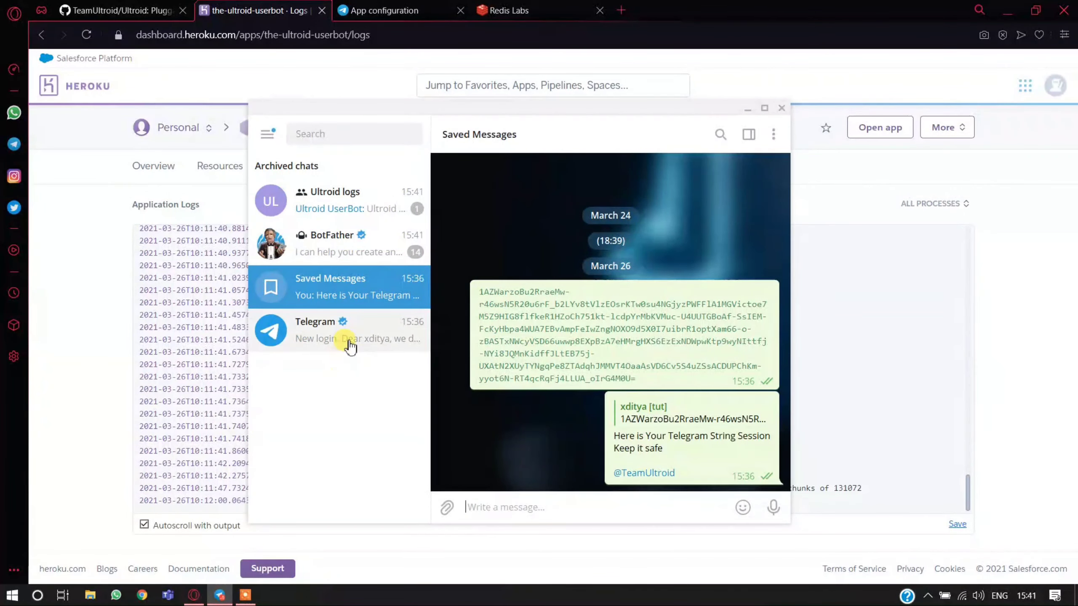
pyautogui.click(360, 207)
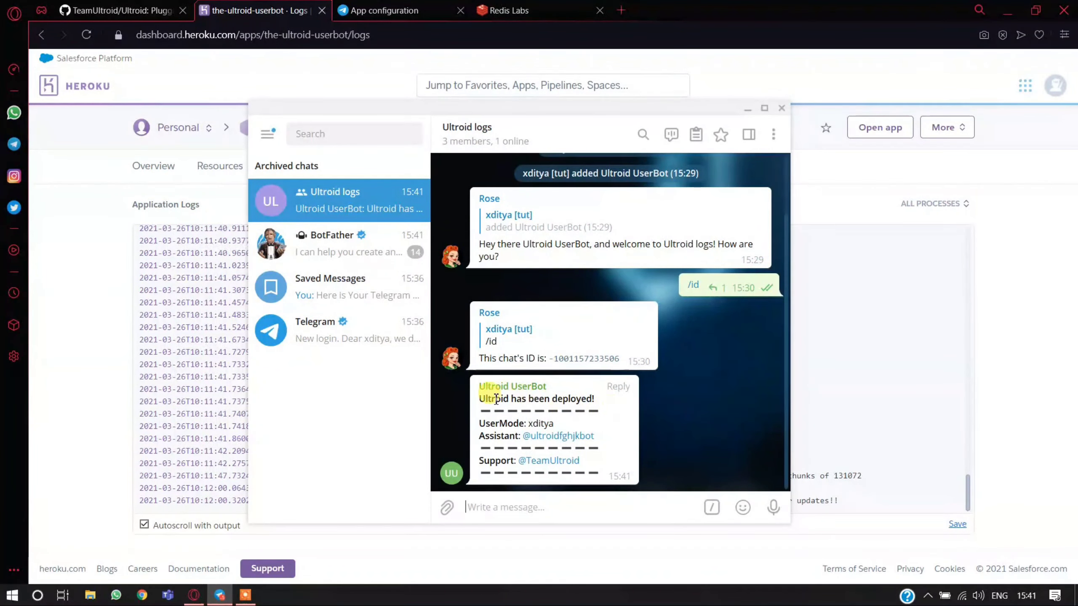
# - Test the userbot by sending the commands .ping and .alive in the Ultroid logs group
pyautogui.moveTo(479, 399); pyautogui.dragTo(596, 401)
pyautogui.click(596, 401)
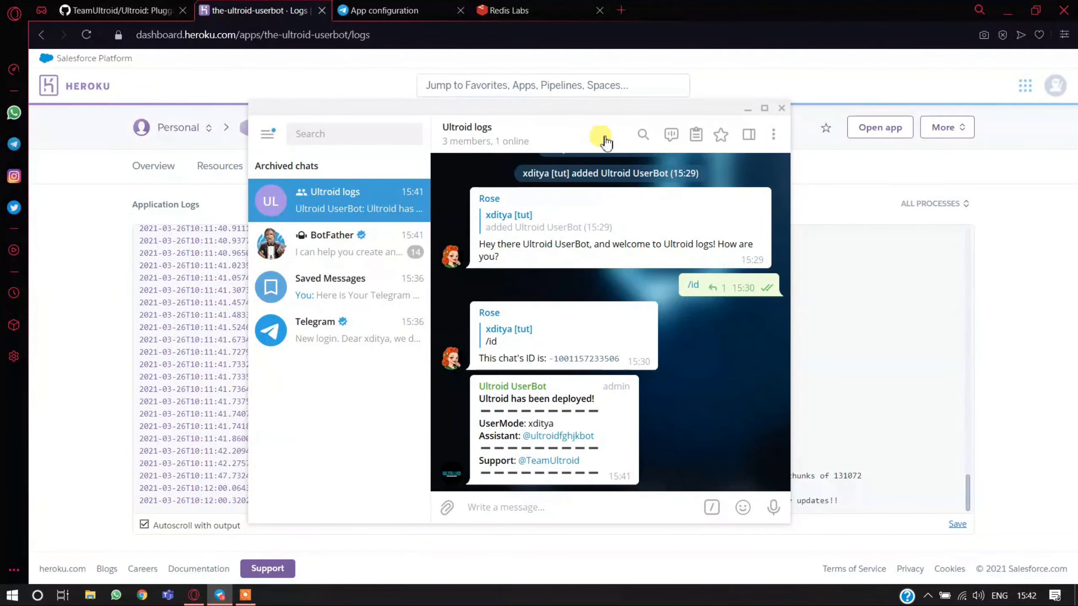
pyautogui.moveTo(572, 108); pyautogui.dragTo(642, 74)
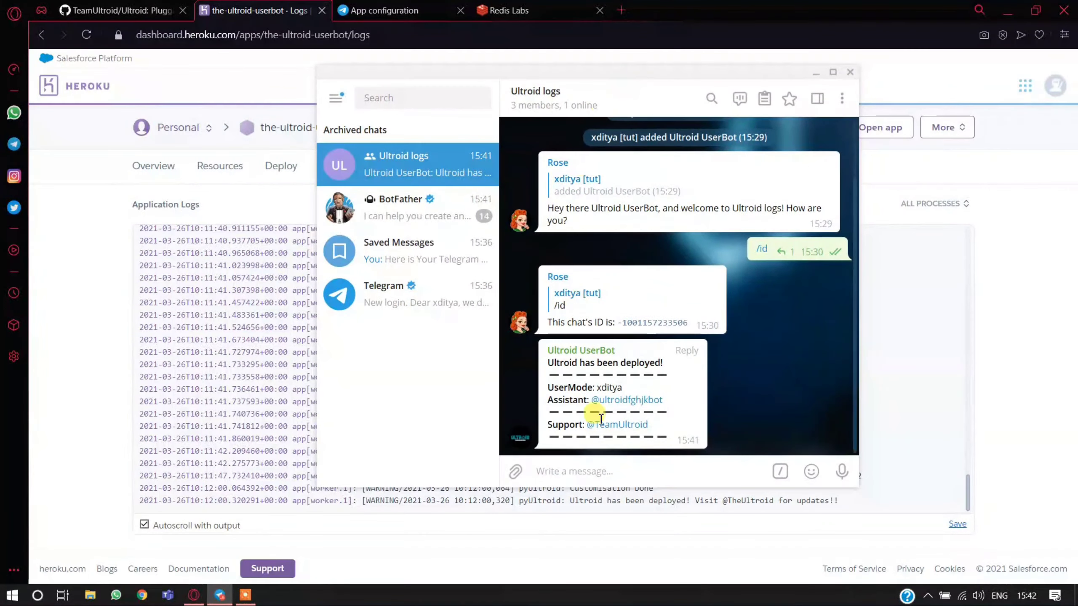
pyautogui.click(614, 477)
pyautogui.write('.pi')
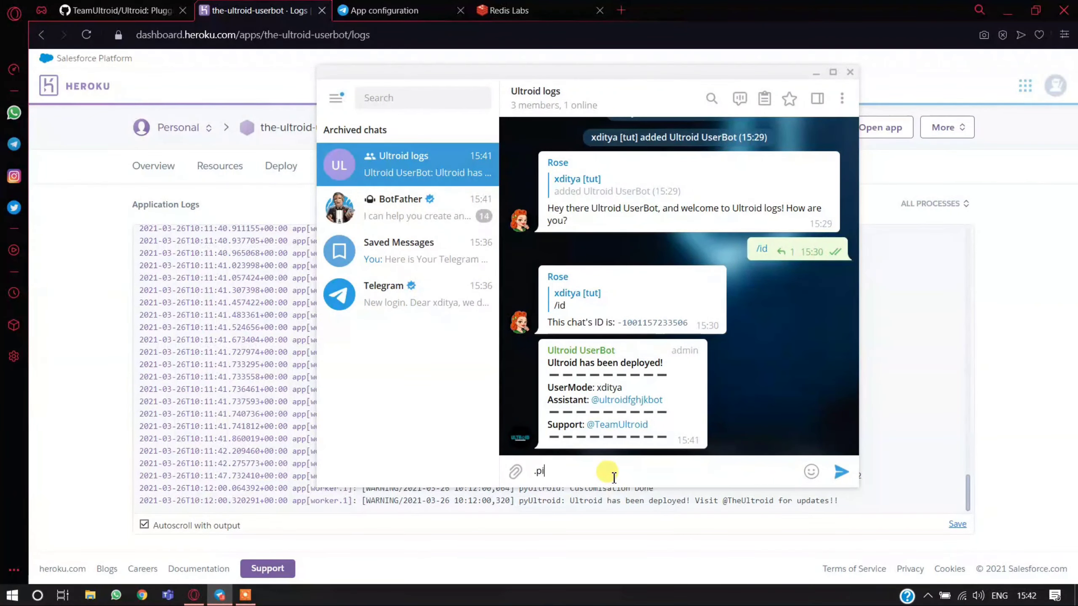
pyautogui.write('ng')
pyautogui.press('Return')
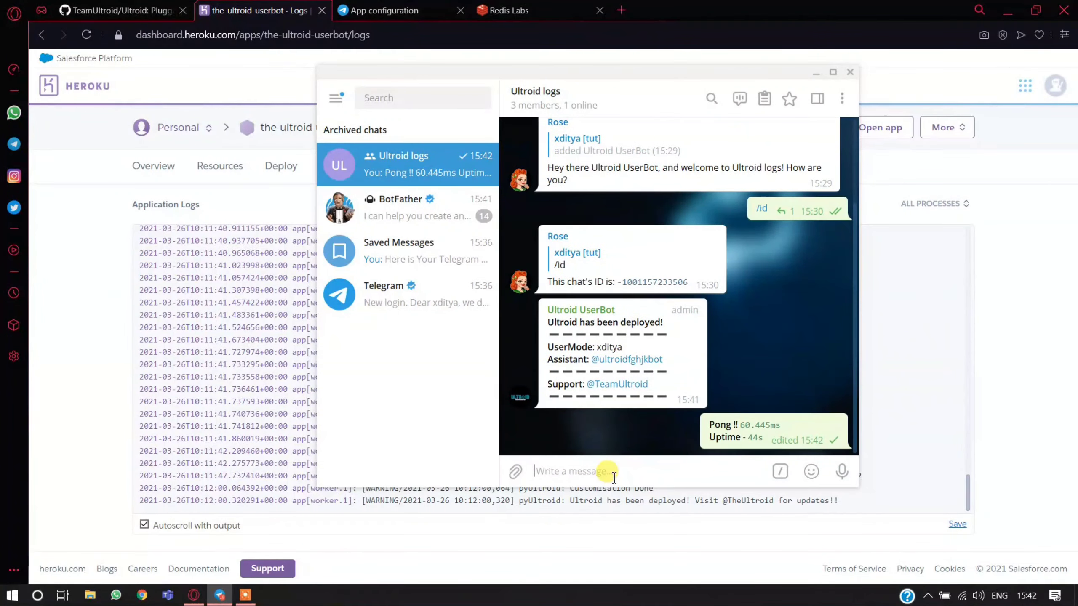
pyautogui.write('.alive')
pyautogui.press('Return')
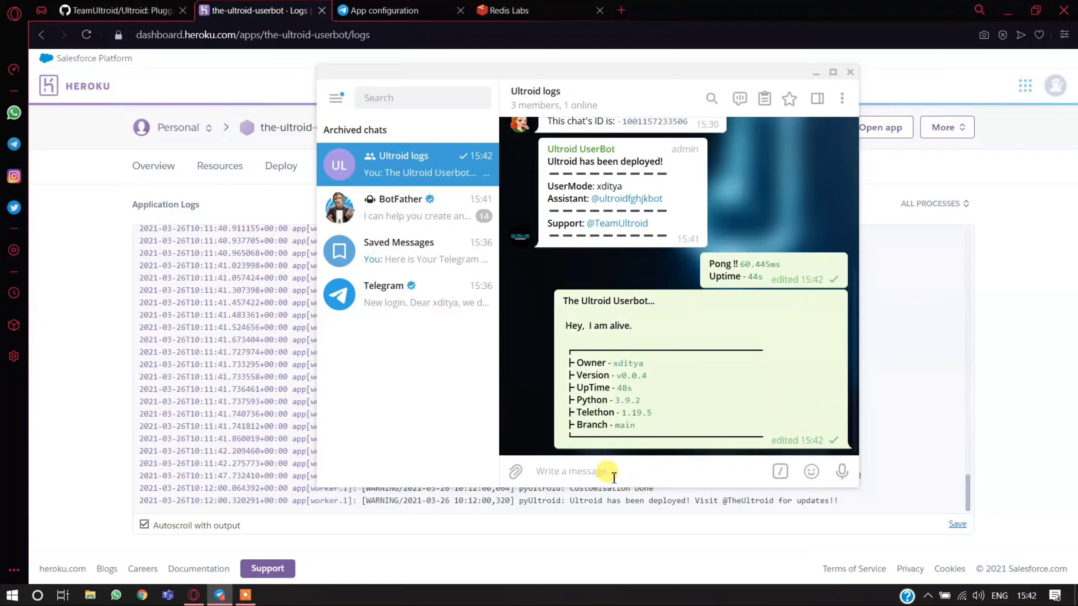
# - Send .help in the Ultroid logs group to open the userbot's Plugins list, and minimize both the Telegram and browser windows
pyautogui.write('.')
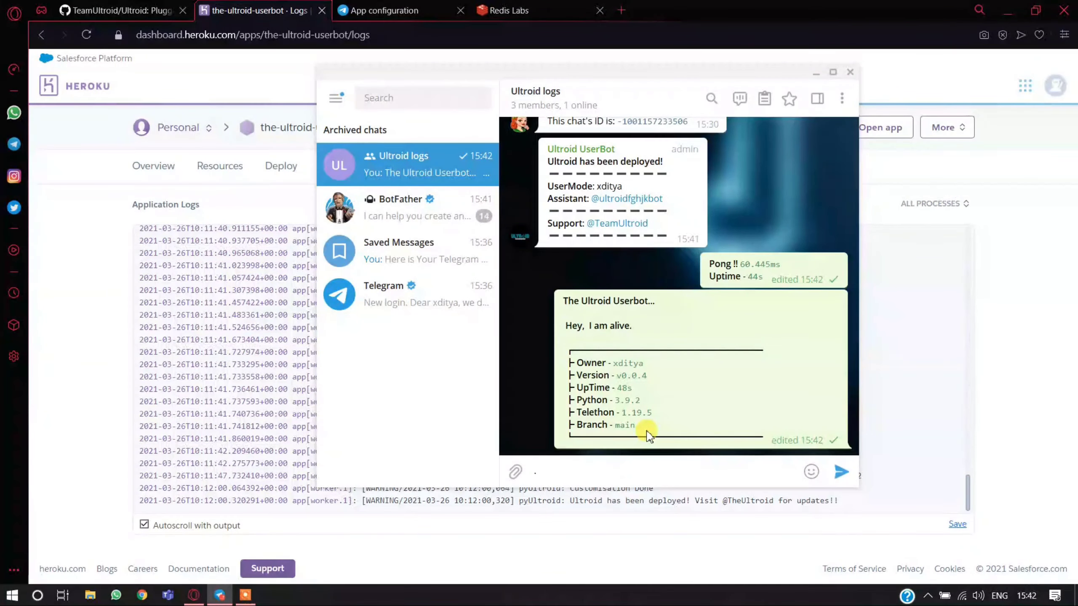
pyautogui.write('help')
pyautogui.press('Return')
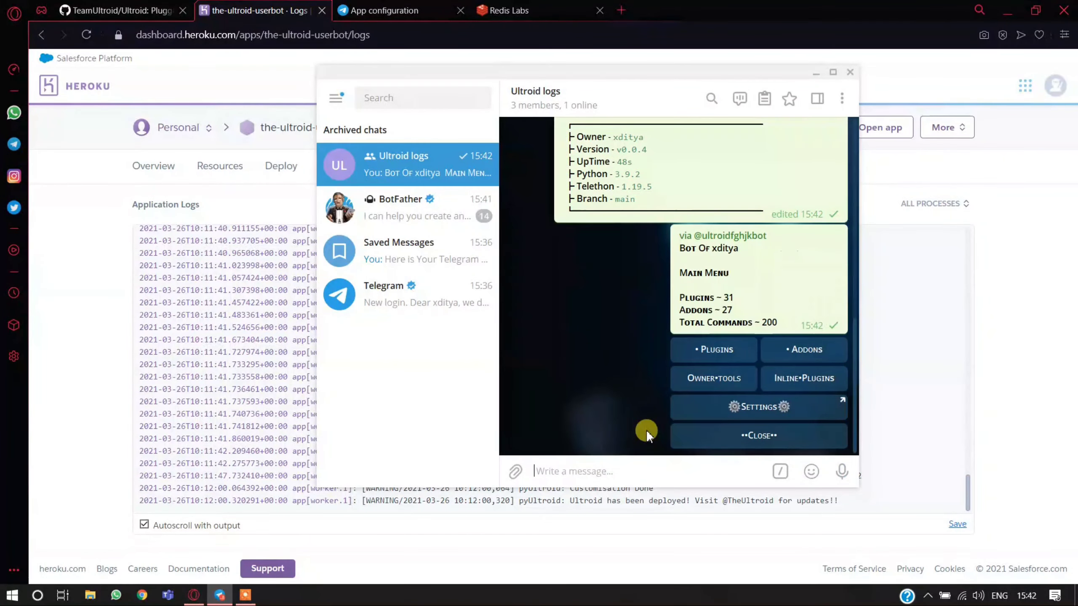
pyautogui.click(720, 349)
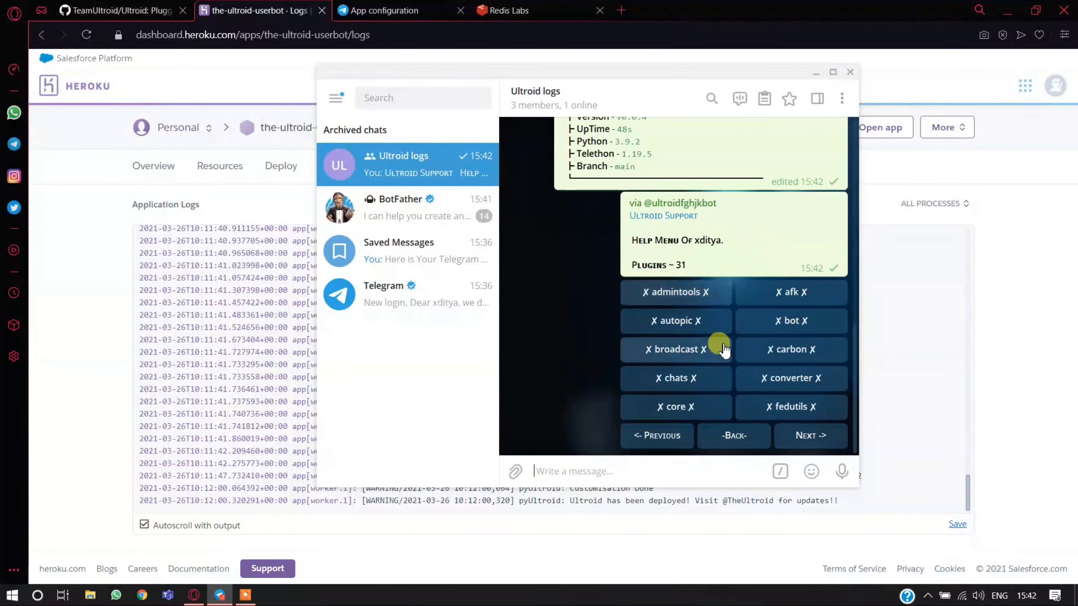
pyautogui.click(815, 73)
pyautogui.click(1014, 10)
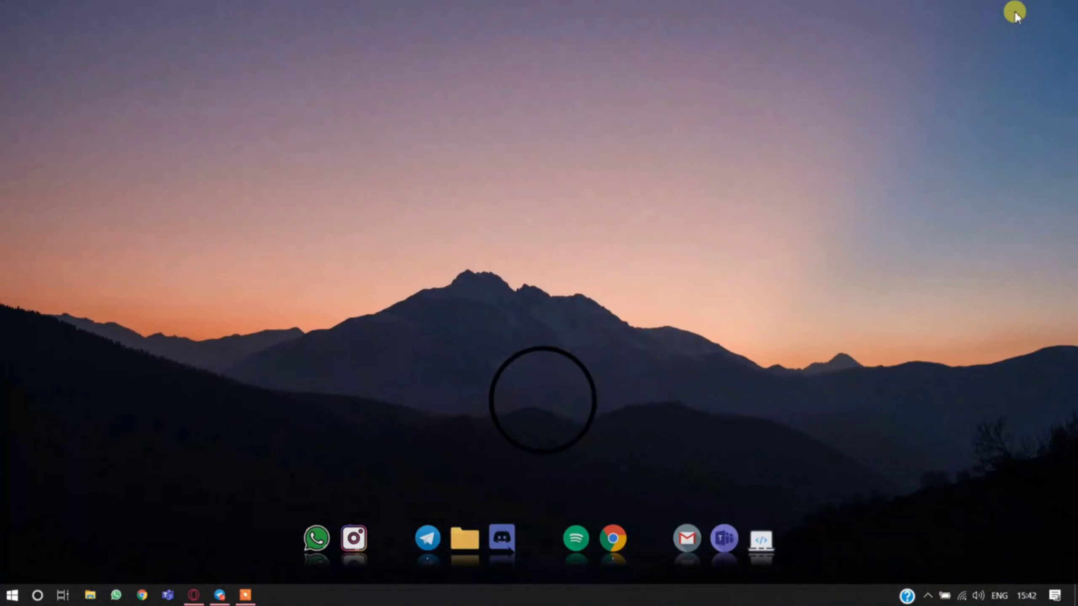